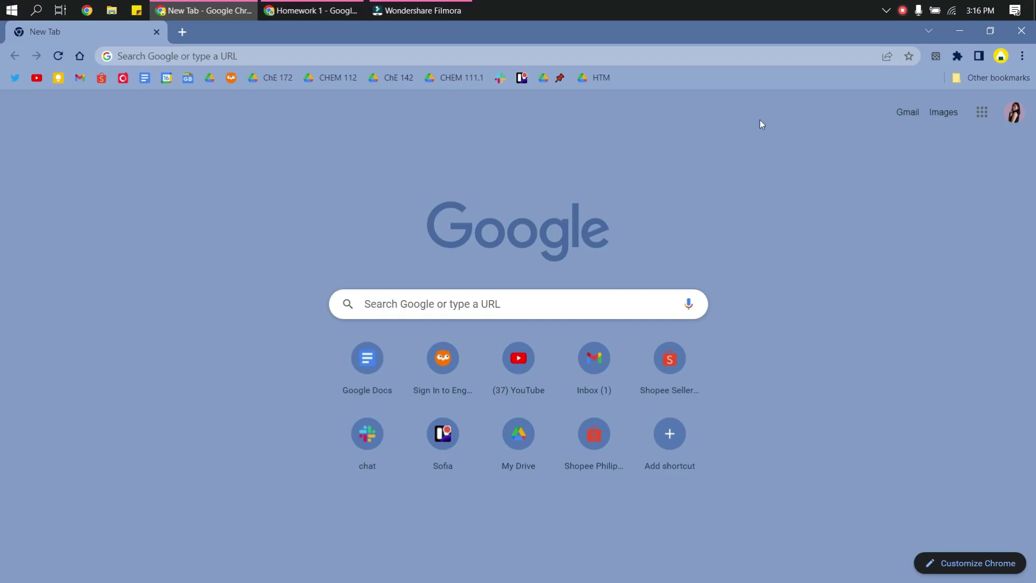
Open Google Slides from the Google apps panel on Chrome's New Tab page.
click(978, 118)
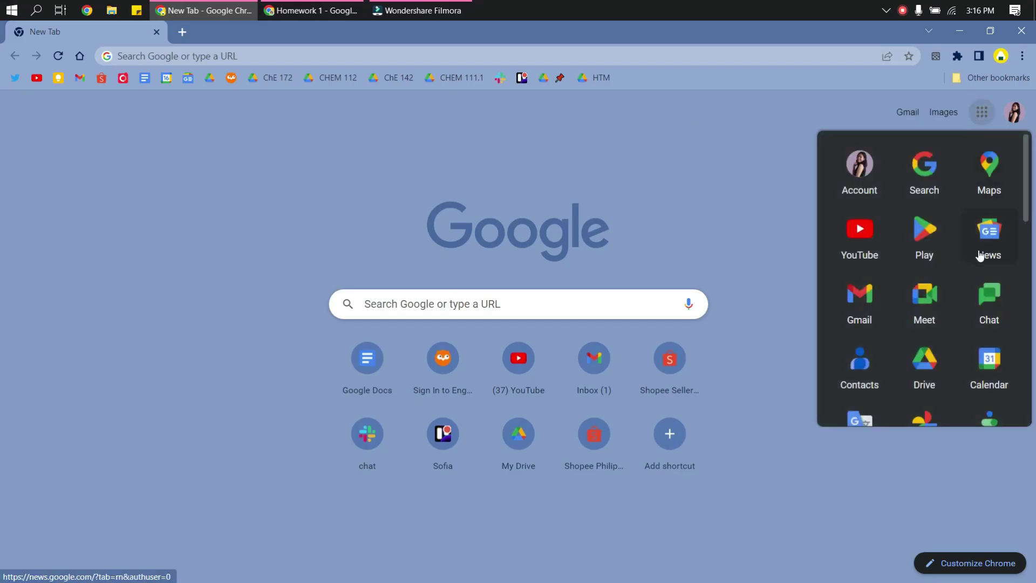
scroll(983, 254, down, 5)
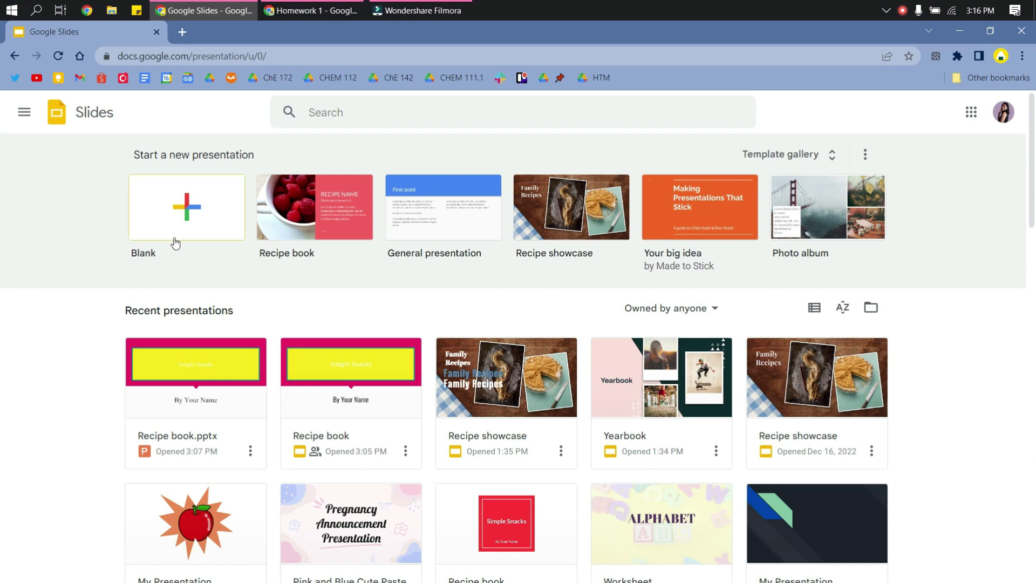
Browse the full template gallery and start a new deck from the Recipe book template.
click(764, 153)
scroll(712, 253, down, 1)
scroll(712, 254, down, 2)
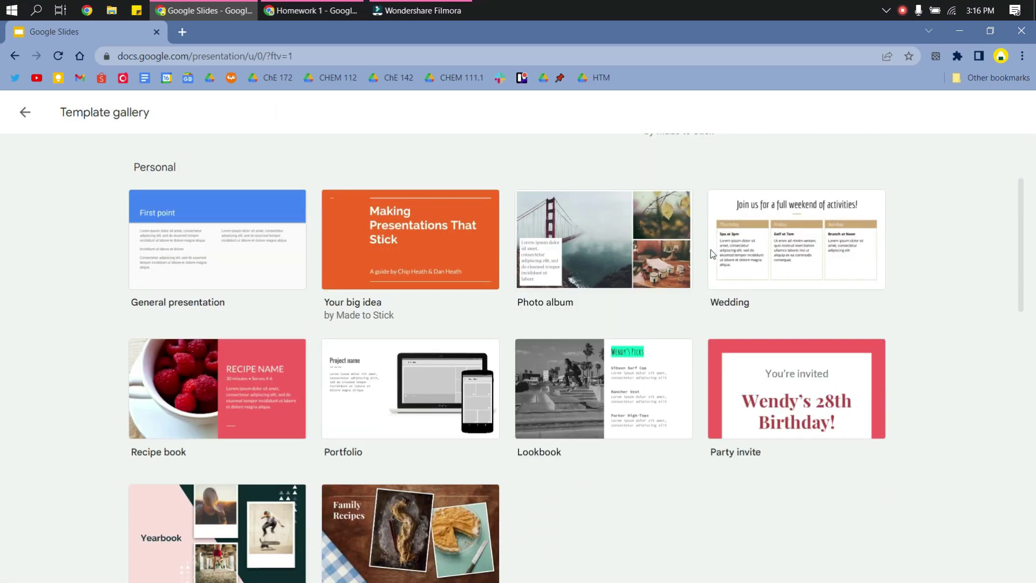
scroll(712, 253, down, 6)
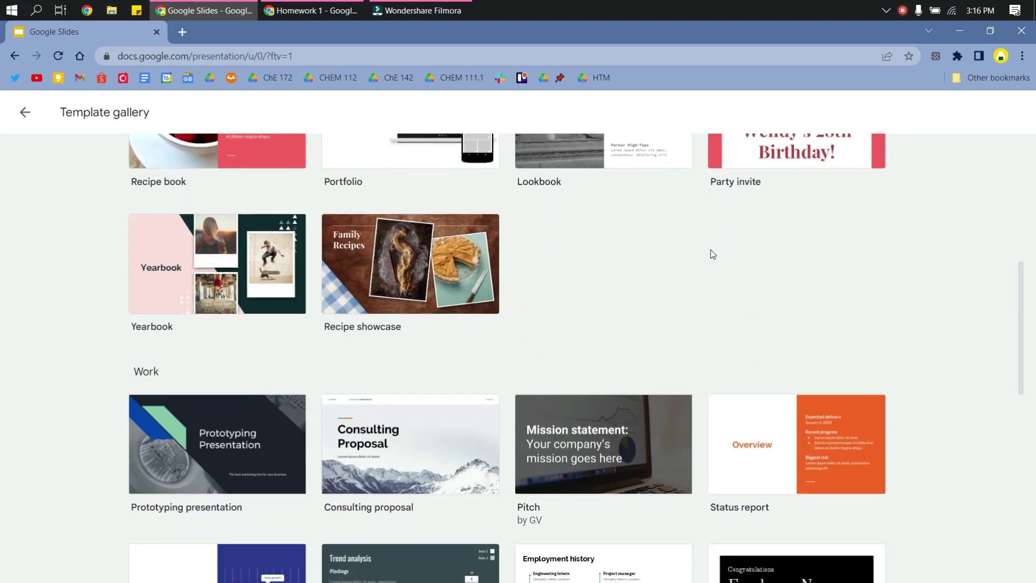
scroll(712, 254, down, 3)
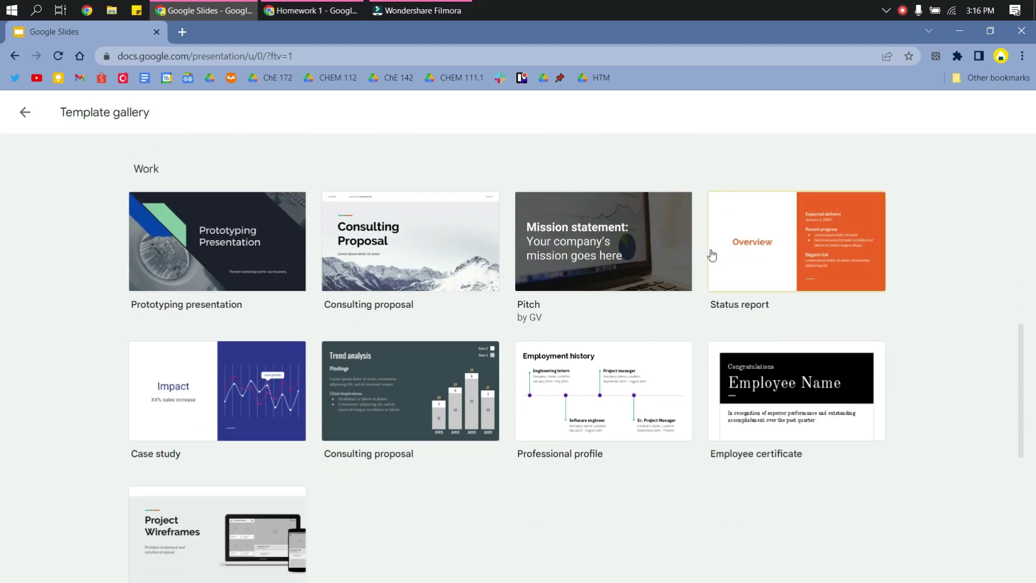
scroll(712, 253, down, 2)
scroll(712, 253, down, 4)
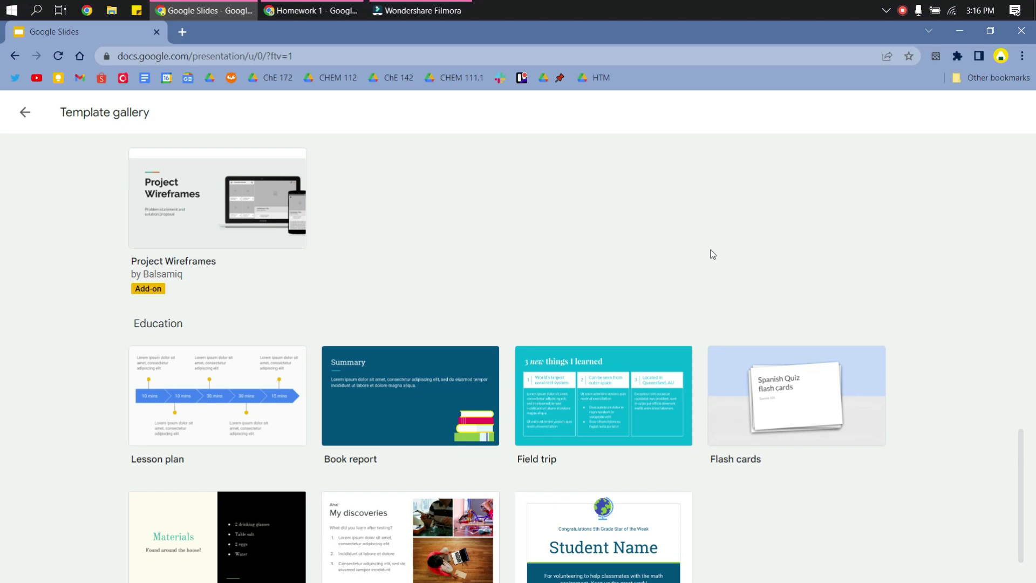
scroll(712, 253, down, 1)
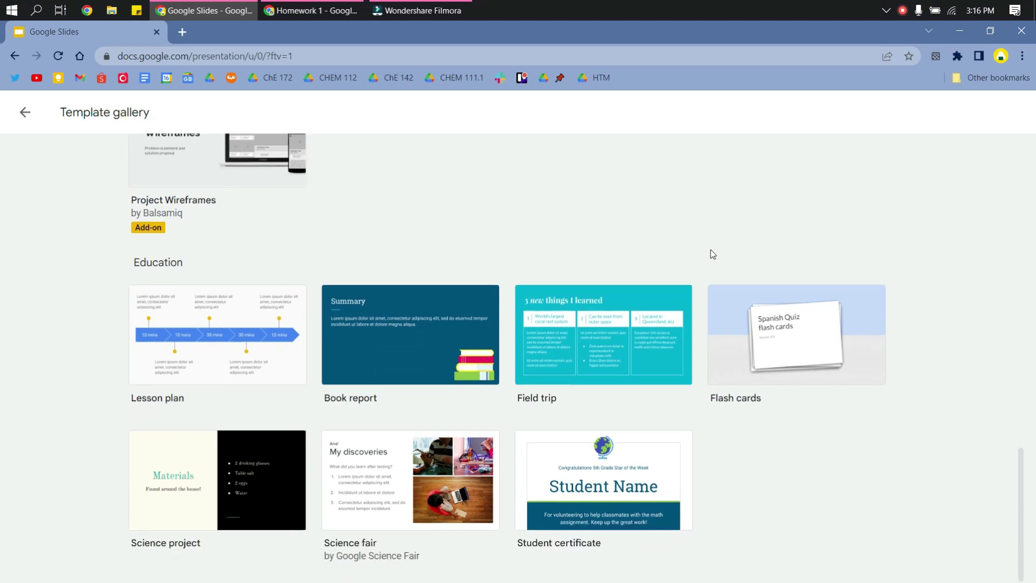
scroll(712, 254, up, 12)
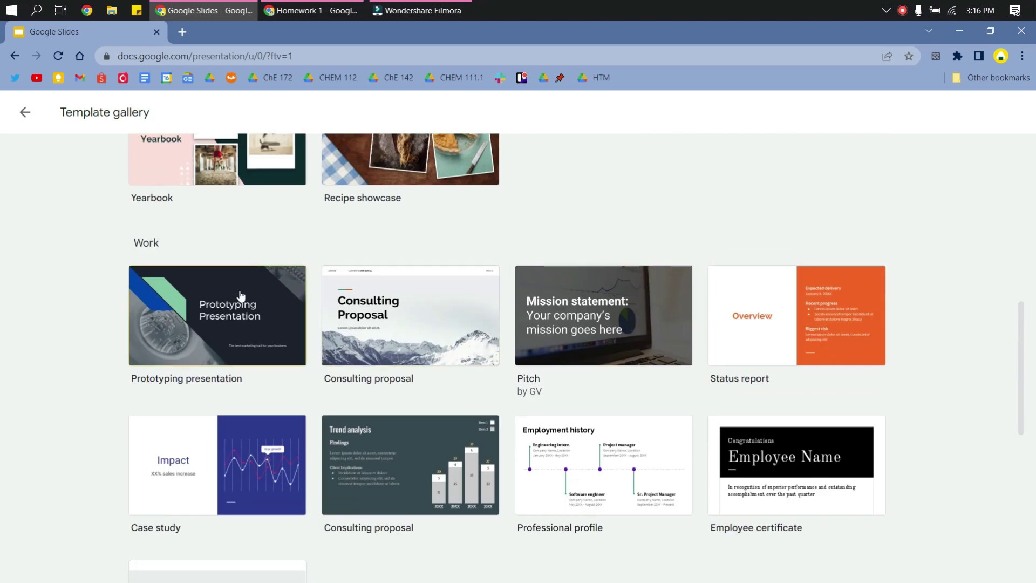
scroll(240, 294, up, 5)
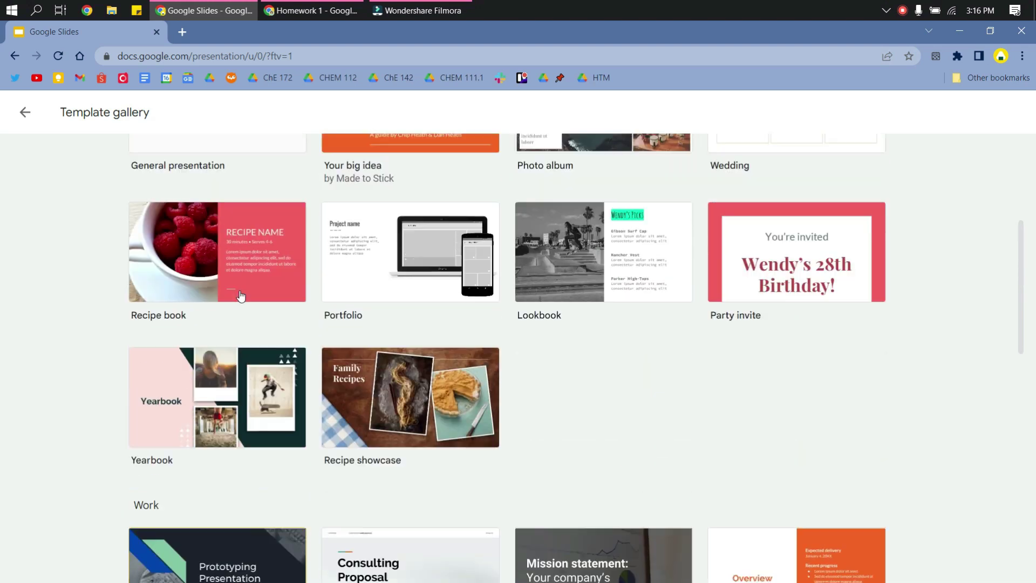
click(239, 279)
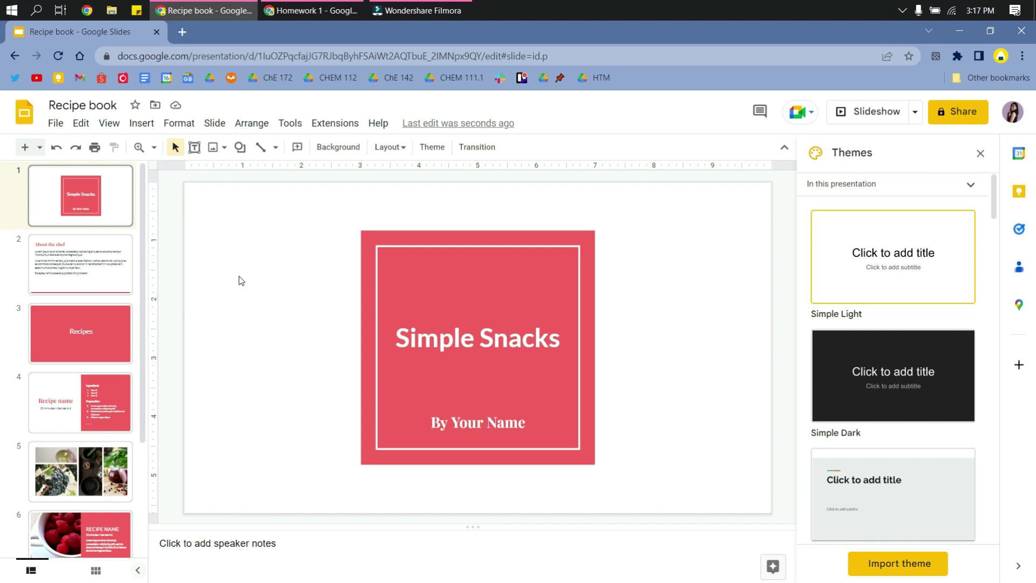
Look through the available themes, then close the Themes sidebar.
scroll(878, 345, down, 12)
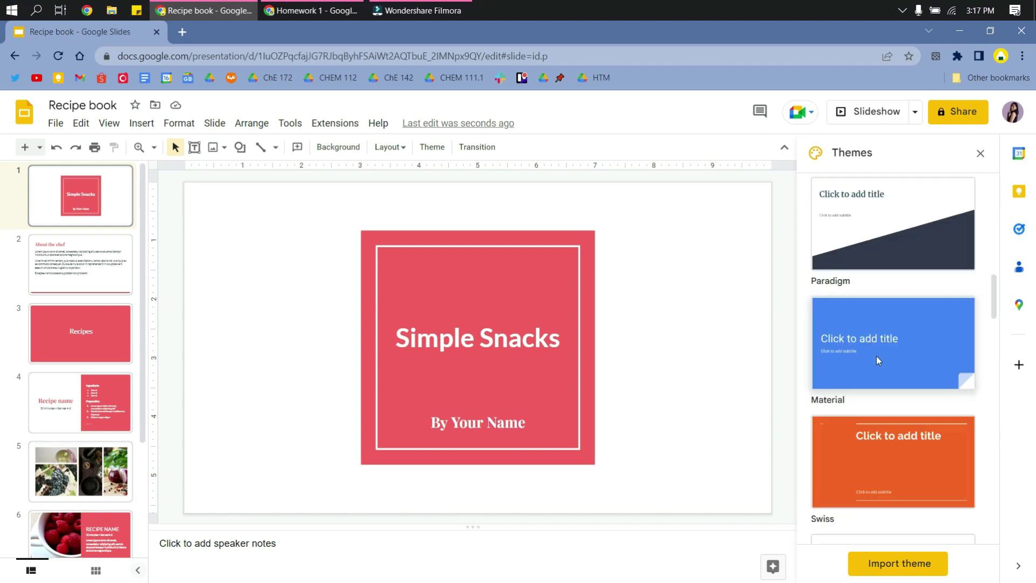
scroll(878, 361, down, 20)
scroll(878, 390, down, 7)
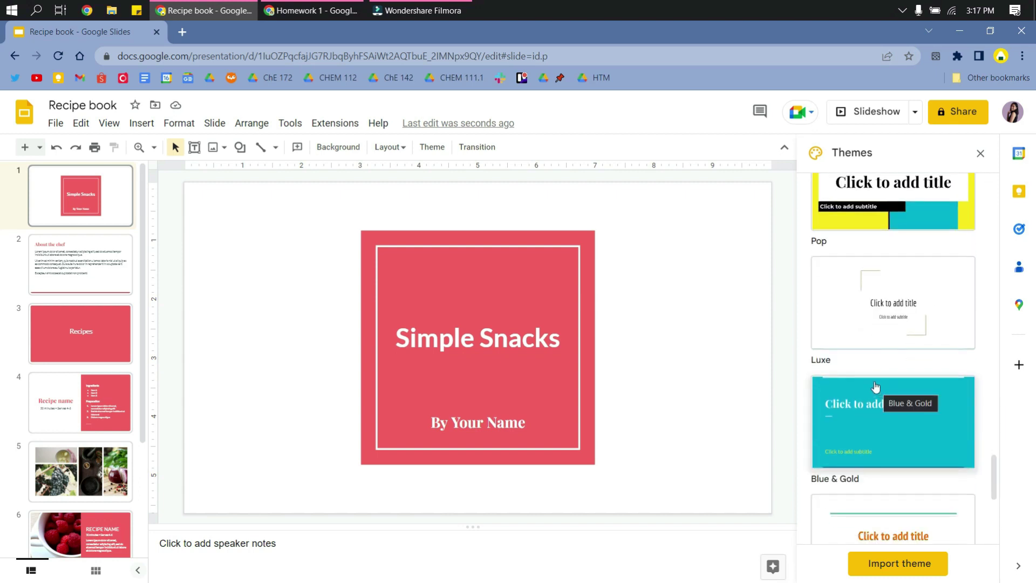
click(979, 155)
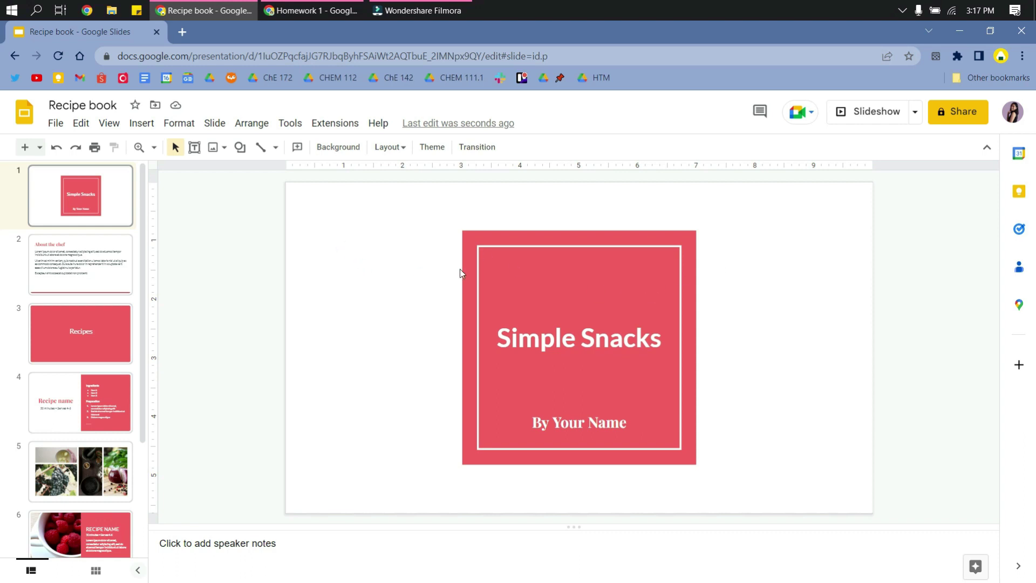
Change the 'Simple Snacks' title font from Lato to Abril Fatface.
click(564, 339)
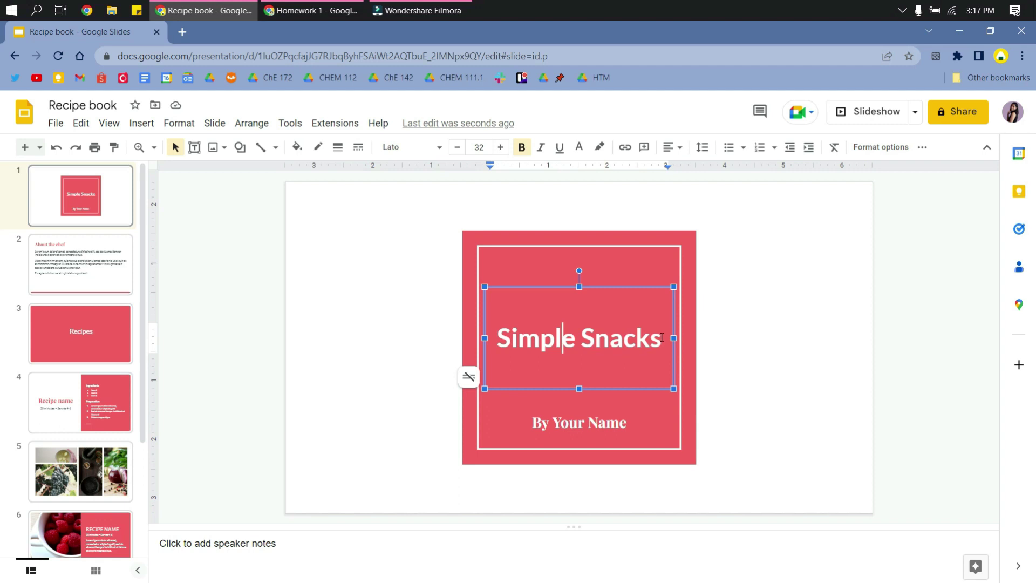
drag(658, 339, 496, 345)
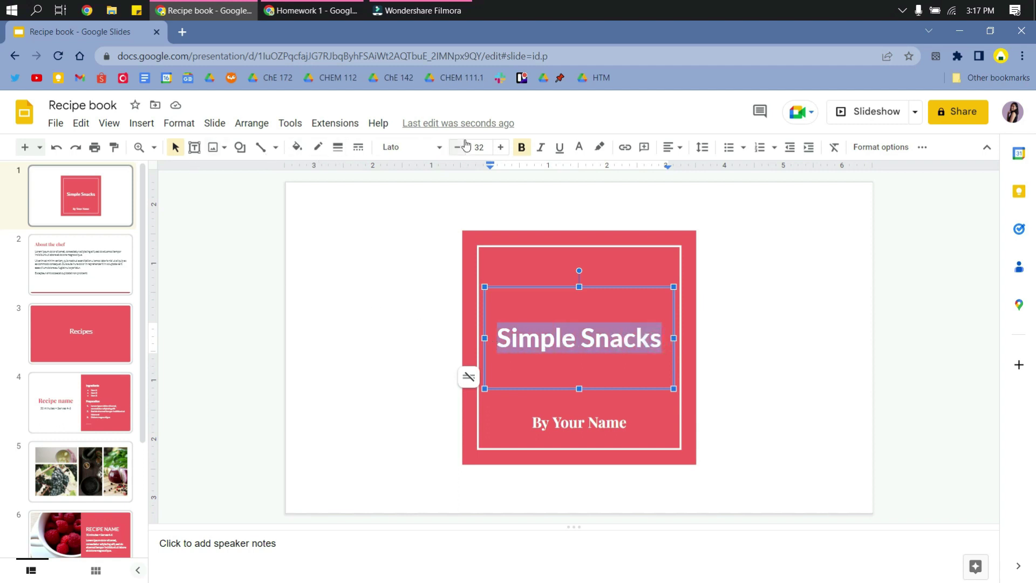
click(410, 153)
mouse_move(426, 231)
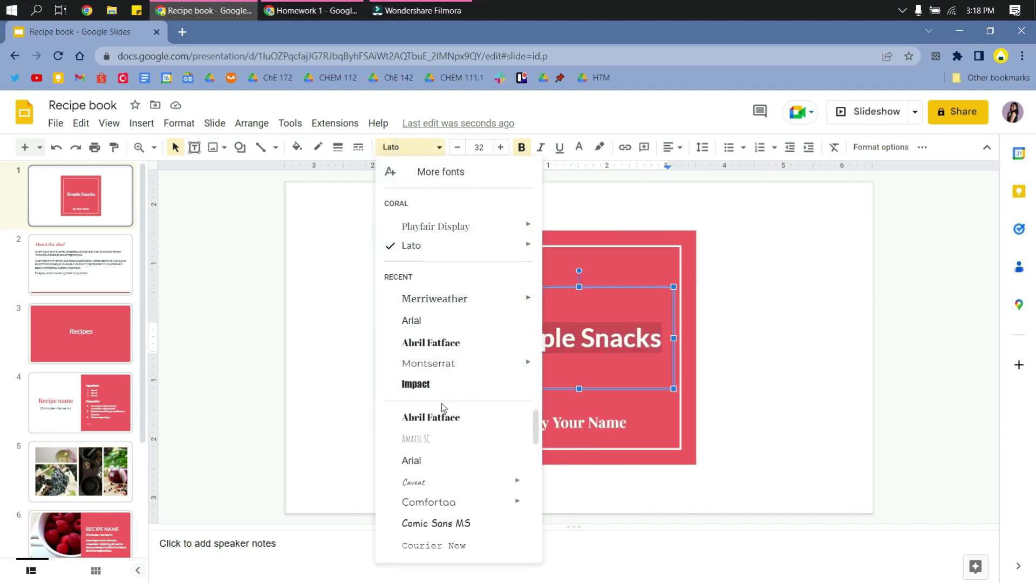
click(440, 345)
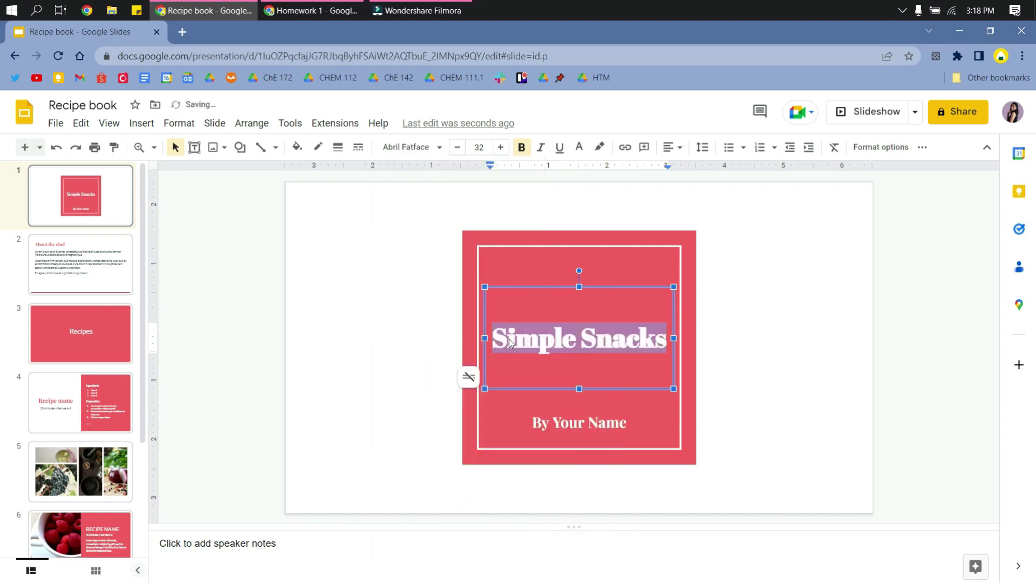
click(597, 340)
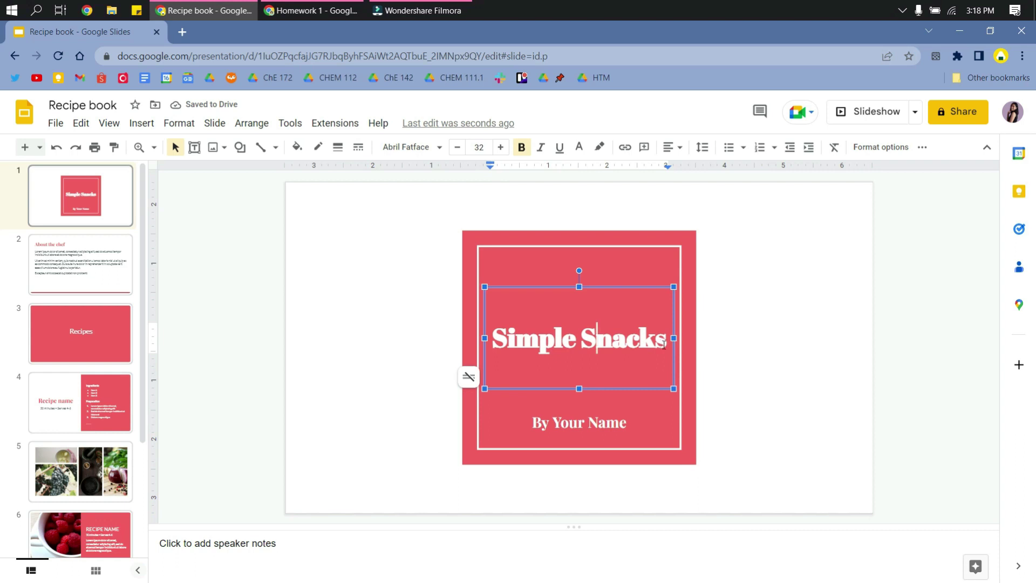
drag(664, 345, 499, 349)
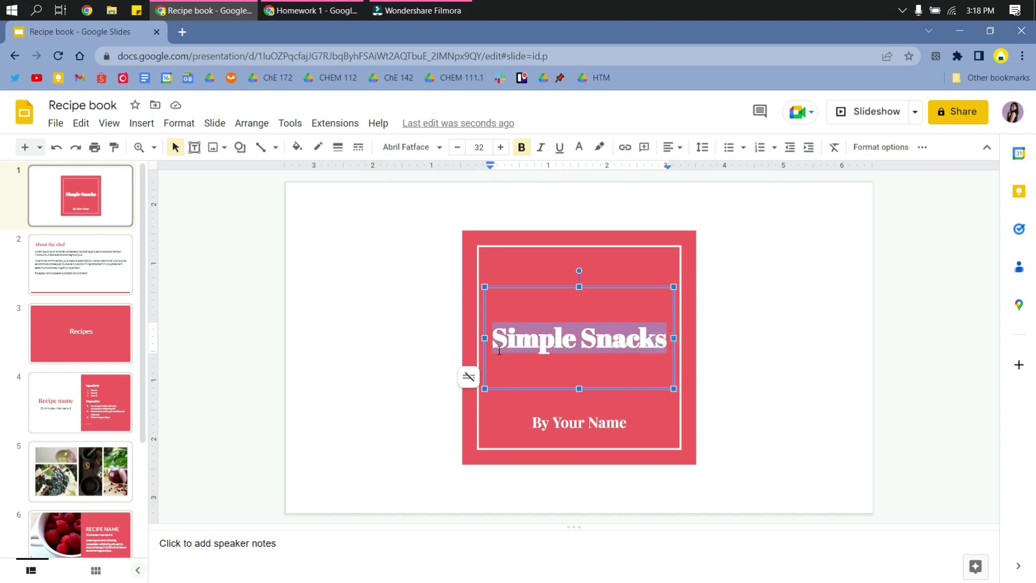
click(522, 148)
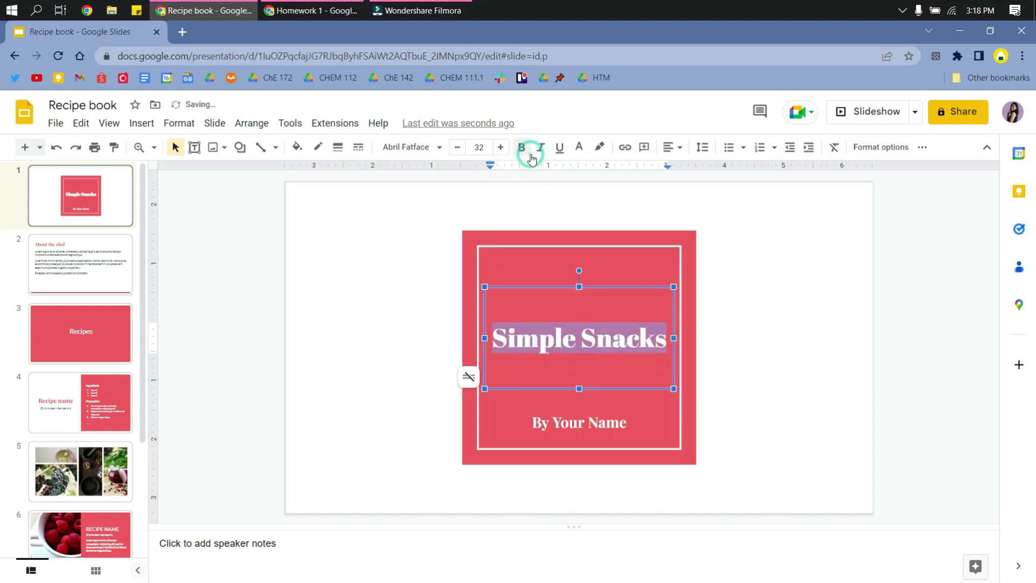
click(527, 153)
click(527, 154)
click(541, 148)
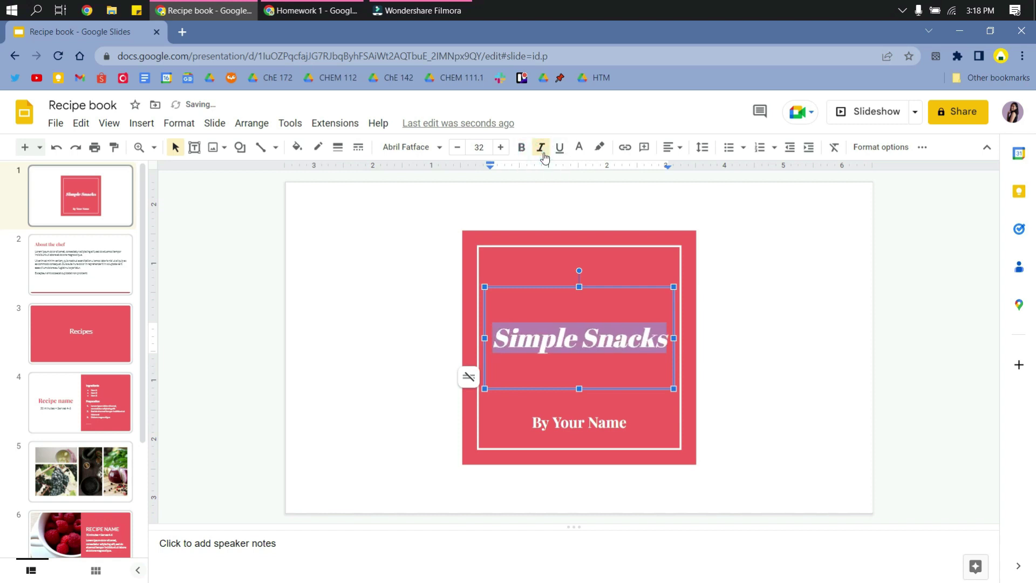
click(542, 151)
click(559, 151)
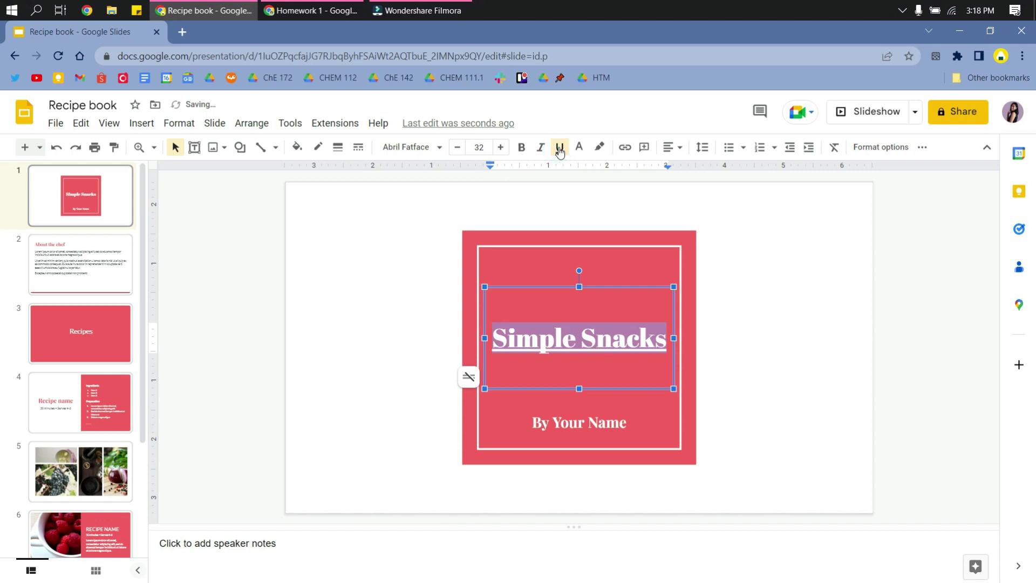
click(559, 152)
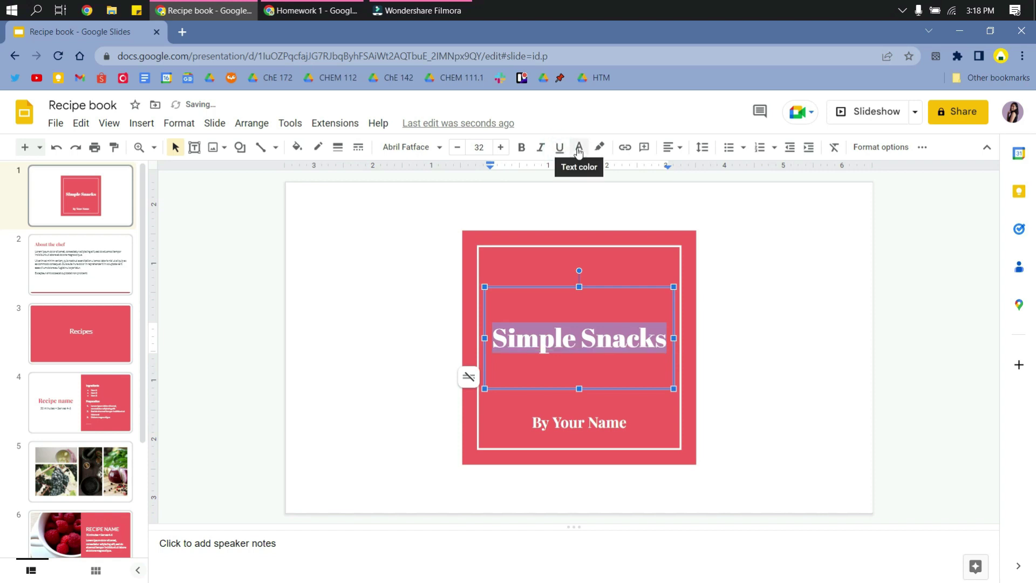
click(579, 149)
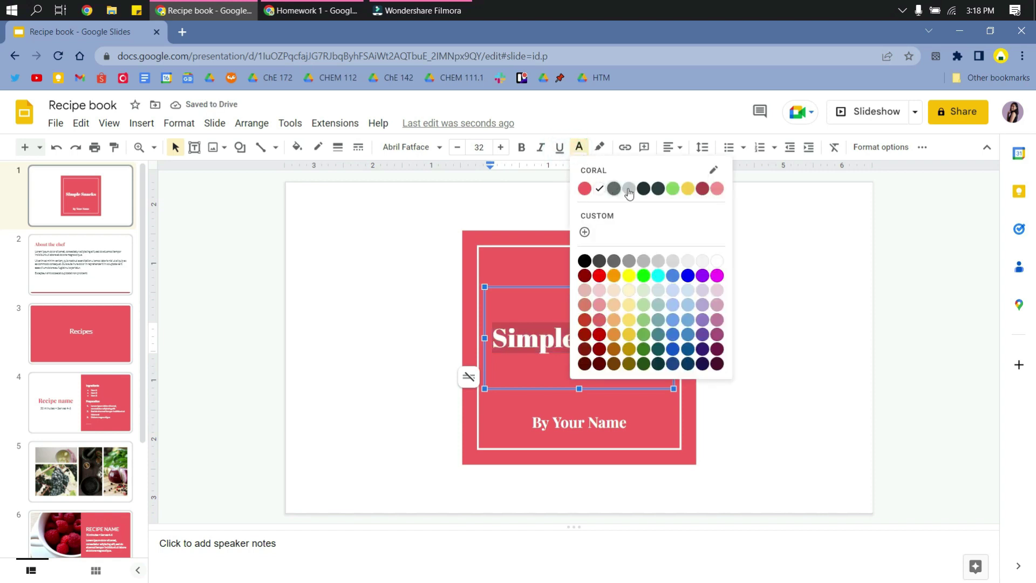
click(713, 189)
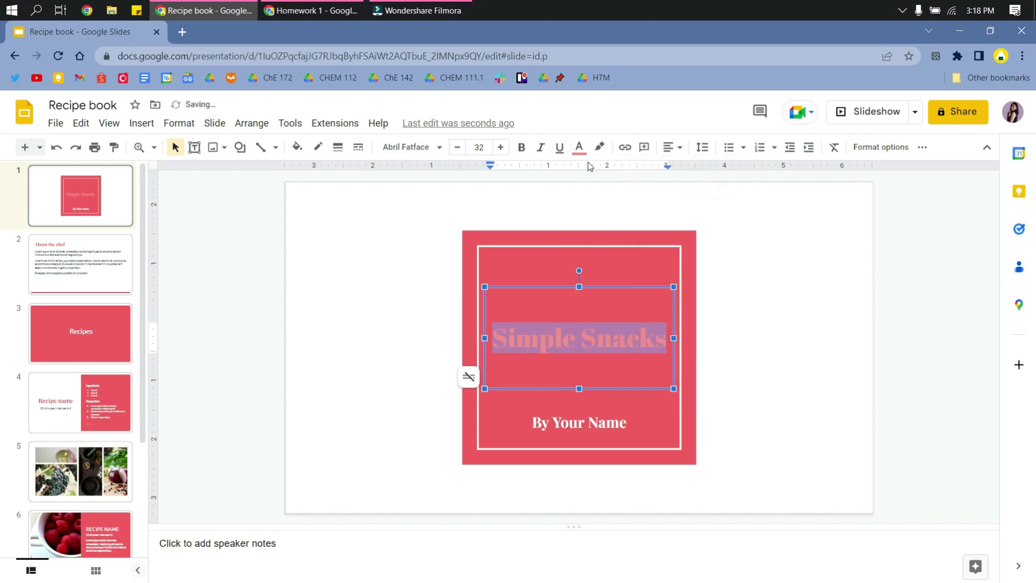
click(606, 340)
drag(495, 340, 664, 349)
click(579, 149)
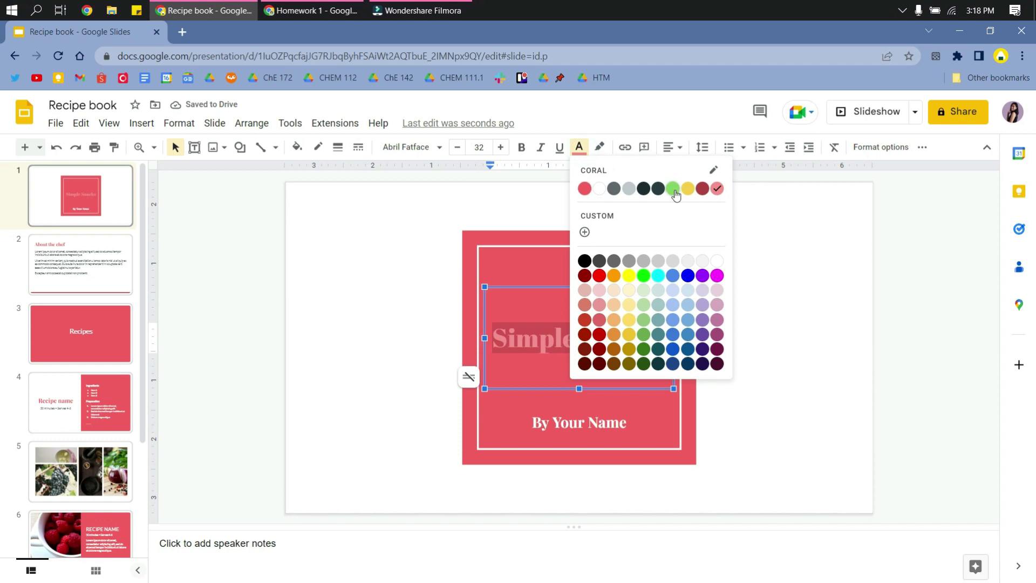
click(604, 192)
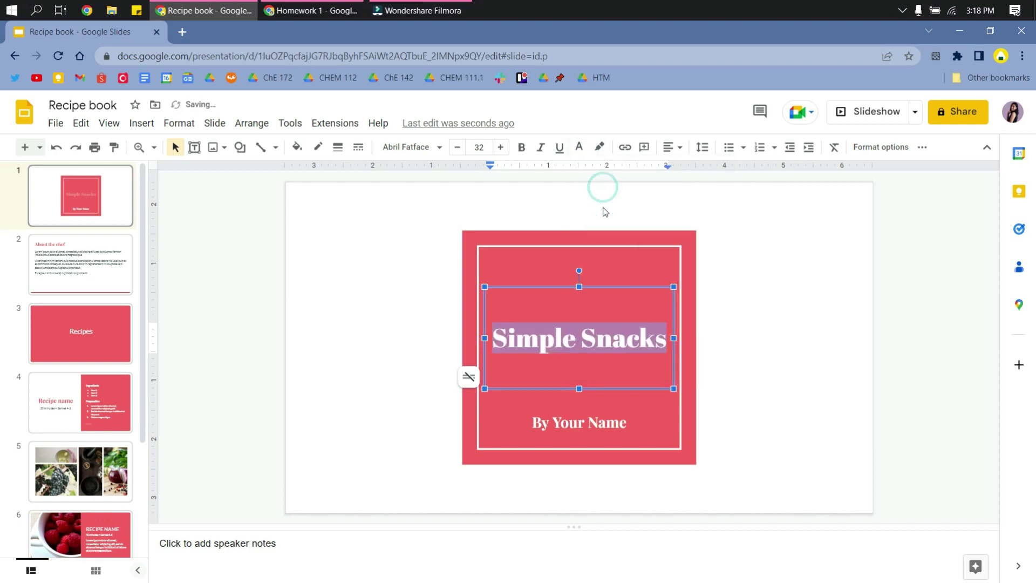
click(607, 309)
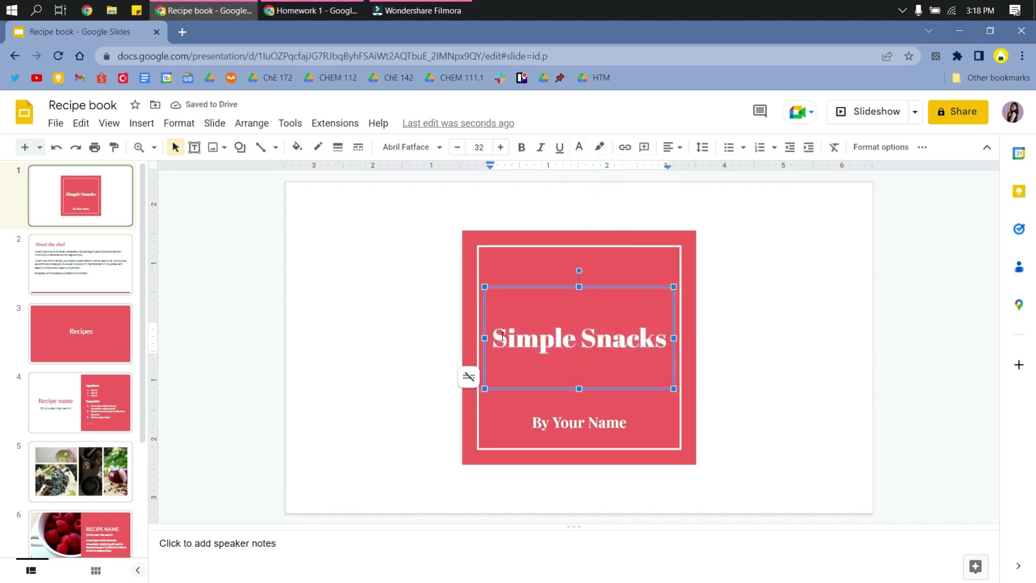
drag(502, 337, 541, 340)
Highlight the 'Simple Snacks' title text in yellow.
click(512, 340)
triple_click(512, 340)
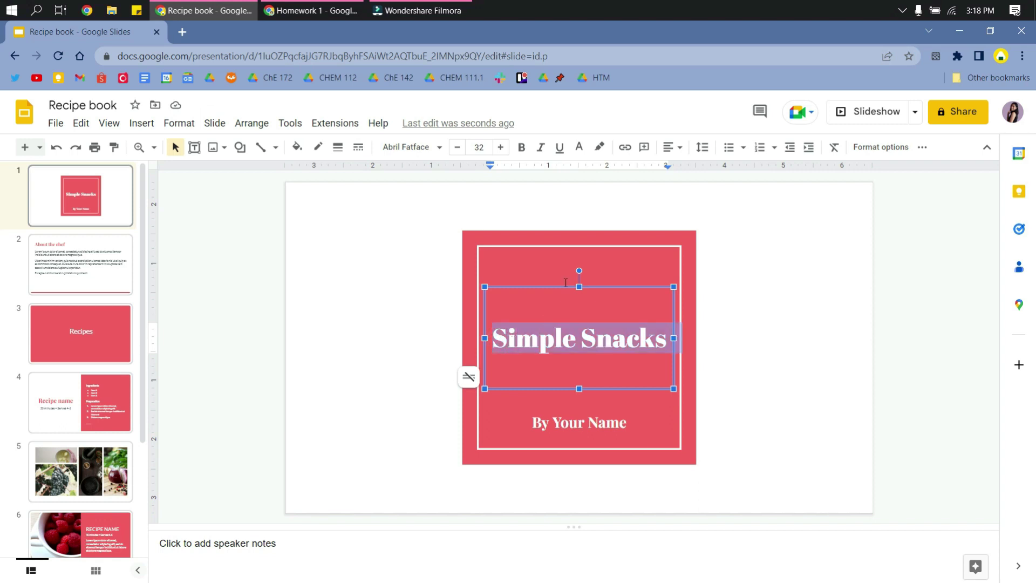
click(599, 147)
click(710, 188)
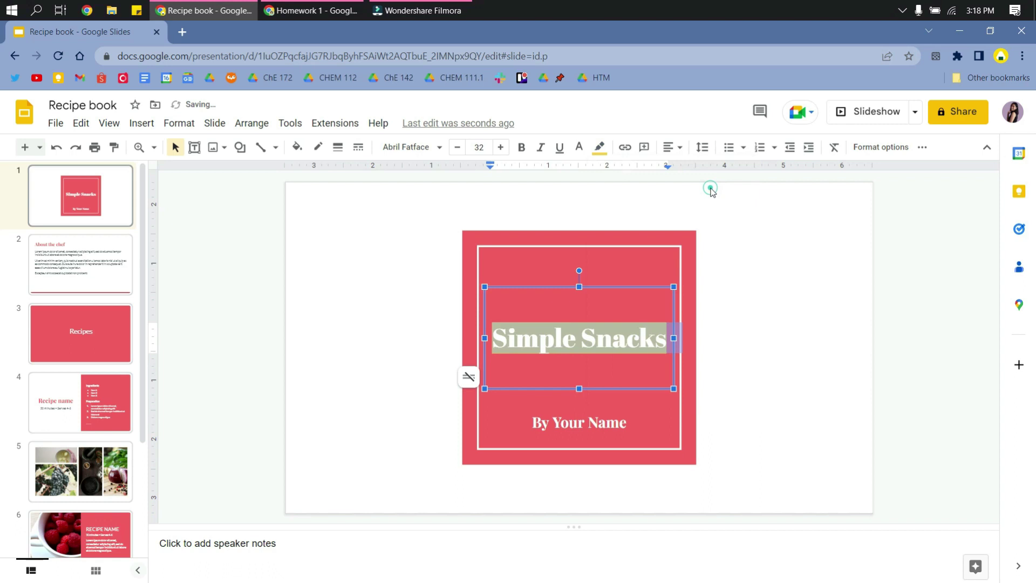
click(628, 337)
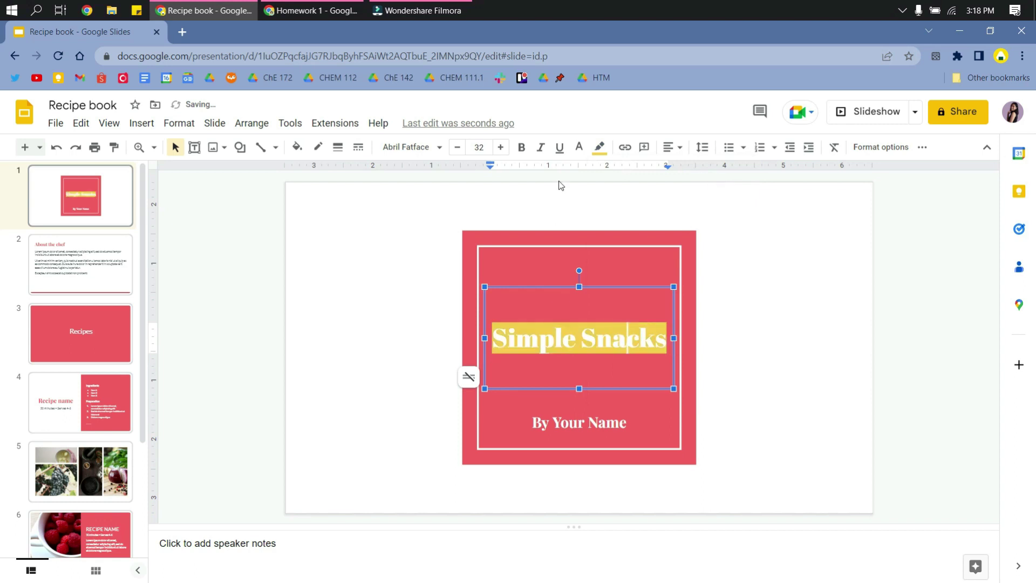
Remove the title's highlight by setting it to Transparent.
key(ctrl+a)
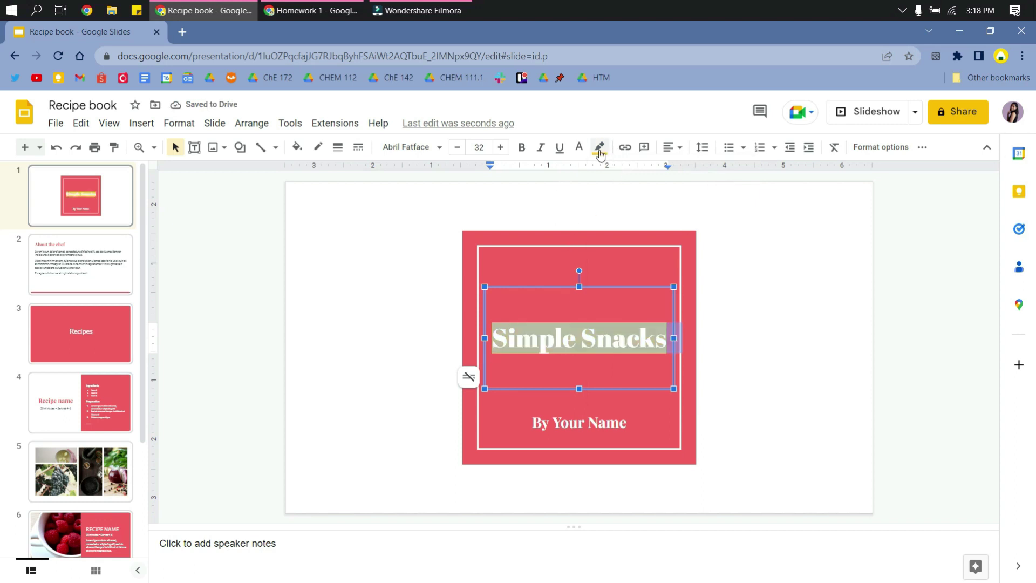
click(598, 146)
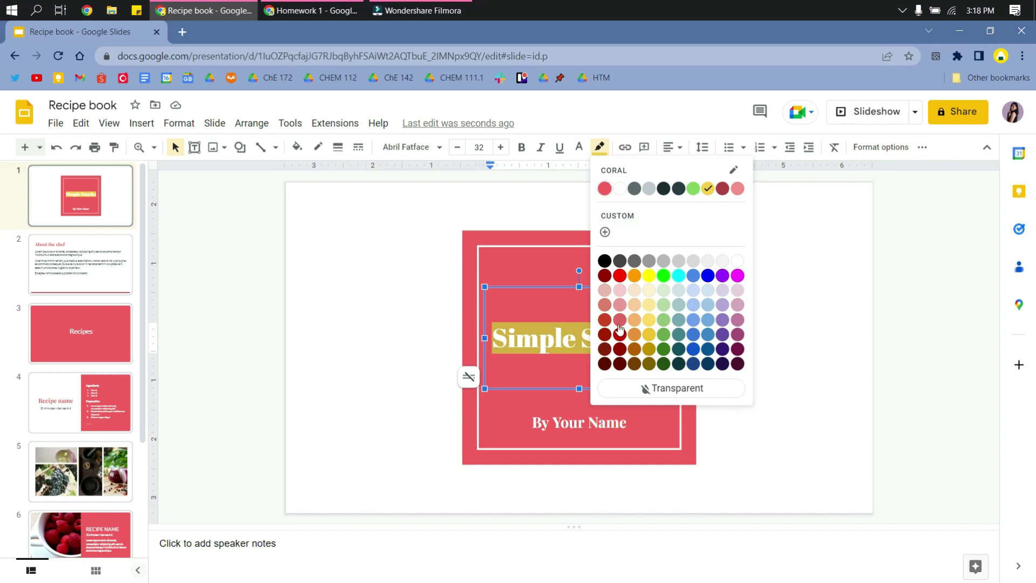
click(674, 388)
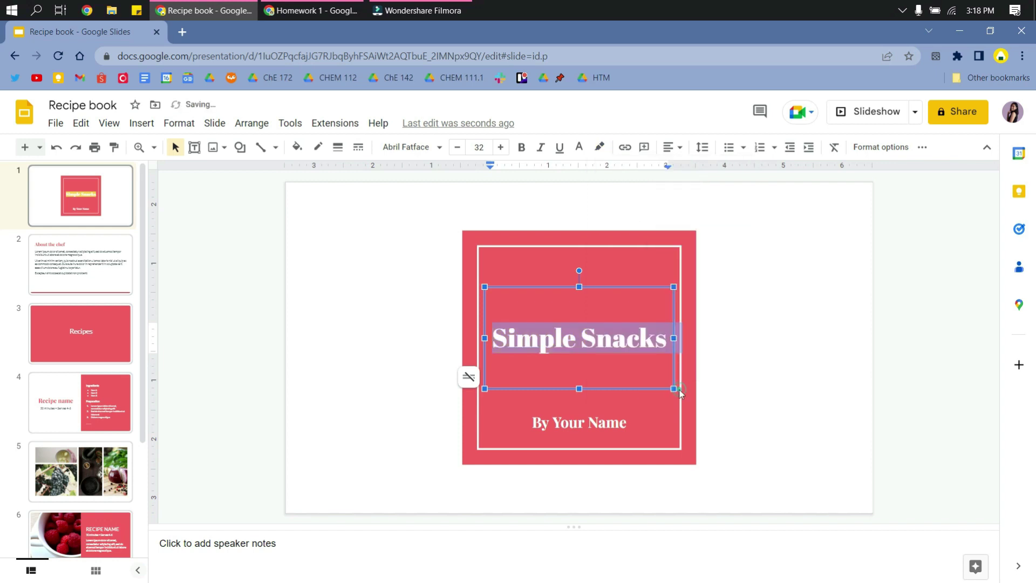
click(633, 362)
key(ctrl+a)
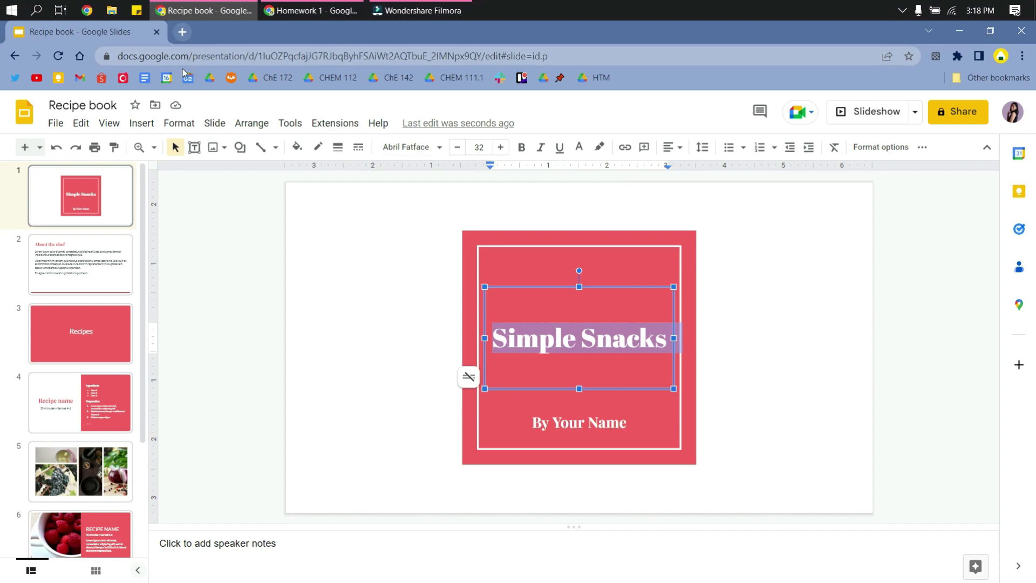
Search YouTube for 'simple snacks' and pause the Tasty snack video.
click(182, 32)
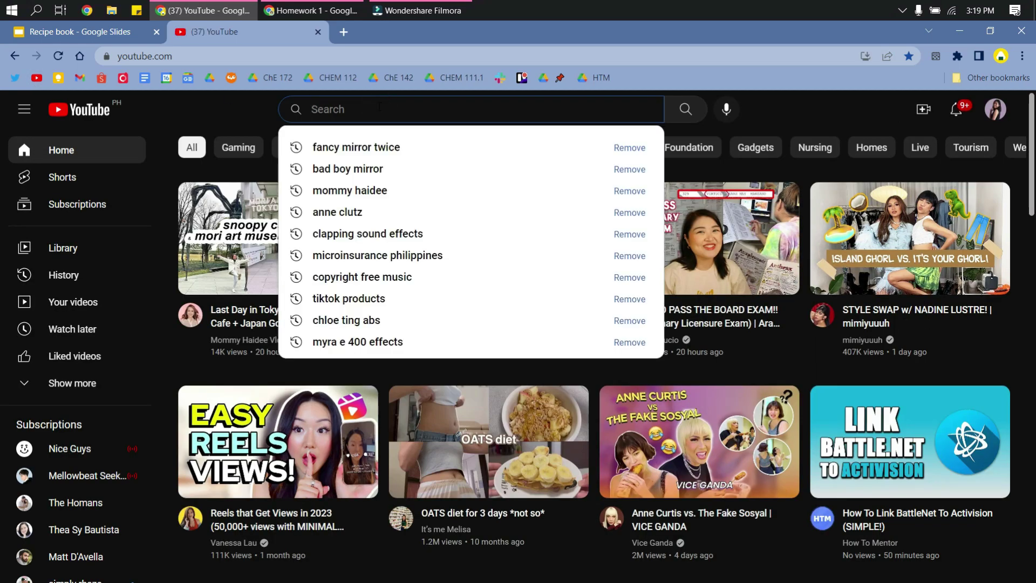
text(simple snack)
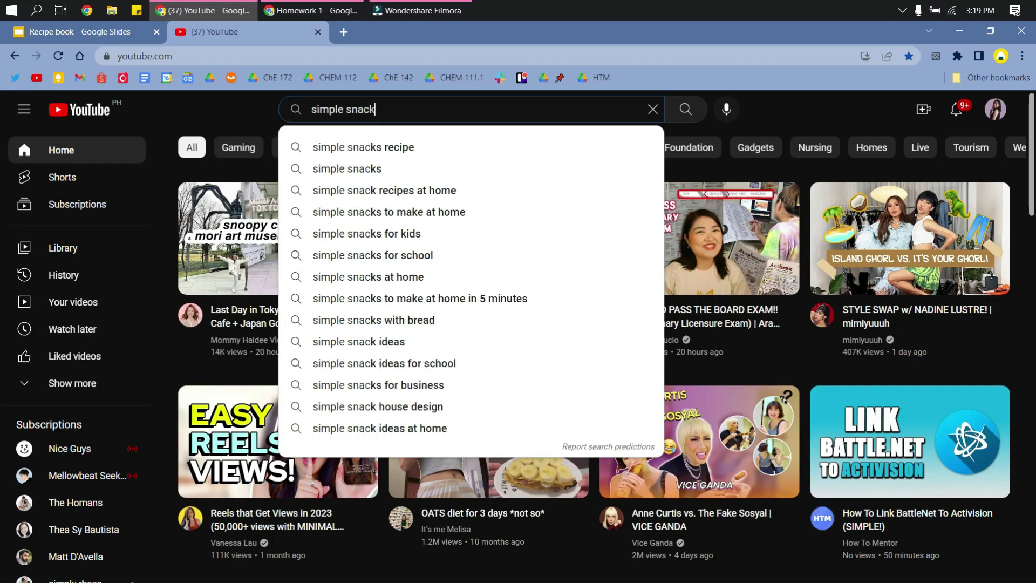
text(s)
key(Return)
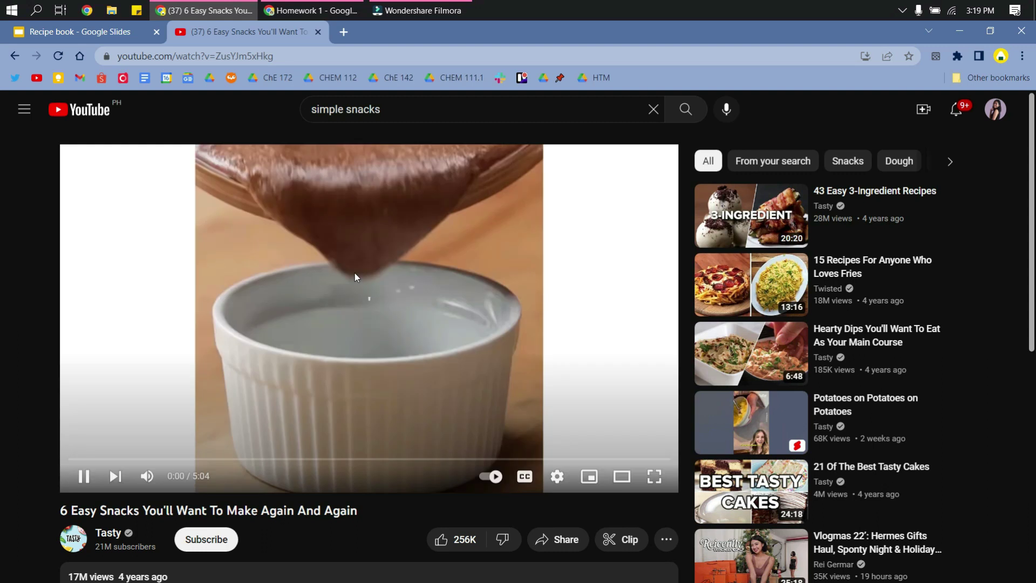
click(355, 273)
Copy the share link for '6 Easy Snacks You'll Want To Make Again And Again'.
click(330, 56)
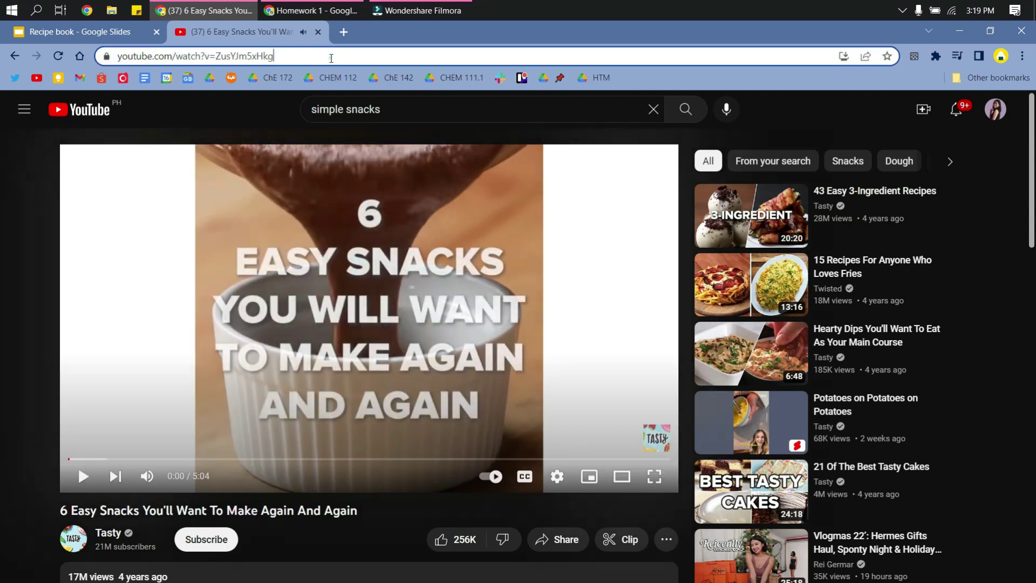
click(66, 30)
click(292, 34)
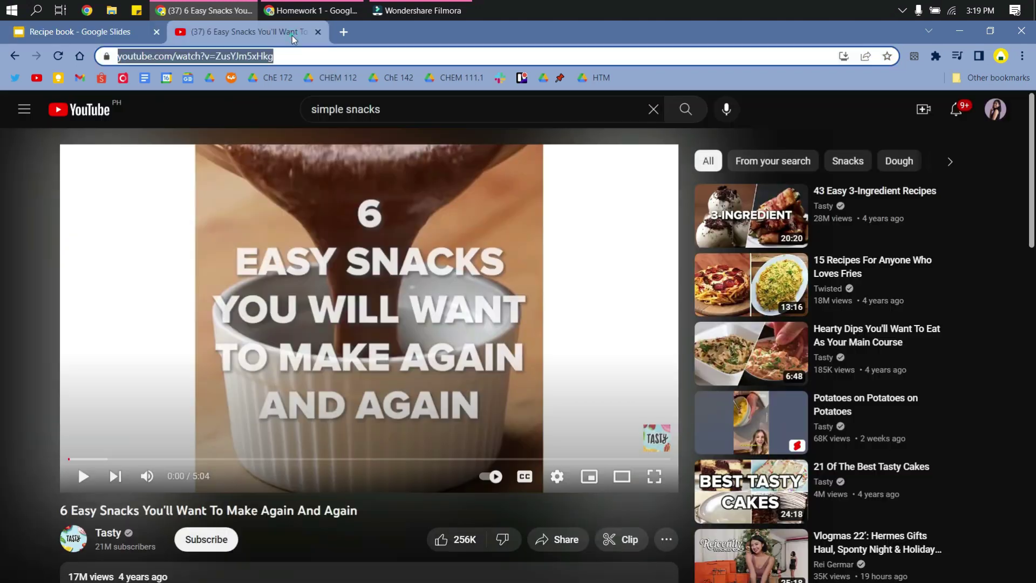
click(541, 537)
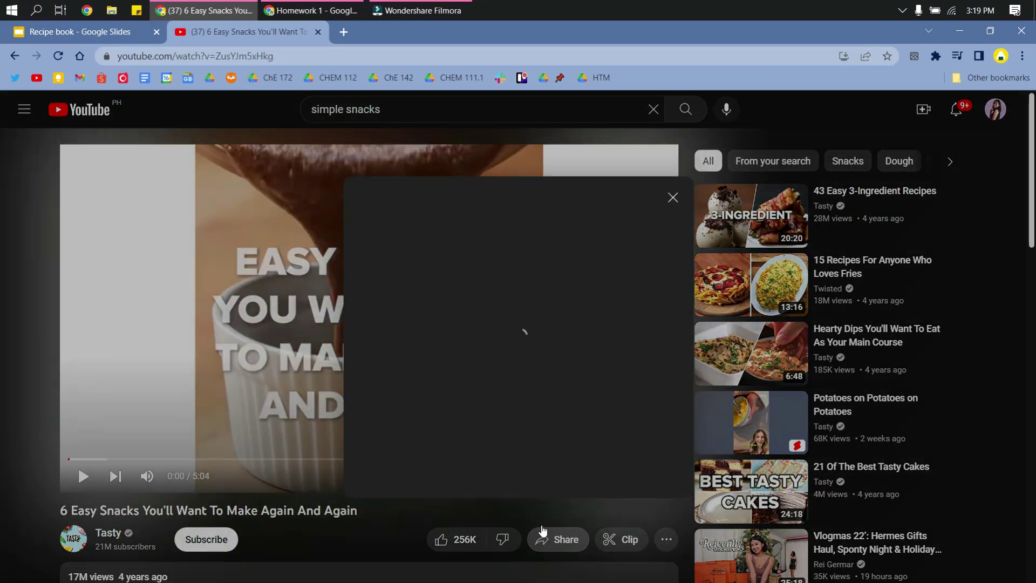
click(650, 418)
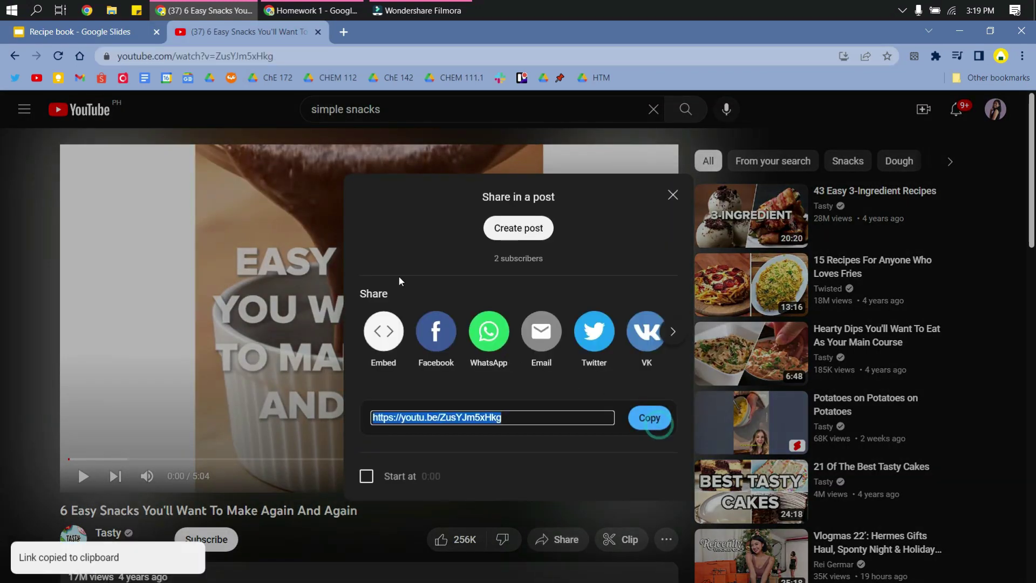
Link the 'Simple Snacks' title to the copied YouTube video and close the YouTube tab.
click(106, 33)
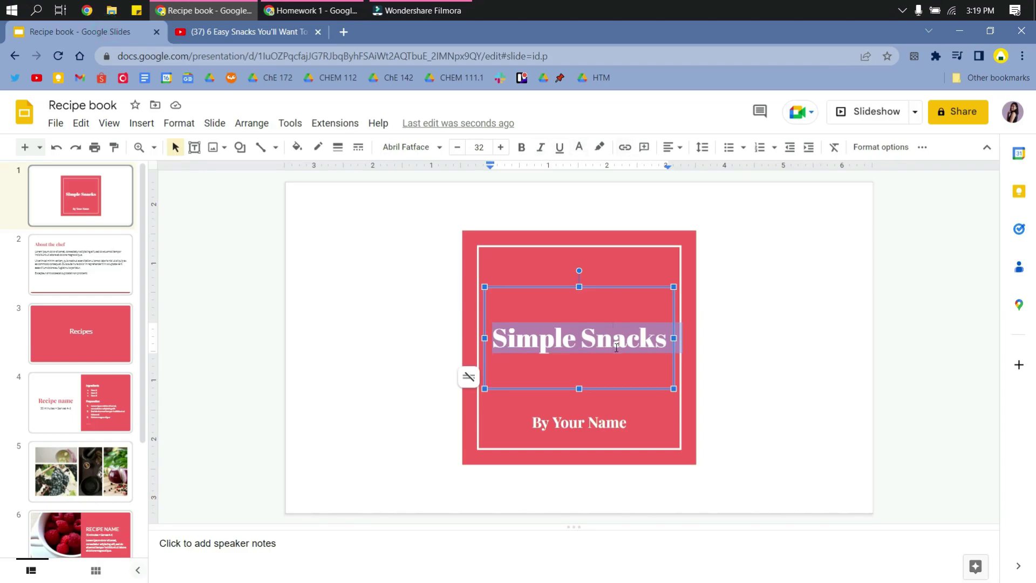
click(624, 149)
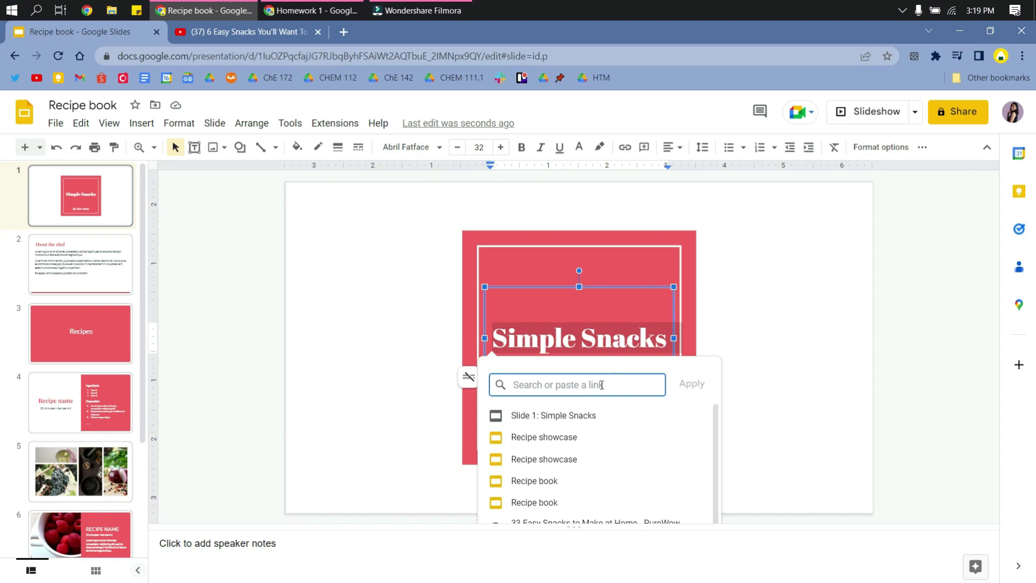
right_click(601, 385)
click(640, 264)
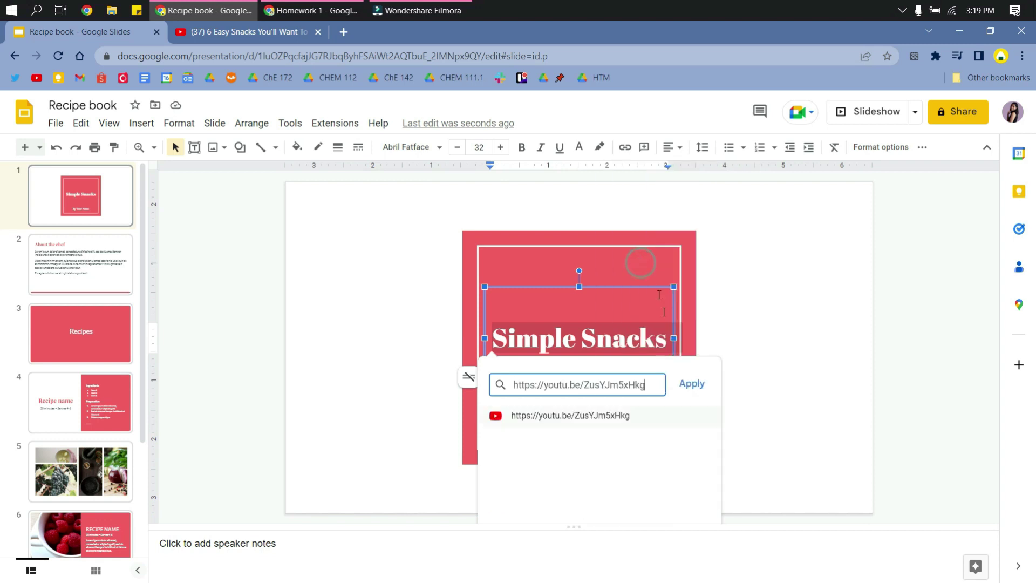
click(696, 384)
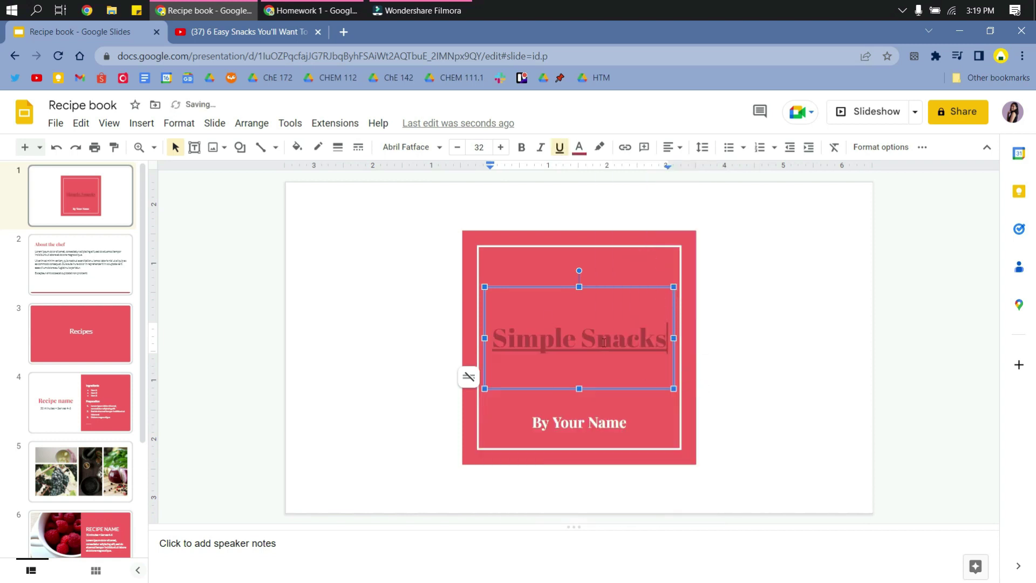
click(318, 32)
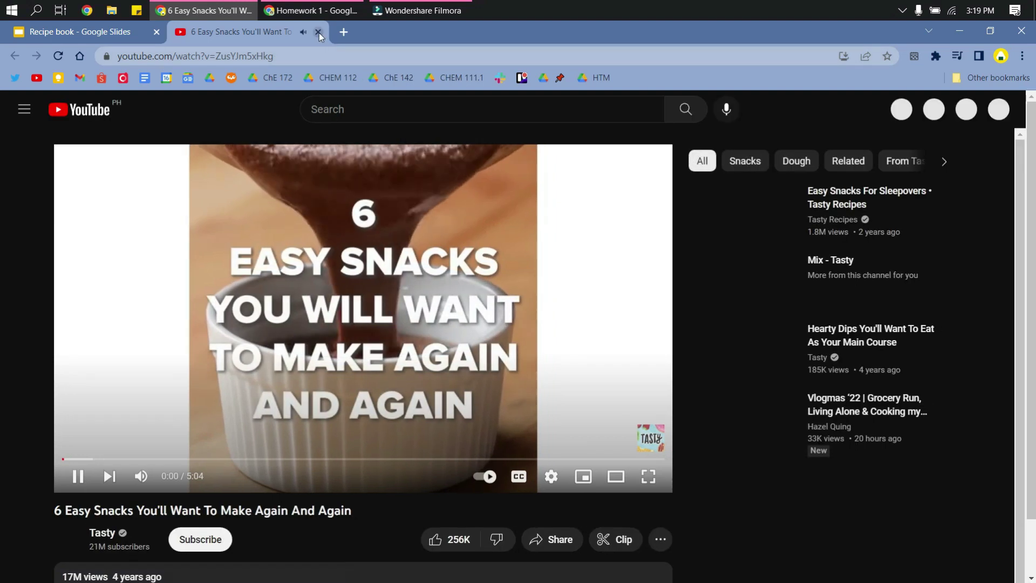
click(319, 33)
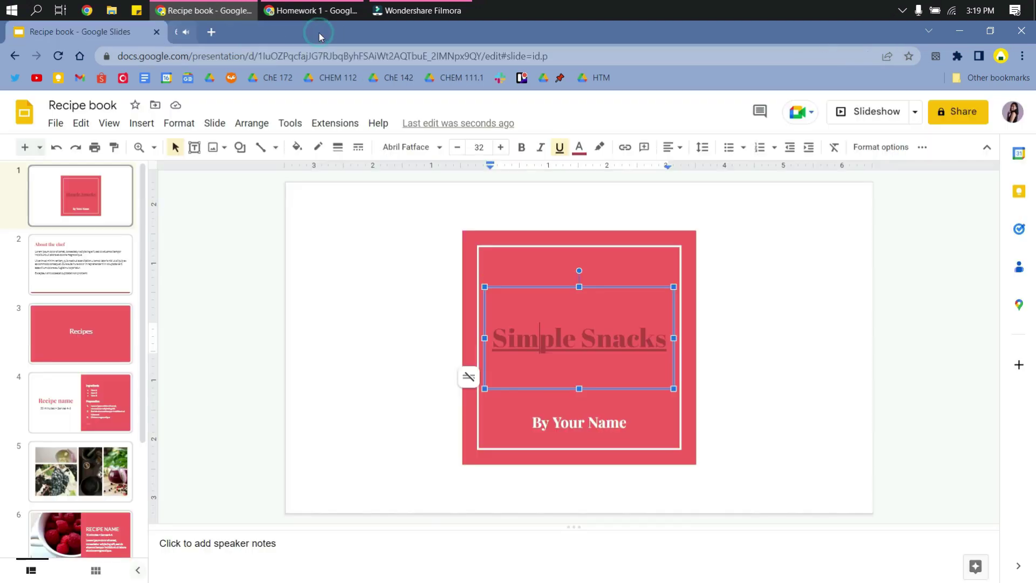
Remove the YouTube link from the 'Simple Snacks' title.
triple_click(551, 357)
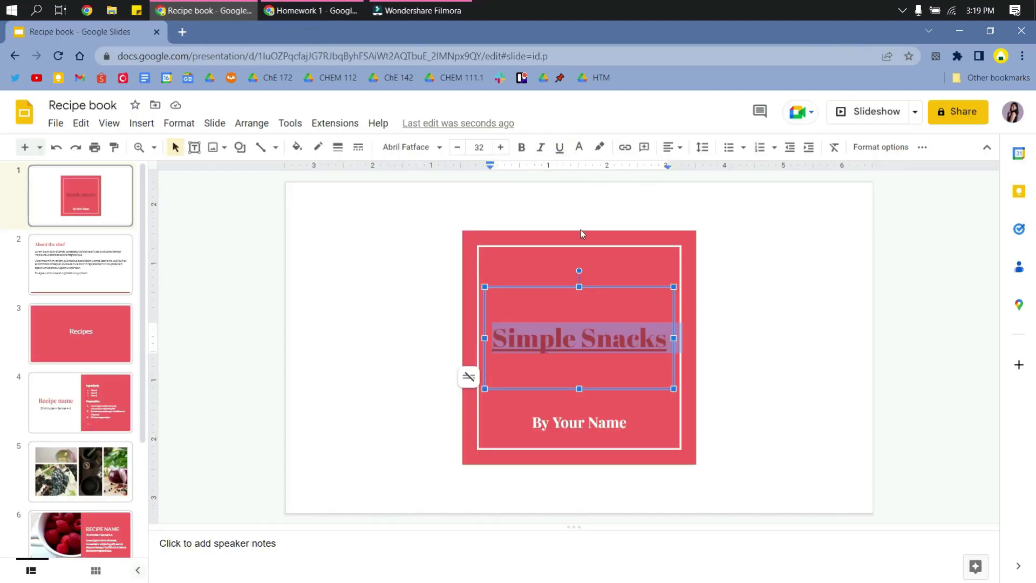
click(469, 378)
click(546, 338)
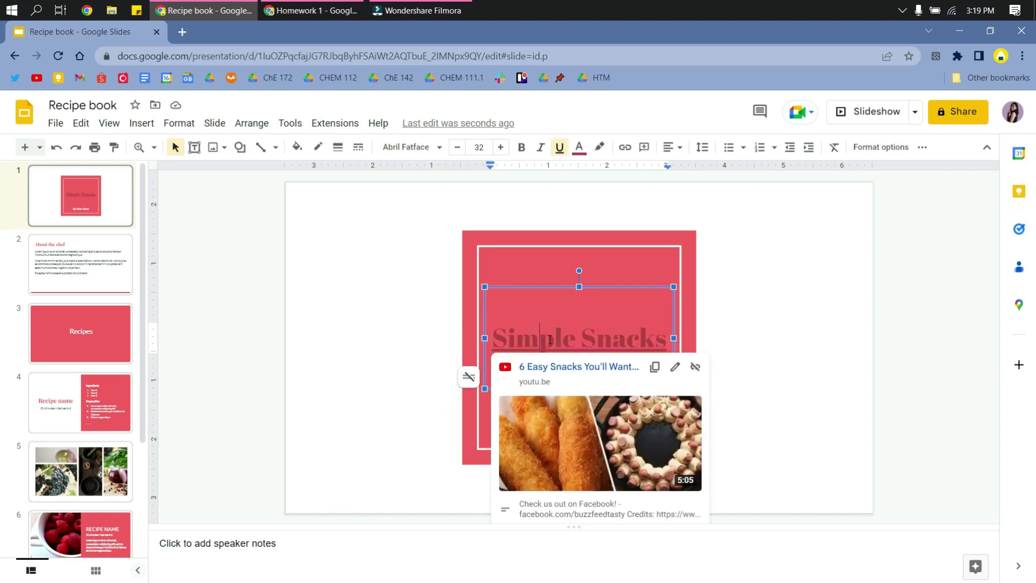
click(696, 369)
click(598, 338)
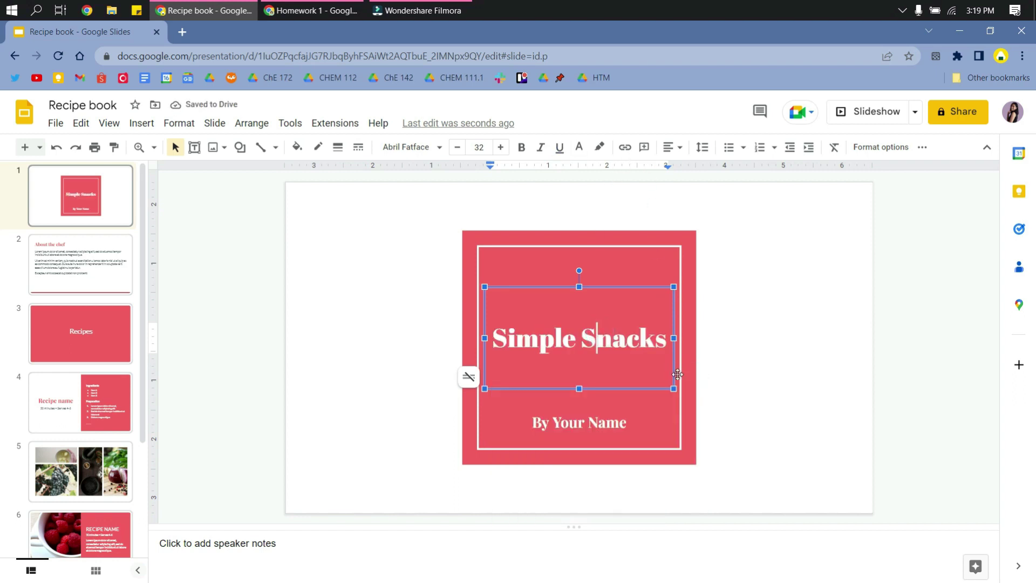
drag(598, 340, 528, 347)
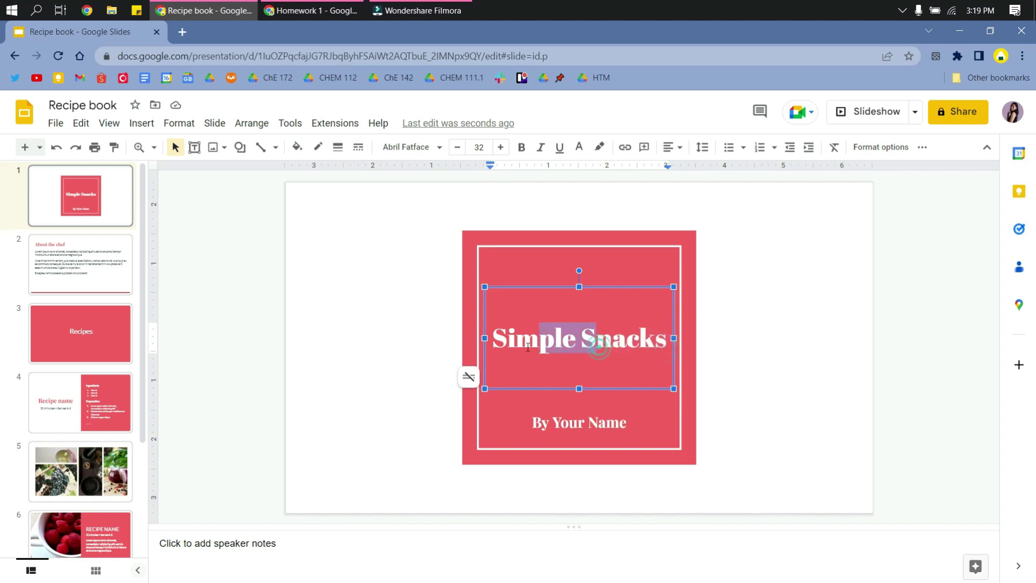
Make the 'RECIPE NAME' heading bold on slide 6, the raspberry recipe slide.
click(561, 349)
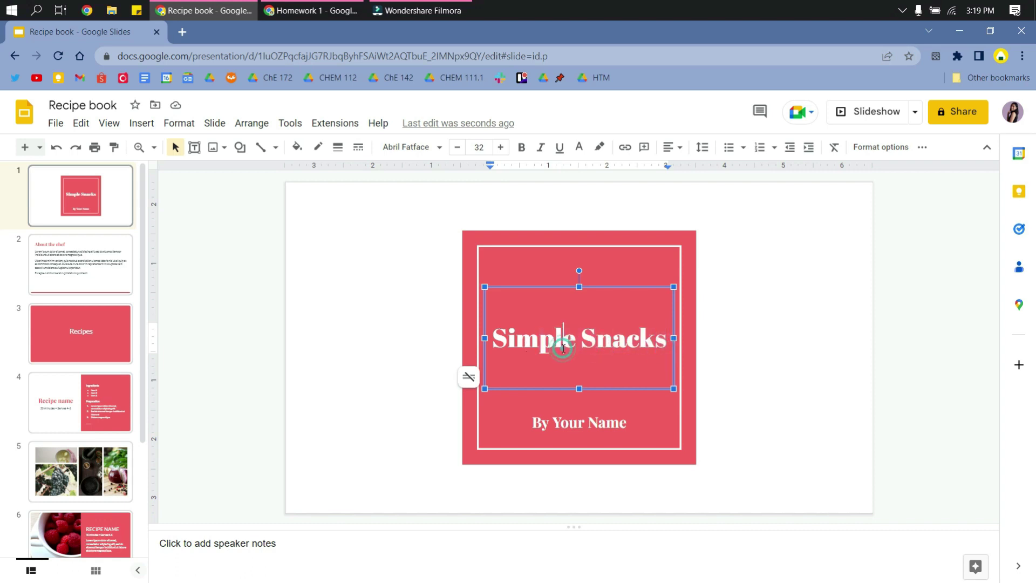
click(754, 420)
scroll(81, 378, down, 2)
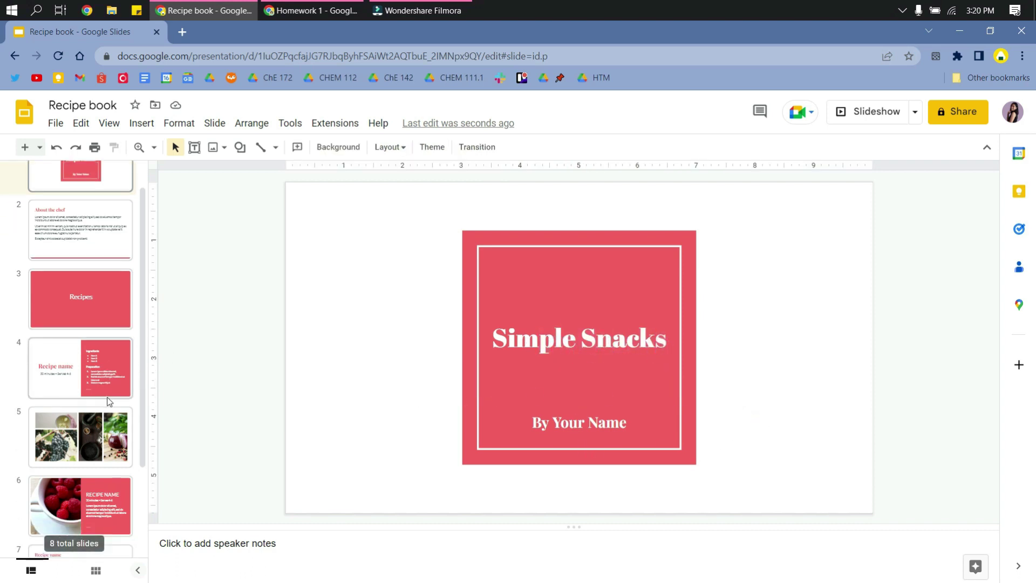
click(103, 346)
scroll(108, 393, down, 2)
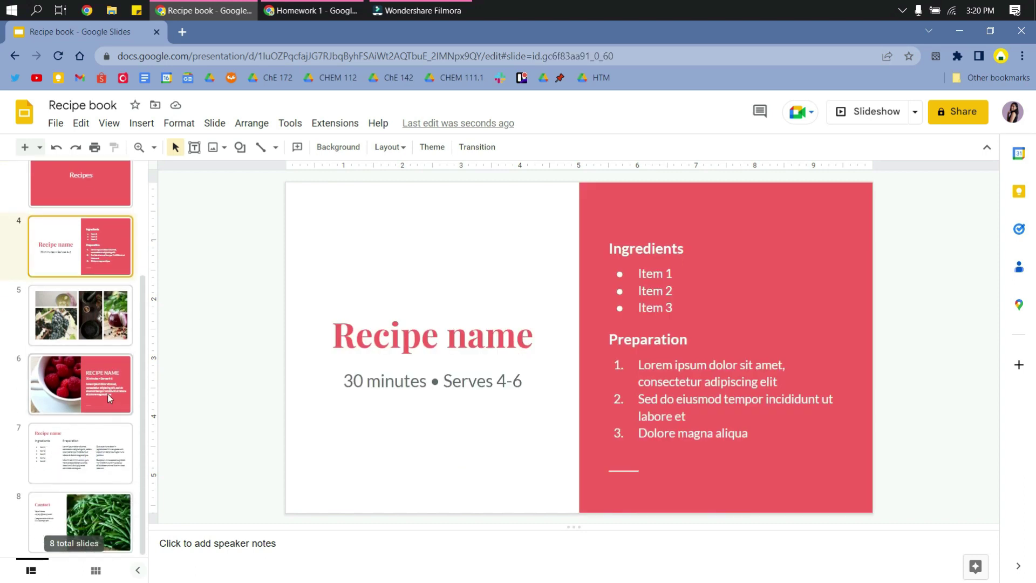
click(108, 394)
click(683, 350)
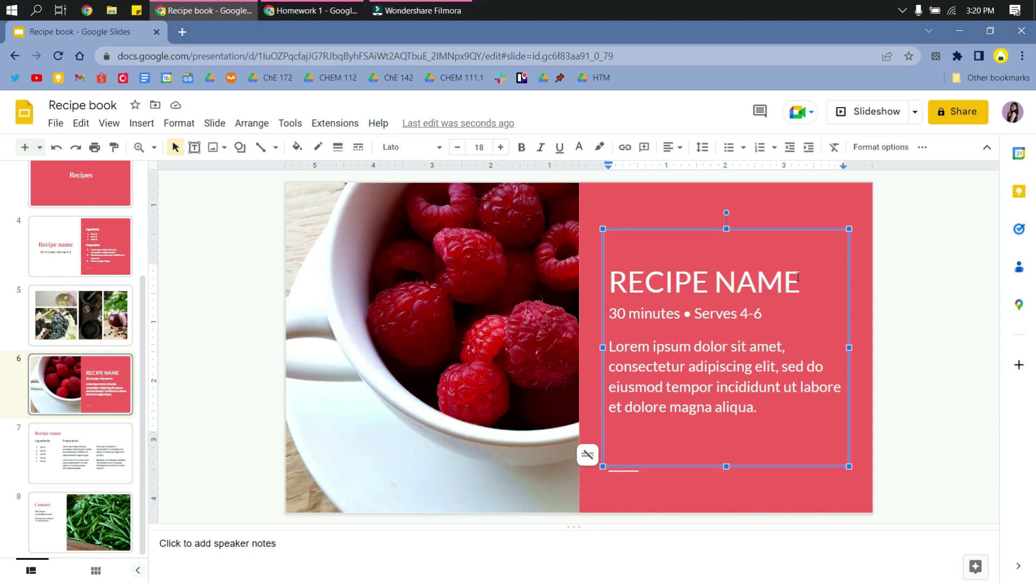
click(735, 282)
drag(803, 277, 615, 286)
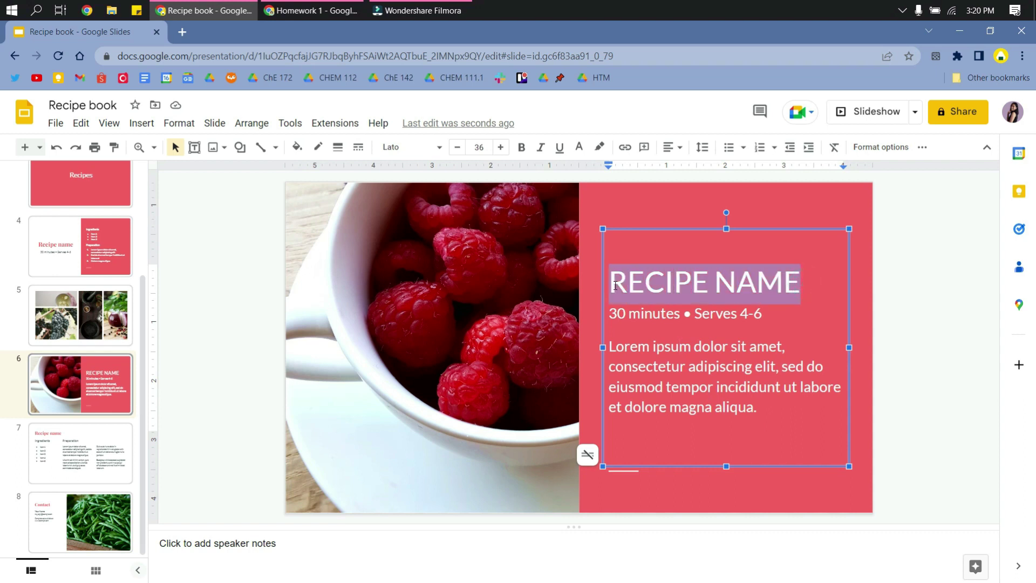
click(521, 155)
click(727, 313)
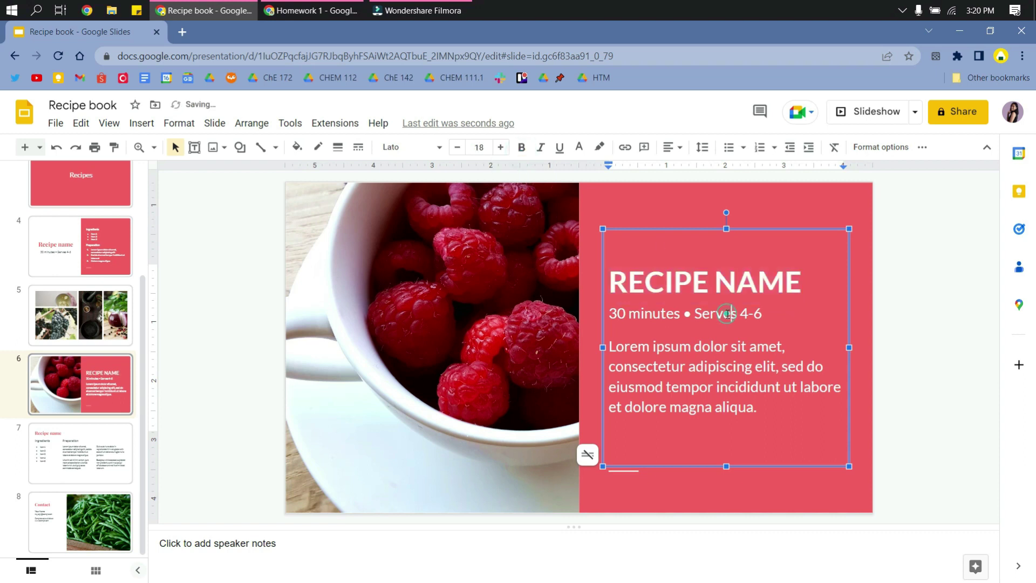
drag(759, 408, 608, 345)
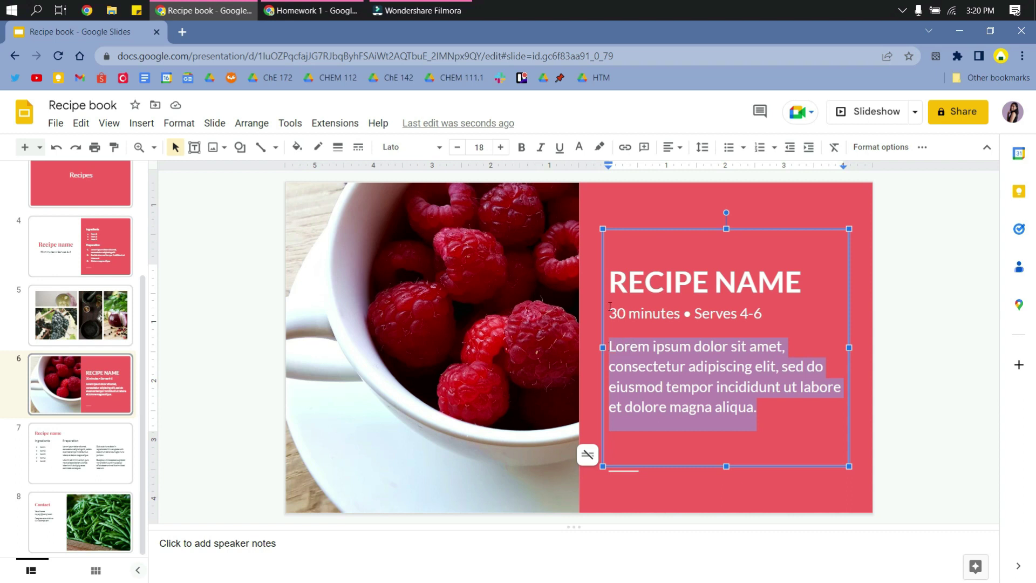
Justify the body paragraph after trying left, center and right alignment.
click(669, 147)
click(673, 168)
click(672, 148)
click(691, 169)
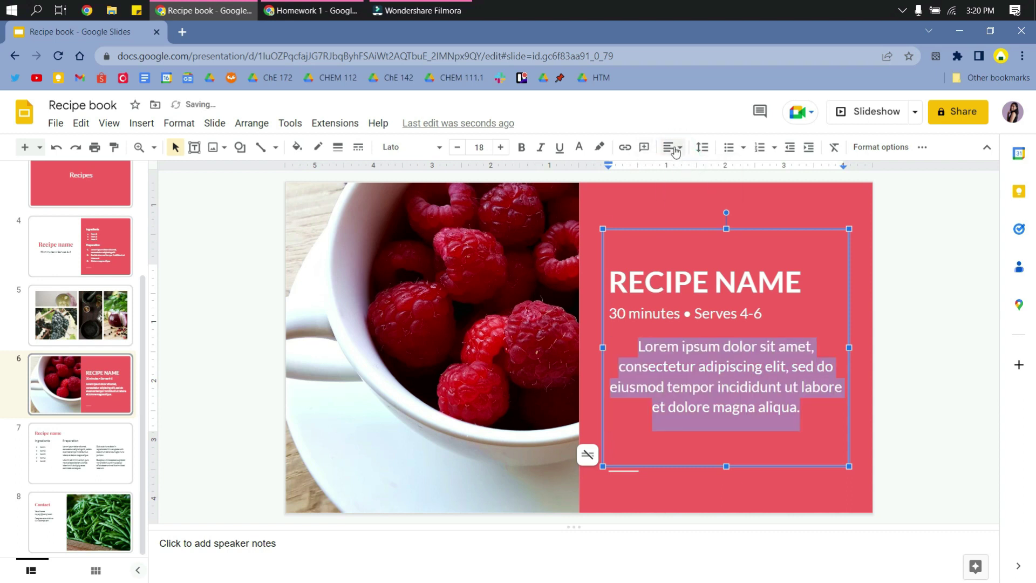
click(669, 147)
click(708, 168)
click(669, 147)
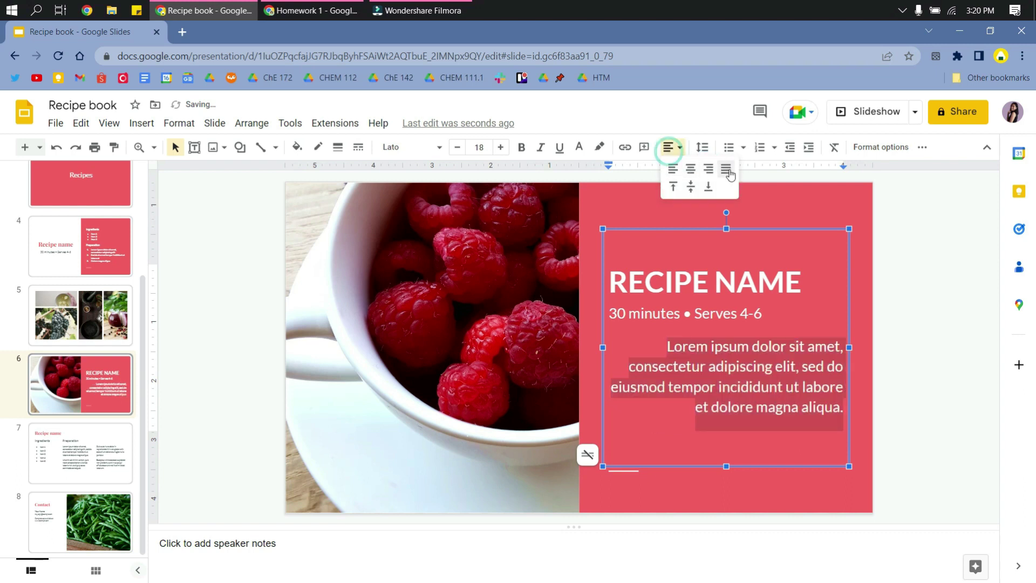
click(725, 167)
Bottom-align the text box contents after trying top and middle.
click(669, 148)
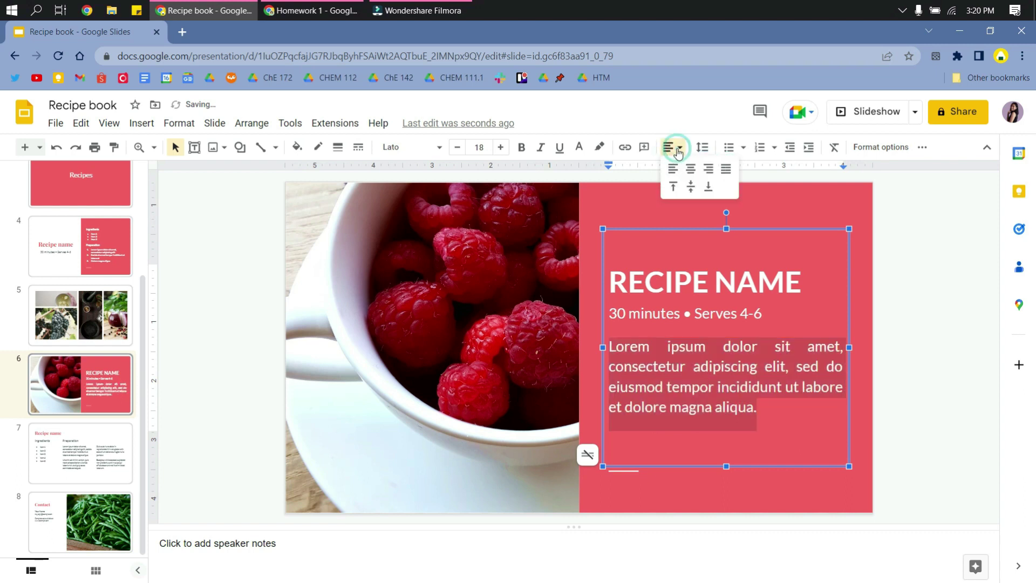
click(673, 187)
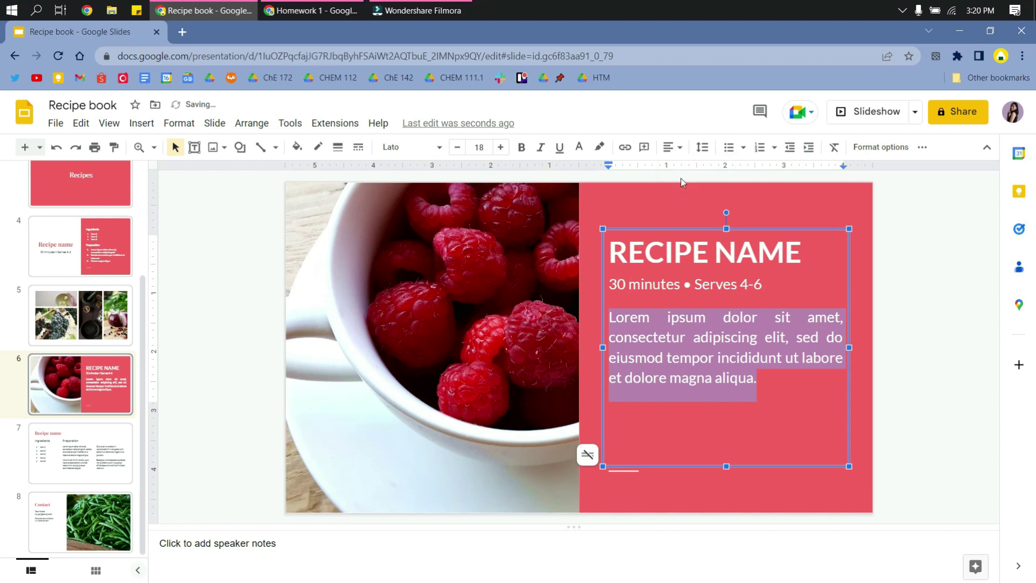
click(677, 148)
click(692, 184)
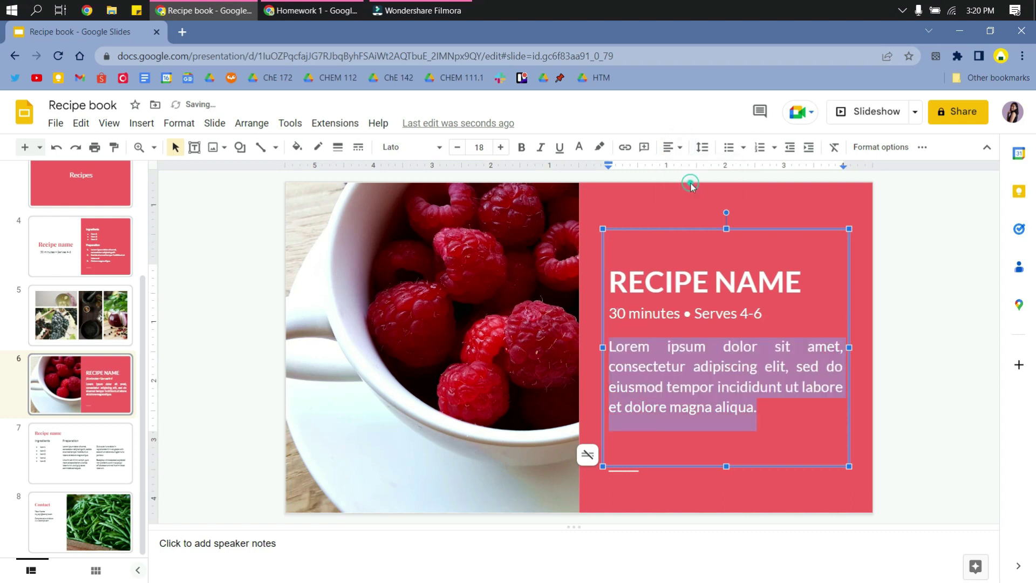
click(673, 147)
click(711, 187)
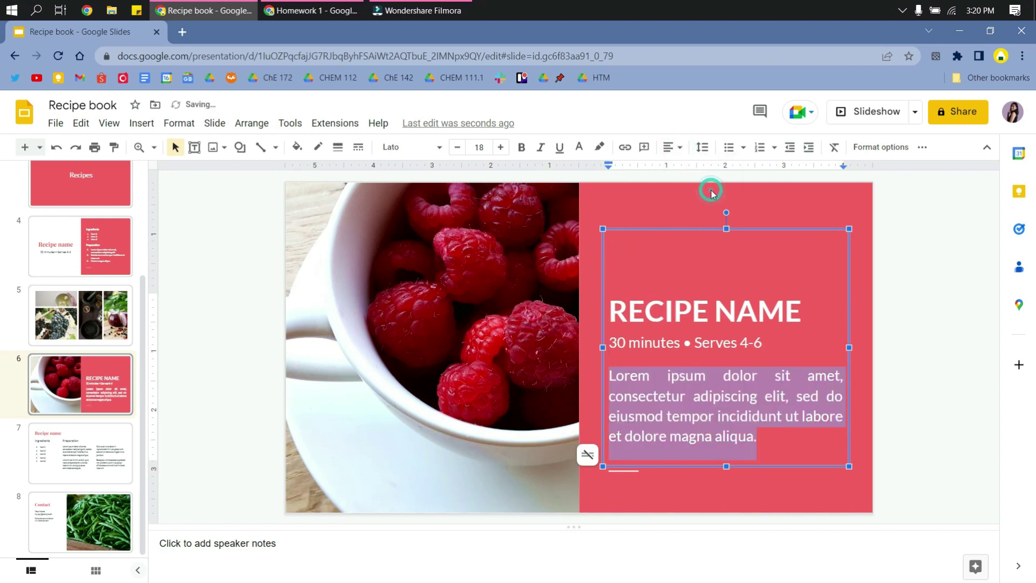
click(754, 270)
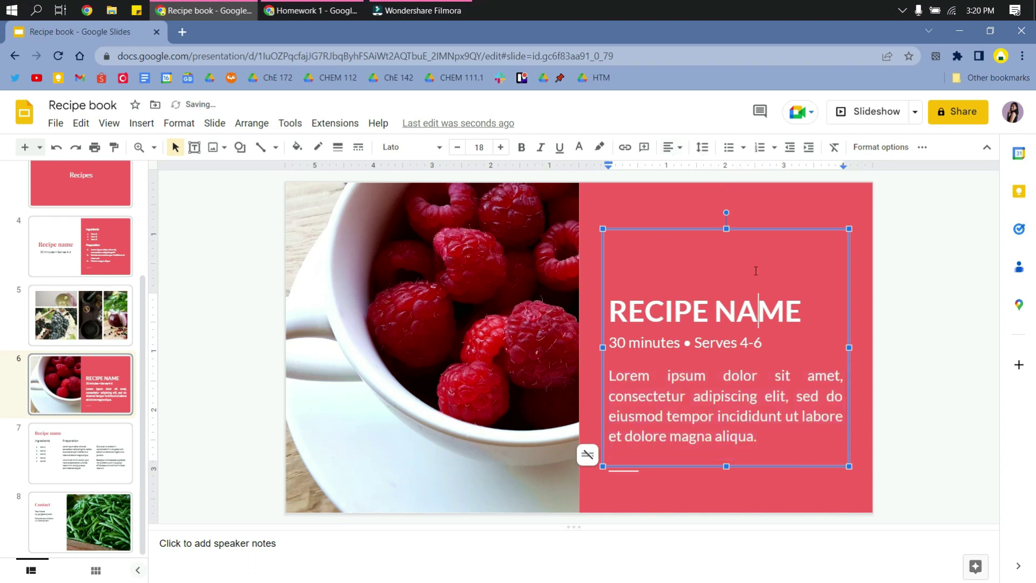
click(874, 295)
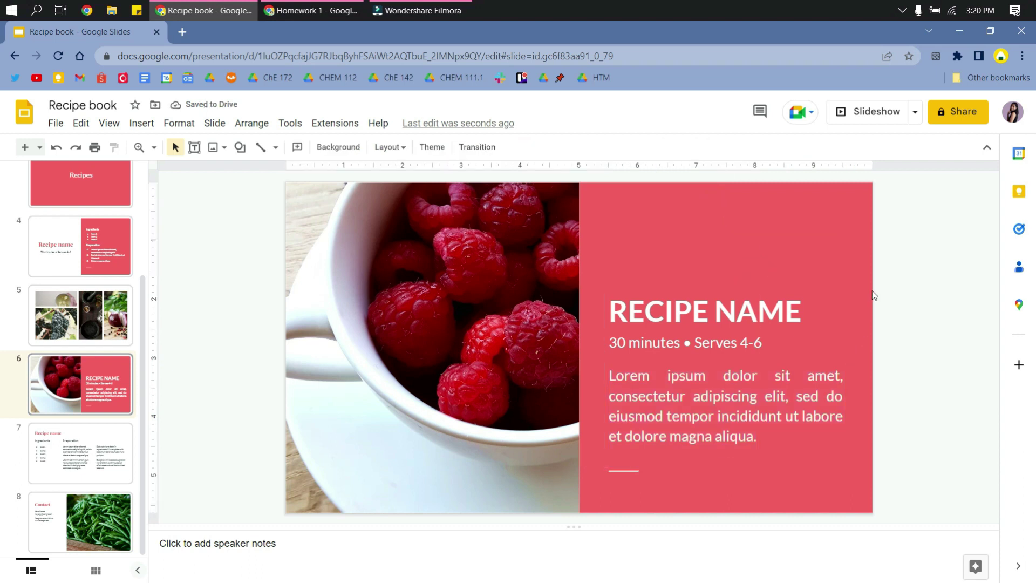
click(760, 337)
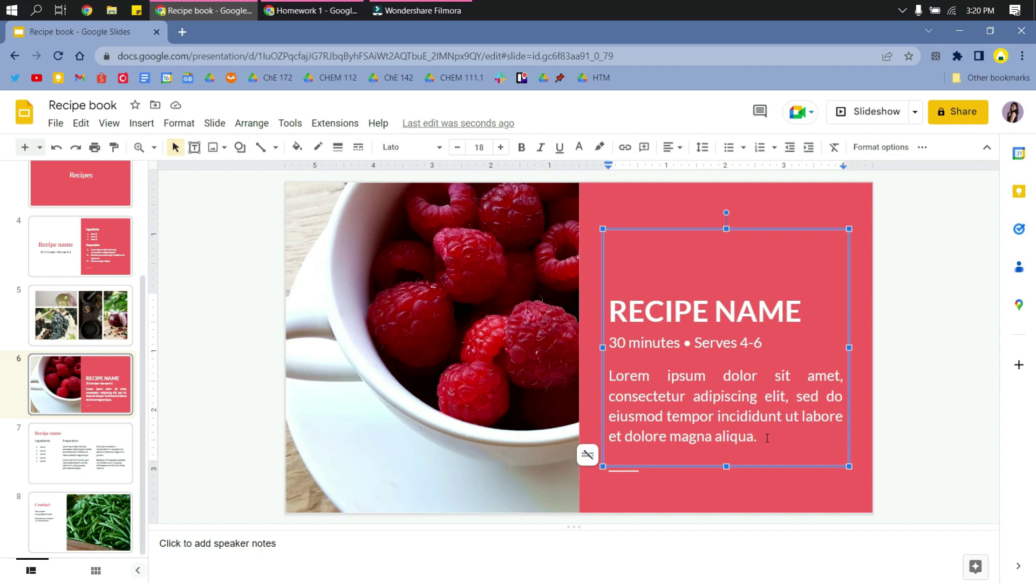
Make the body text a numbered list split into two items at 'Sed do eiusmod'.
drag(766, 437, 608, 376)
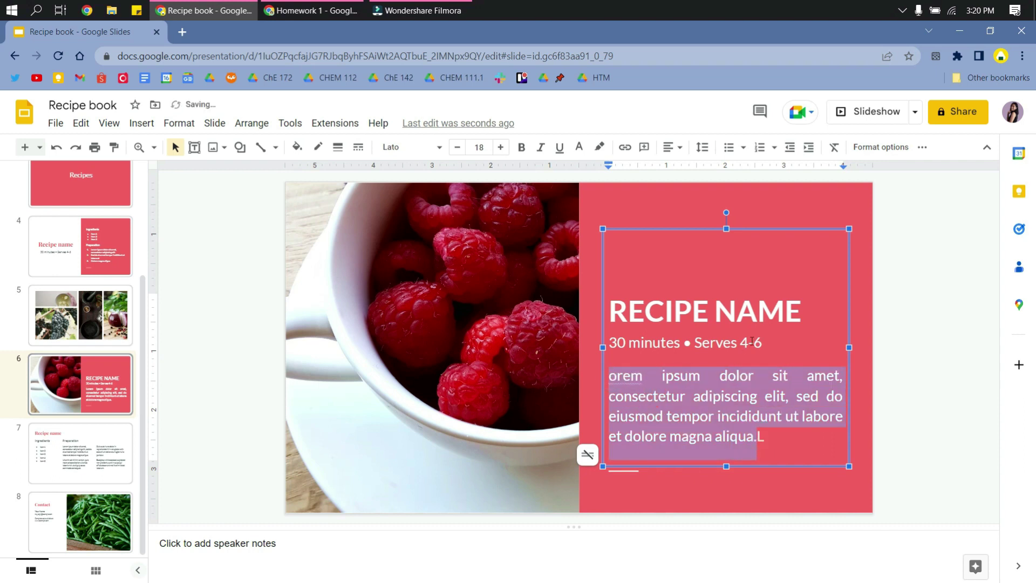
key(ctrl+z)
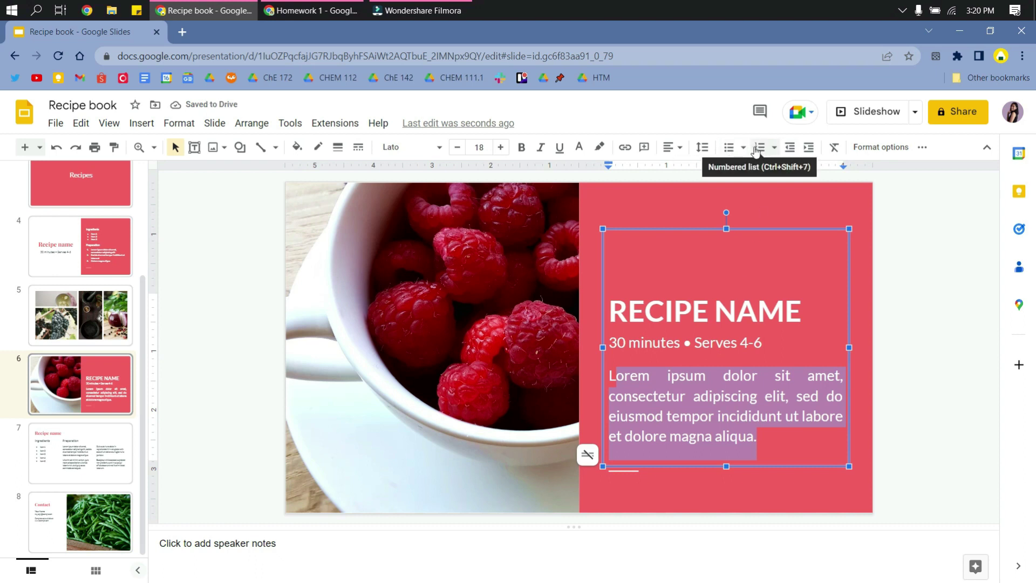
click(757, 149)
click(744, 435)
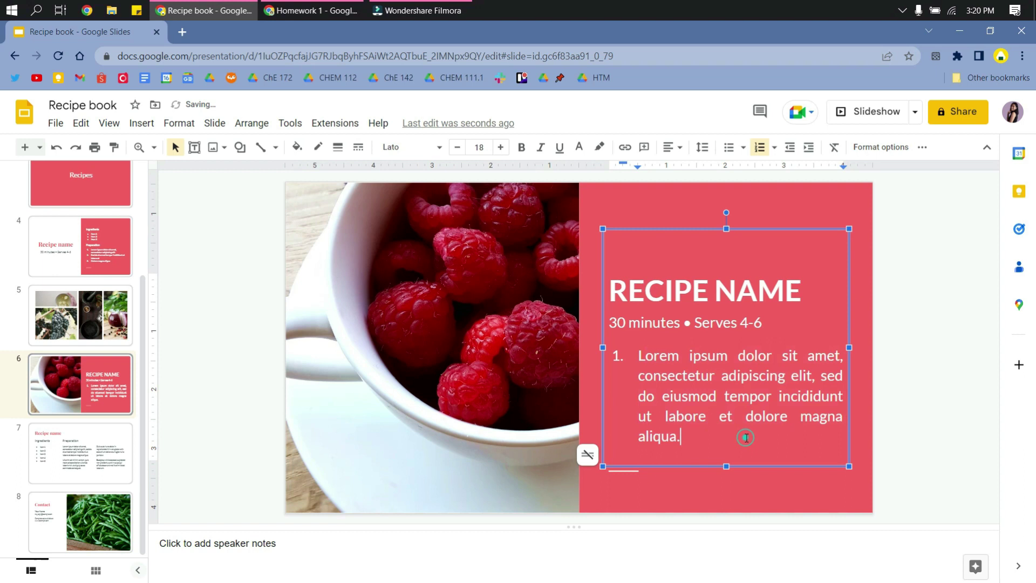
click(822, 375)
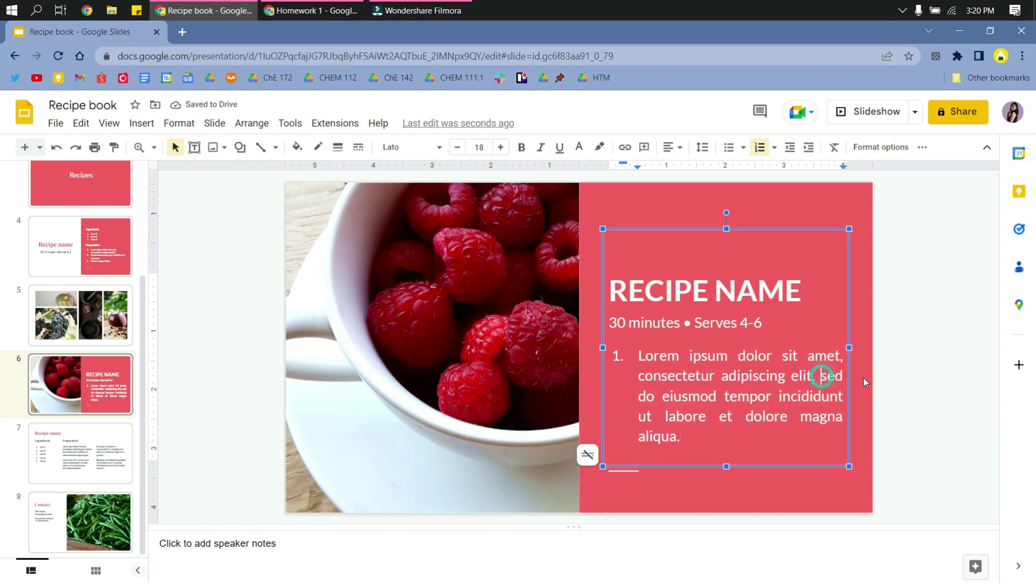
key(BackSpace)
key(BackSpace)
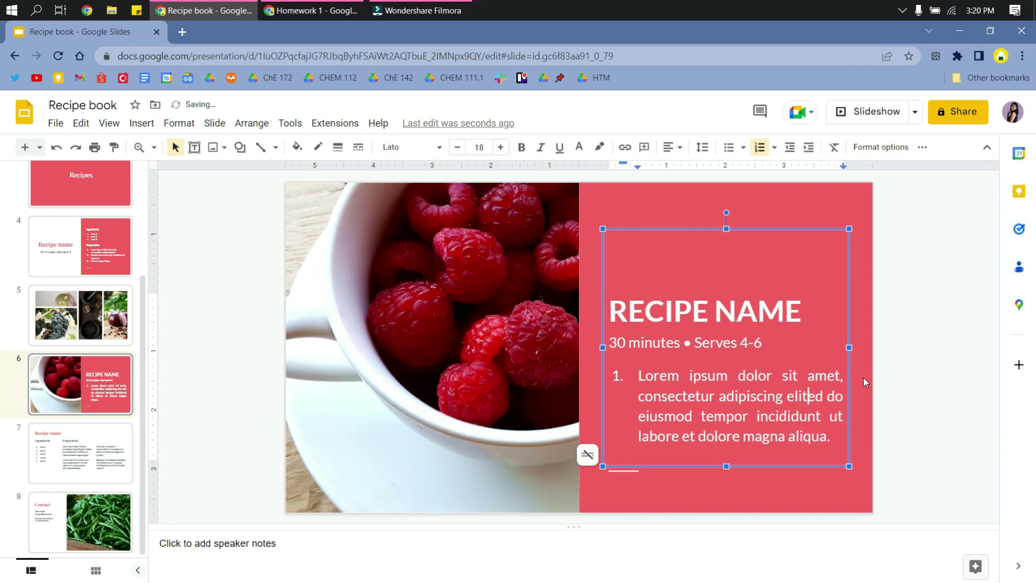
text(. S)
key(Left)
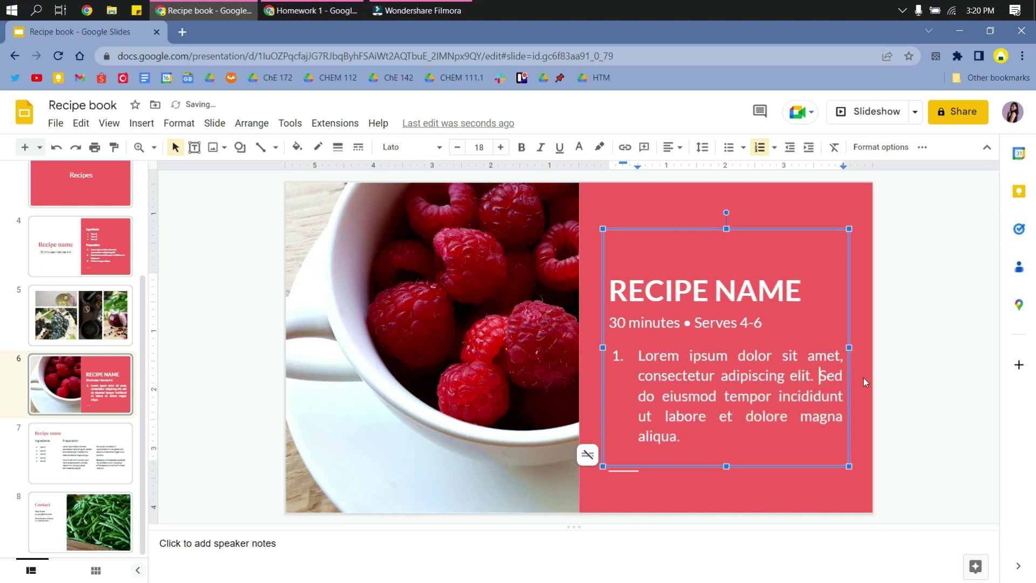
key(Return)
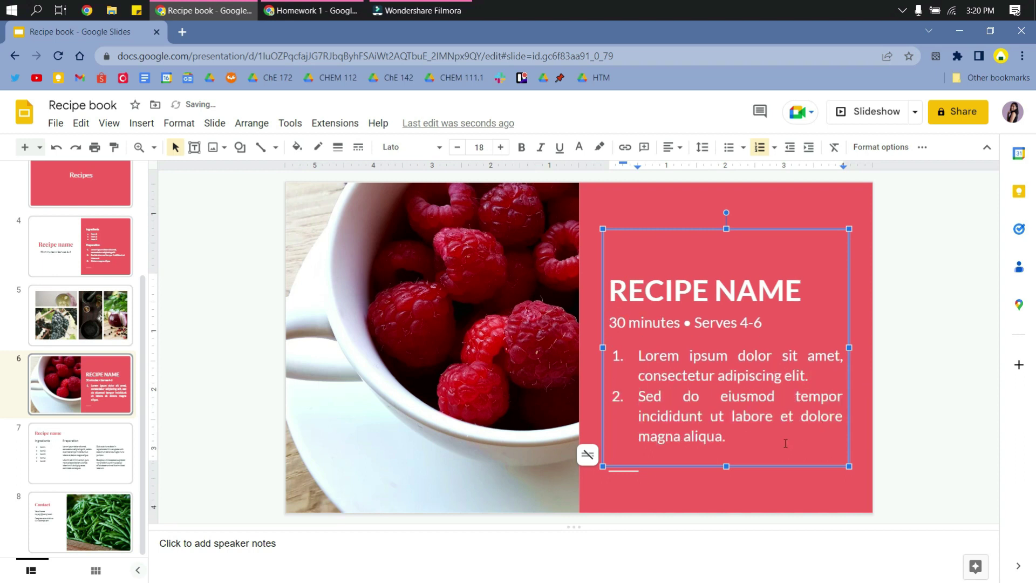
Add a bullet to the '30 minutes • Serves 4-6' subtitle line.
drag(766, 328, 610, 326)
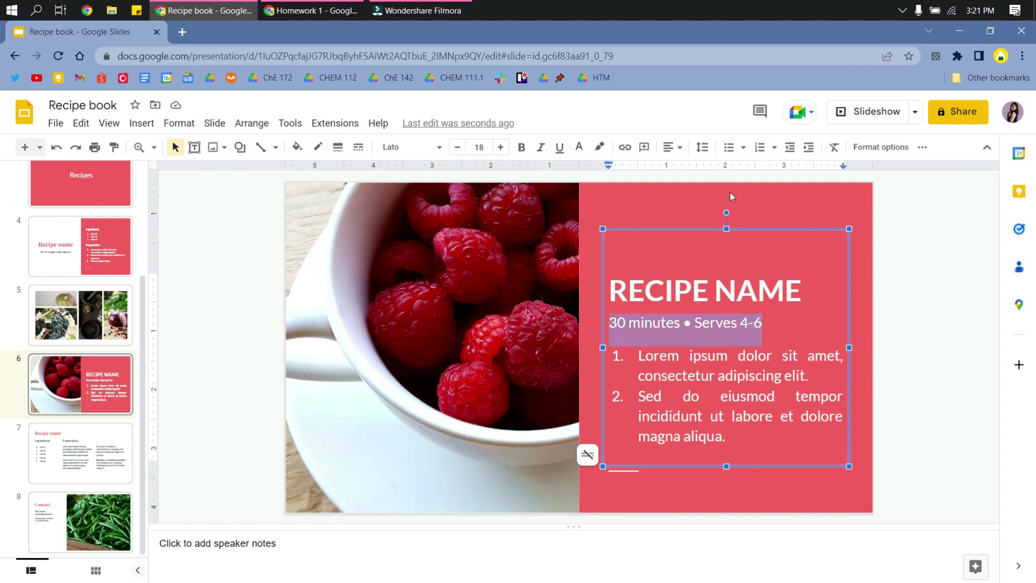
click(728, 146)
click(745, 306)
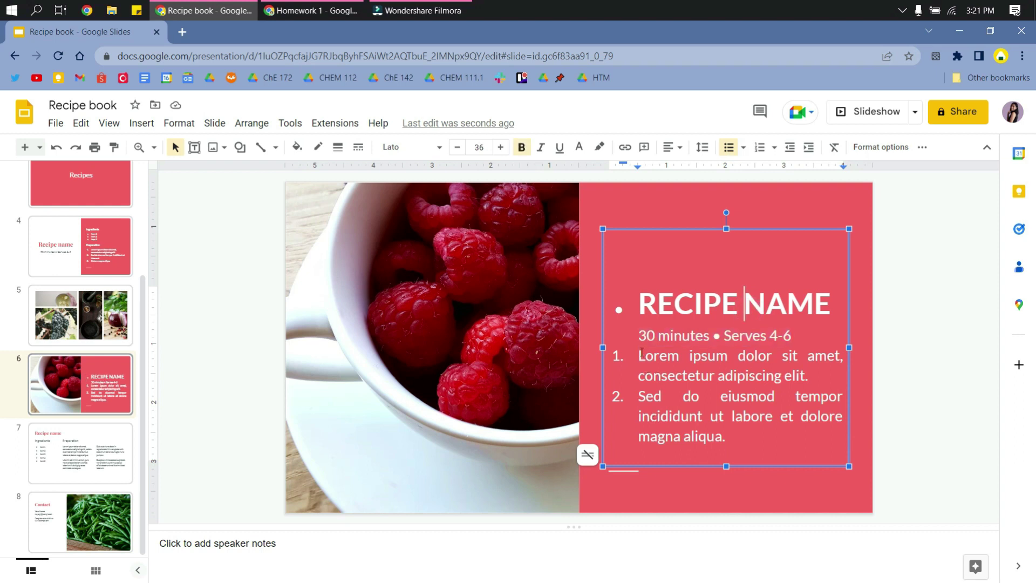
Remove the title's bullet and the numbering from the Lorem and Sed paragraphs.
click(634, 275)
key(BackSpace)
click(654, 357)
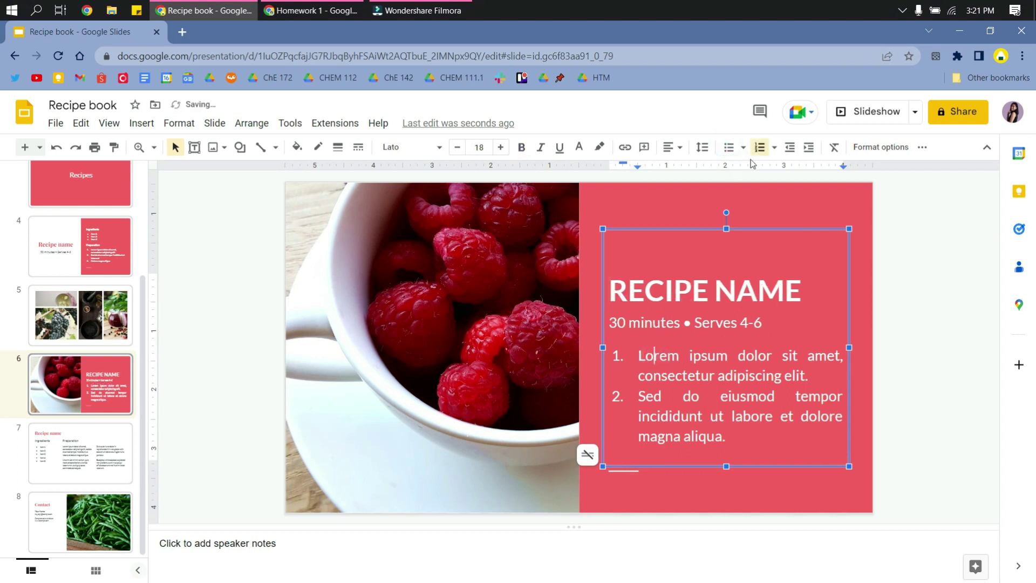
click(761, 146)
click(703, 416)
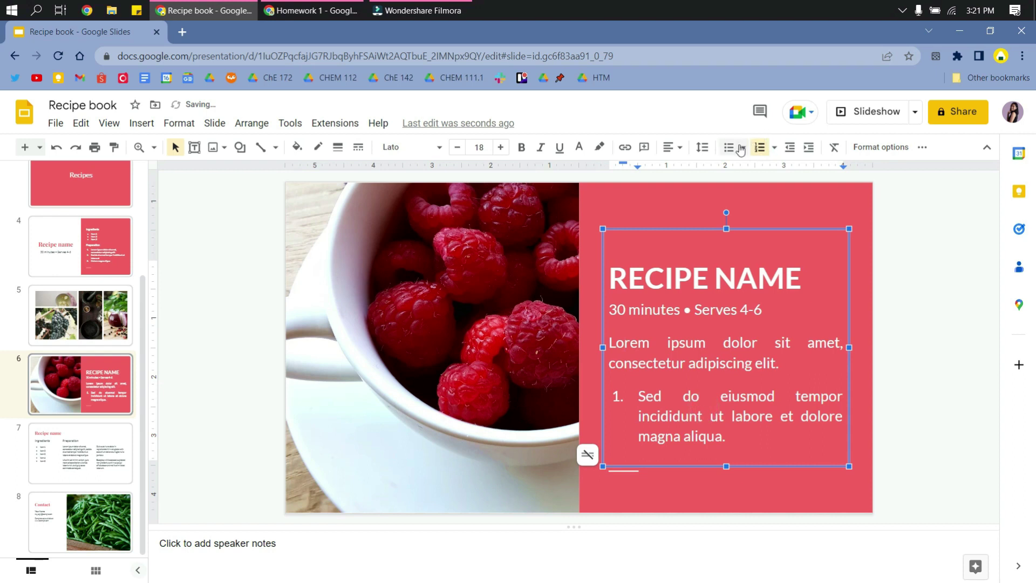
click(760, 147)
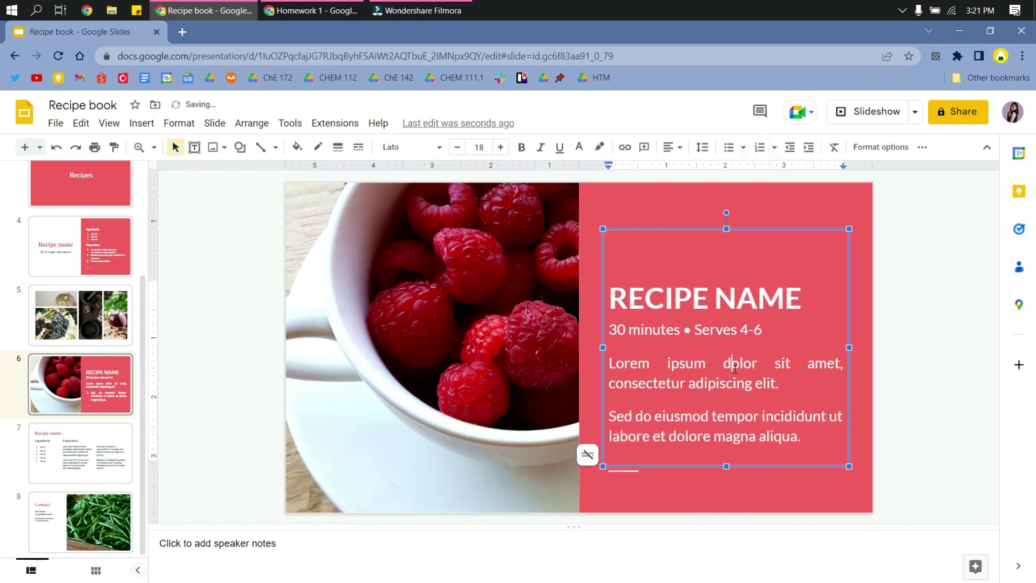
Indent the Lorem paragraph twice, then return it flush left.
click(794, 378)
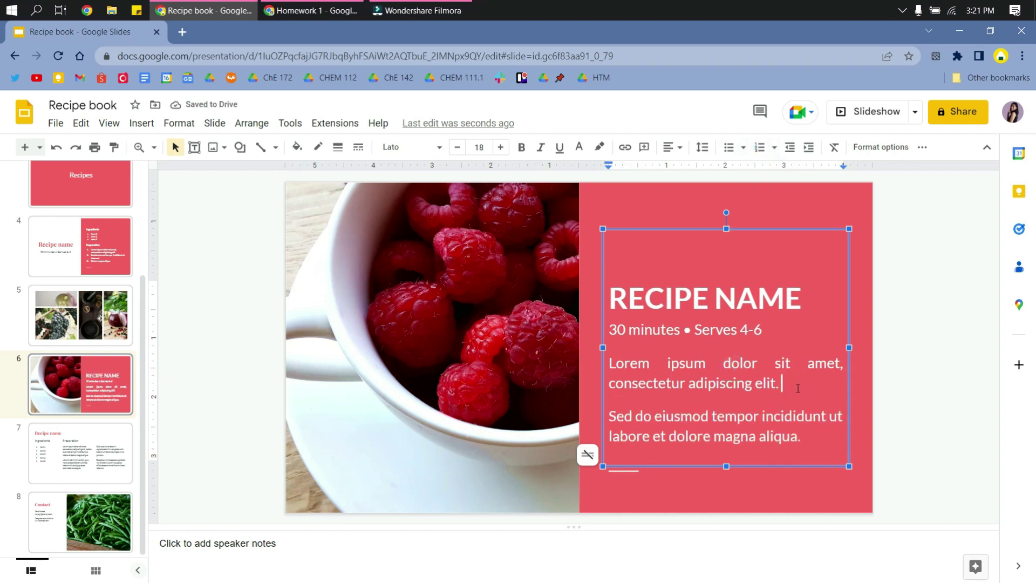
click(811, 156)
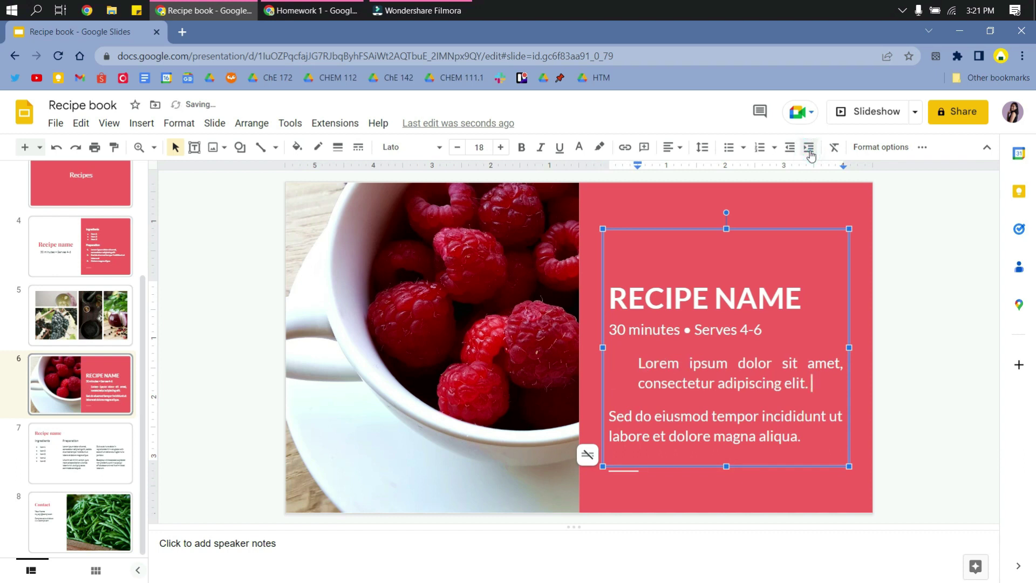
click(810, 153)
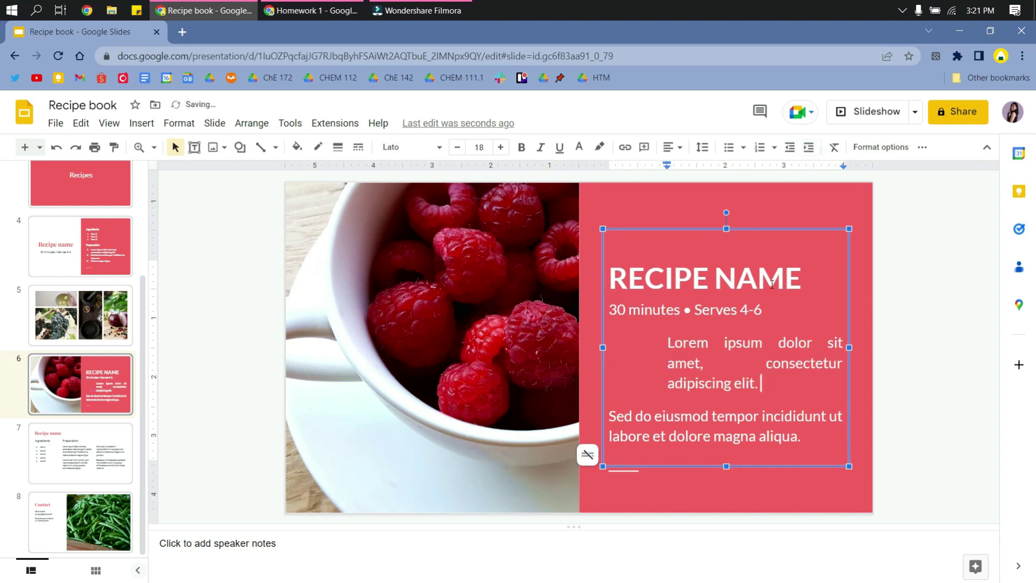
click(796, 153)
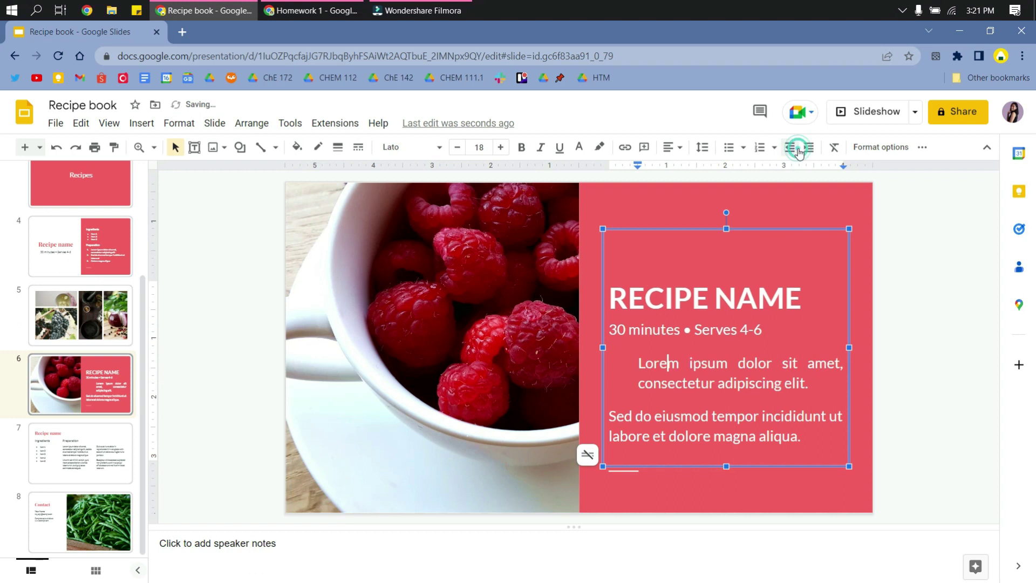
click(798, 152)
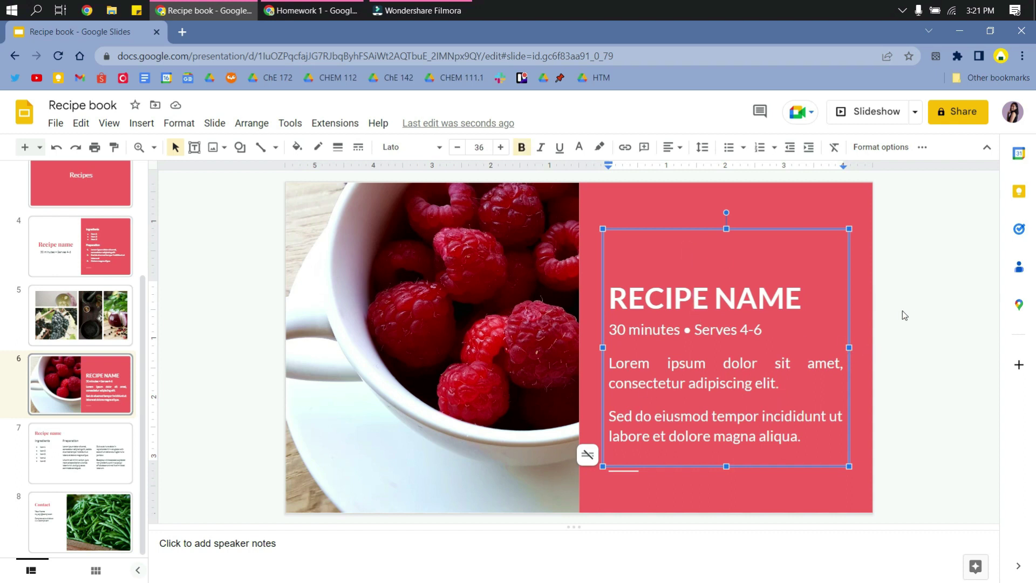
click(862, 315)
click(764, 317)
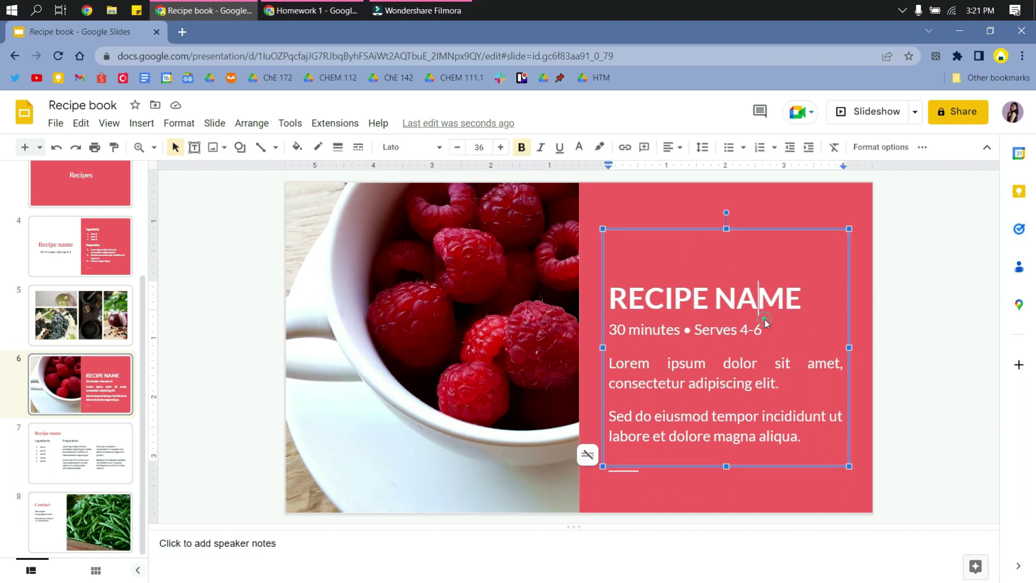
Try filling the recipe text box light grey, then light pink.
click(297, 146)
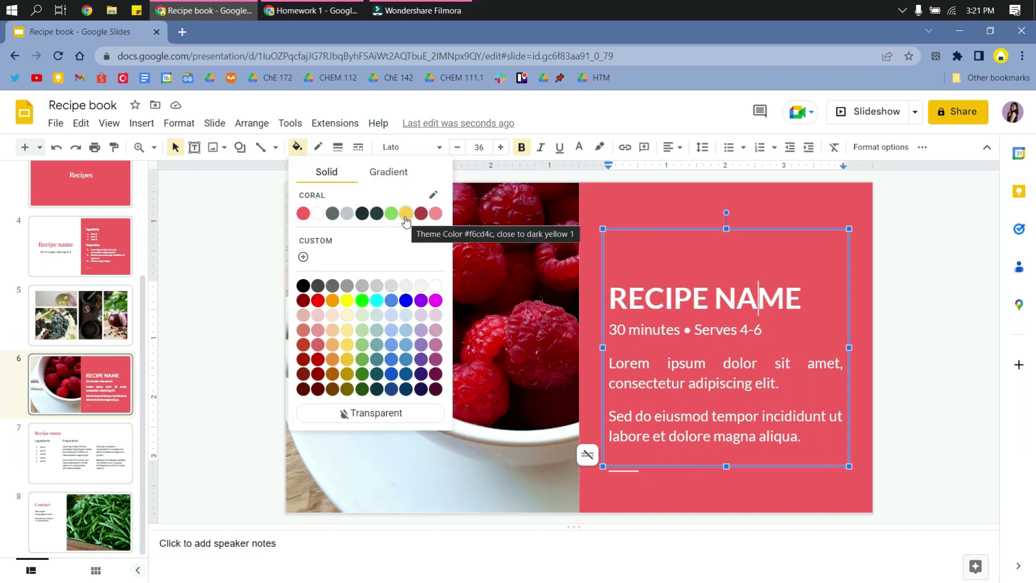
click(347, 213)
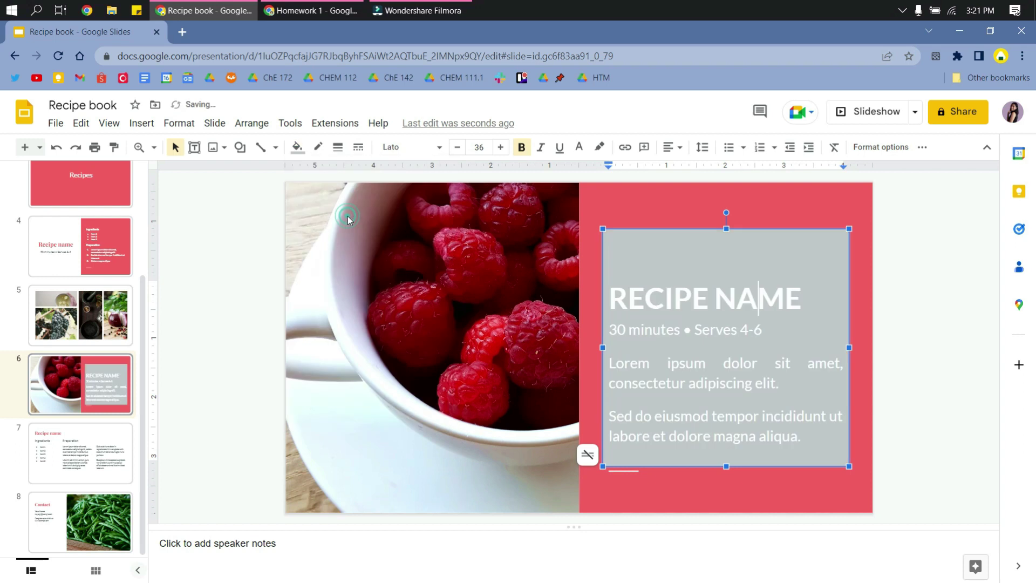
click(662, 278)
click(298, 146)
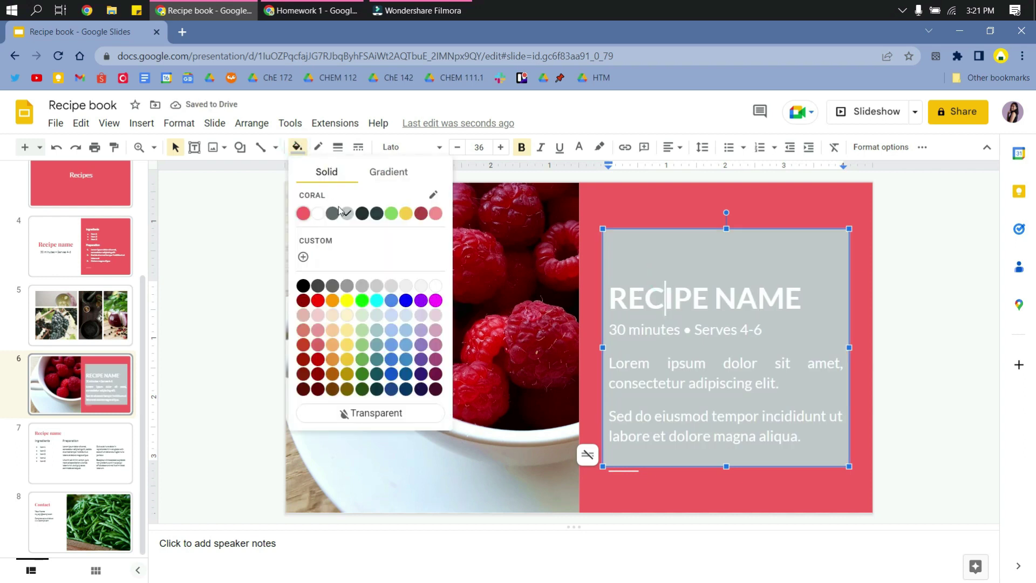
click(434, 214)
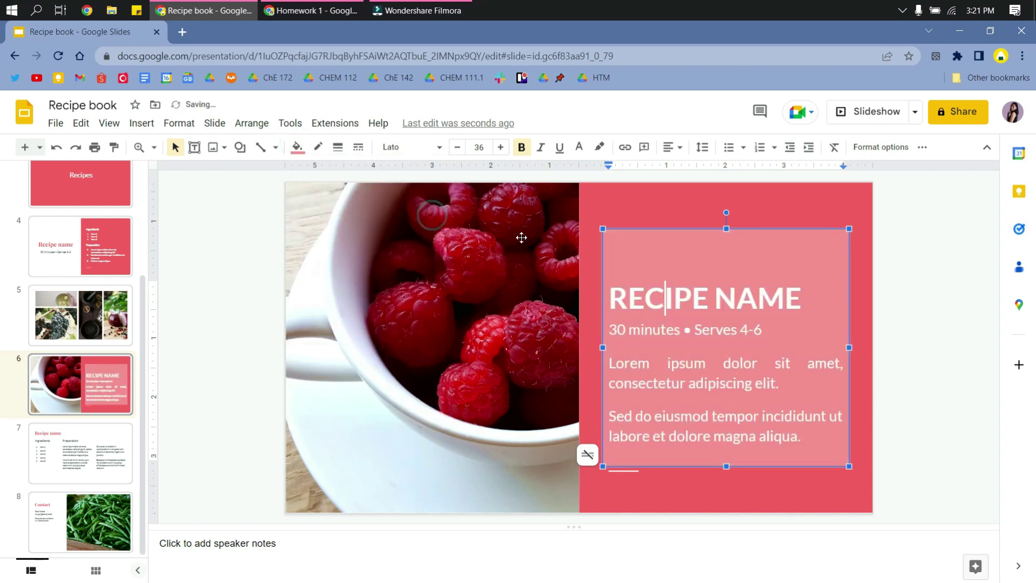
click(656, 197)
Give the recipe text box a dark red border of 4px weight.
click(679, 274)
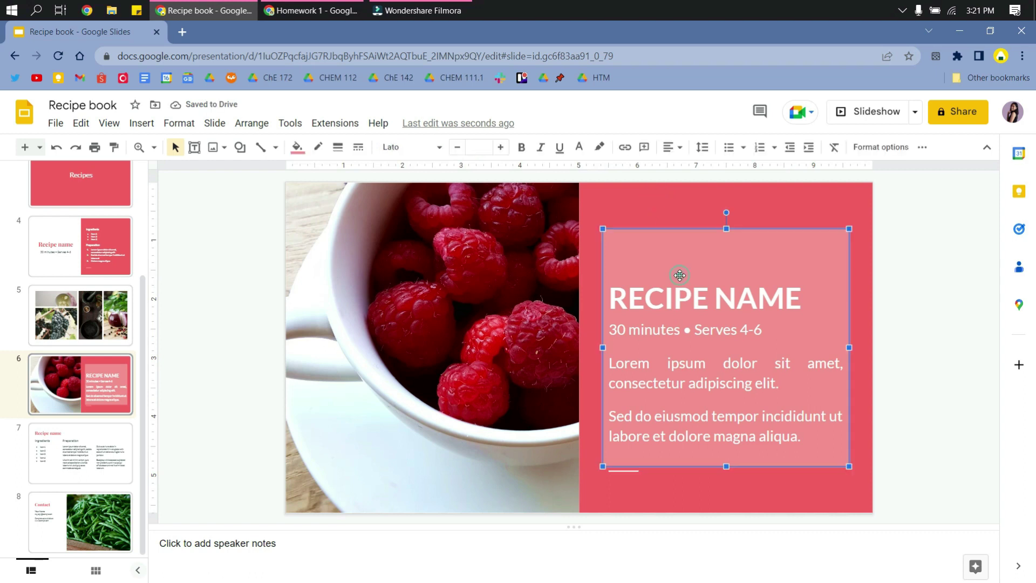
click(296, 147)
click(318, 146)
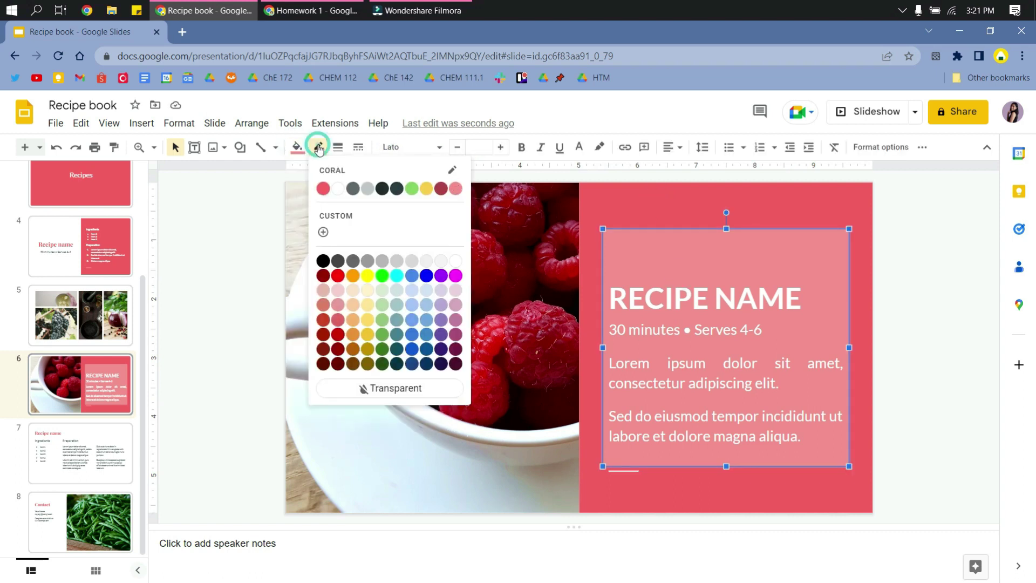
click(440, 188)
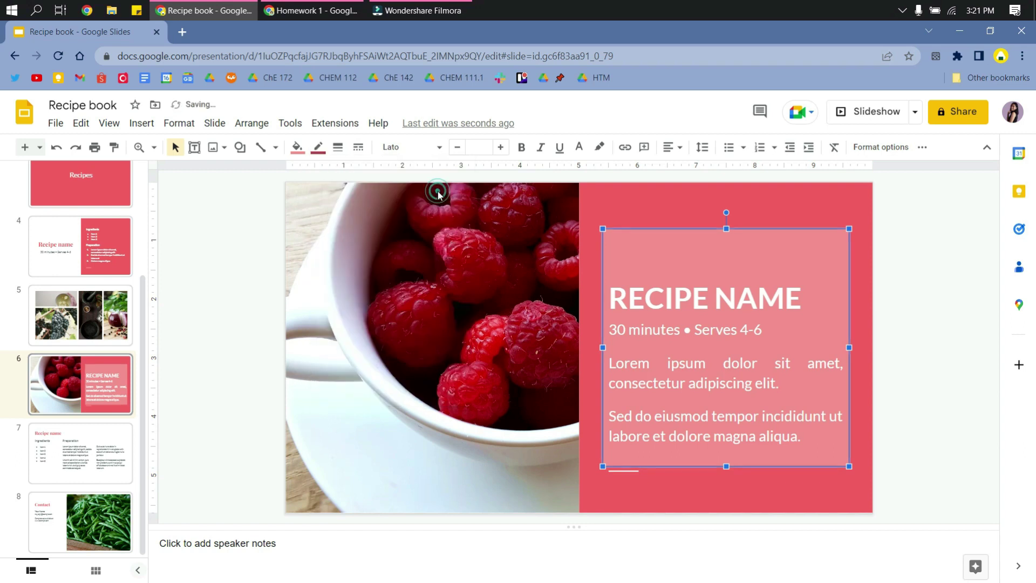
click(610, 209)
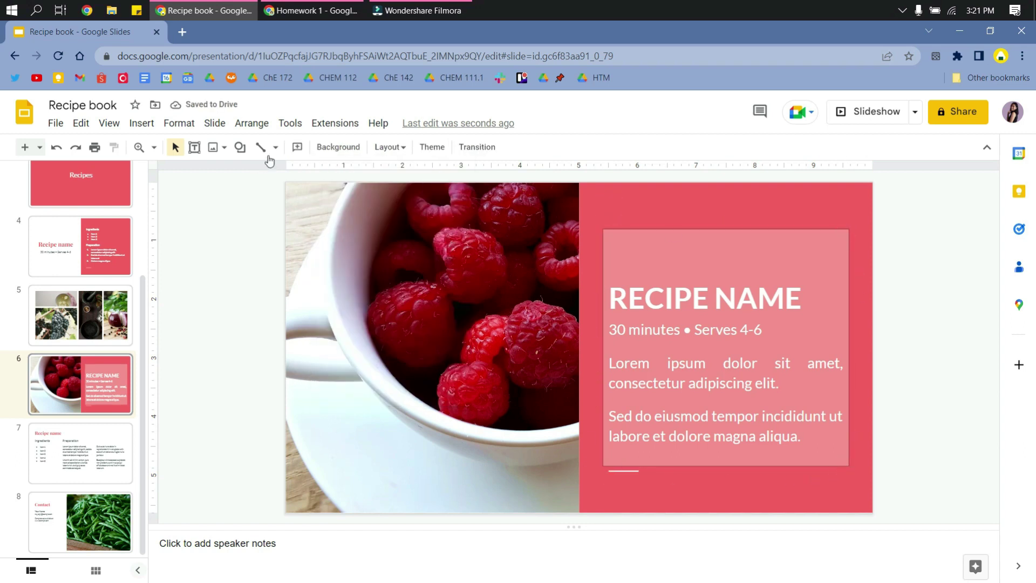
click(680, 275)
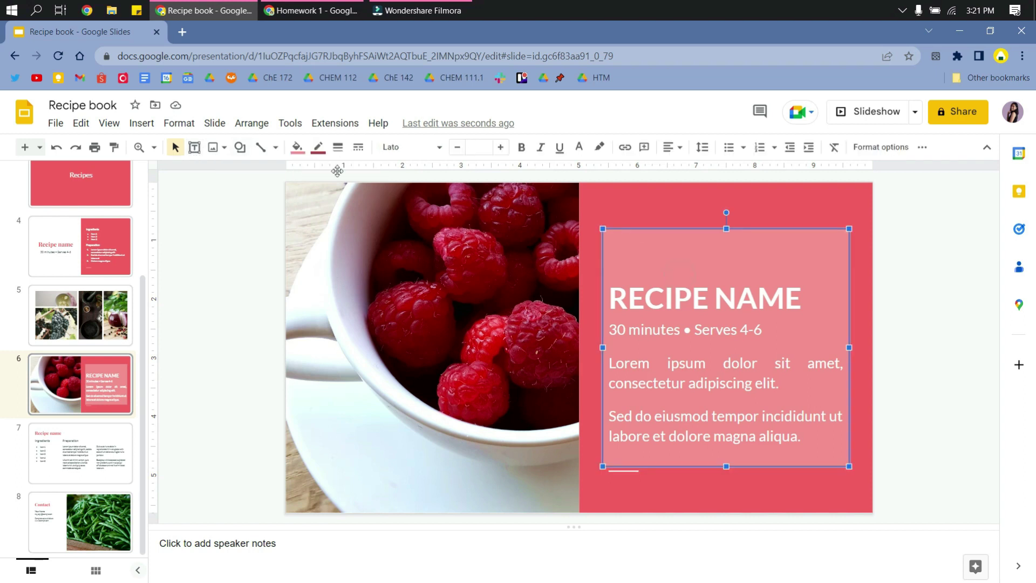
click(338, 147)
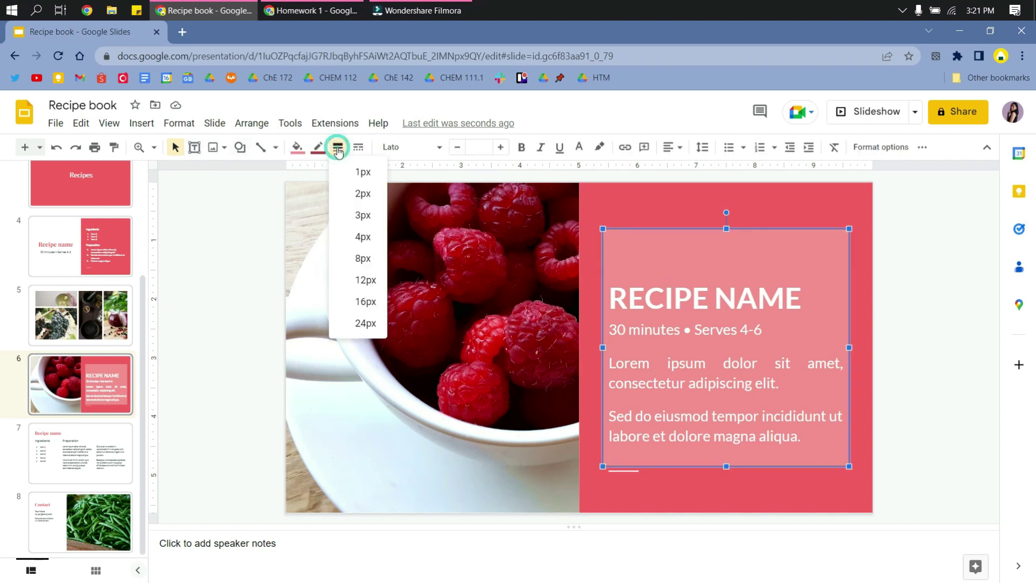
click(362, 238)
click(604, 235)
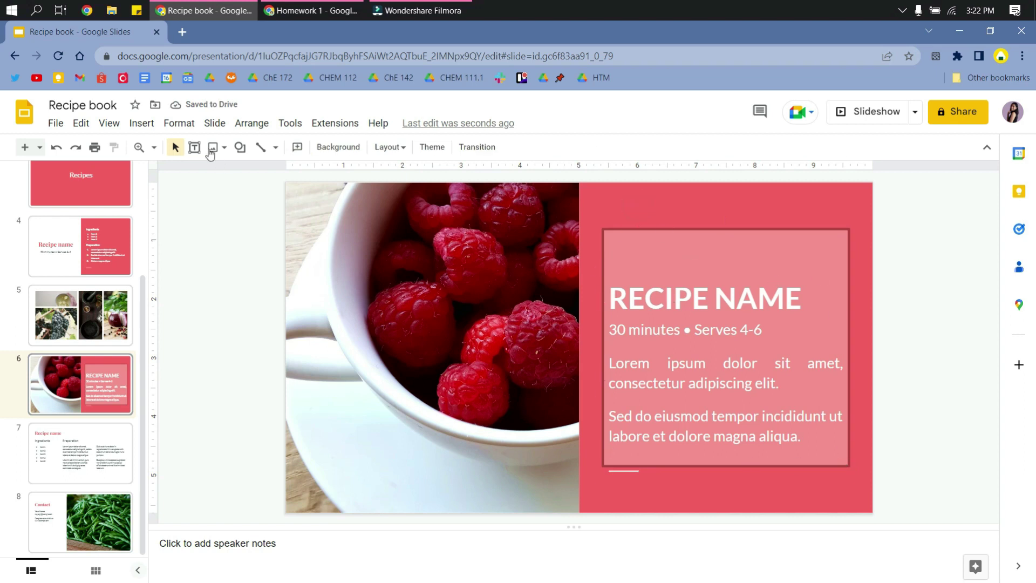
Change the text box border to a dash-dot line.
click(709, 258)
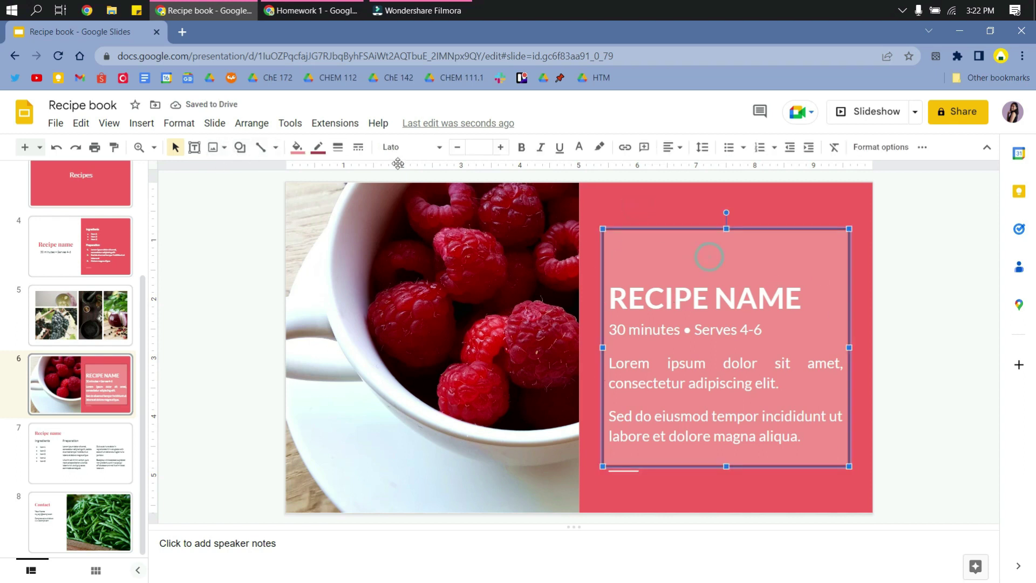
click(360, 152)
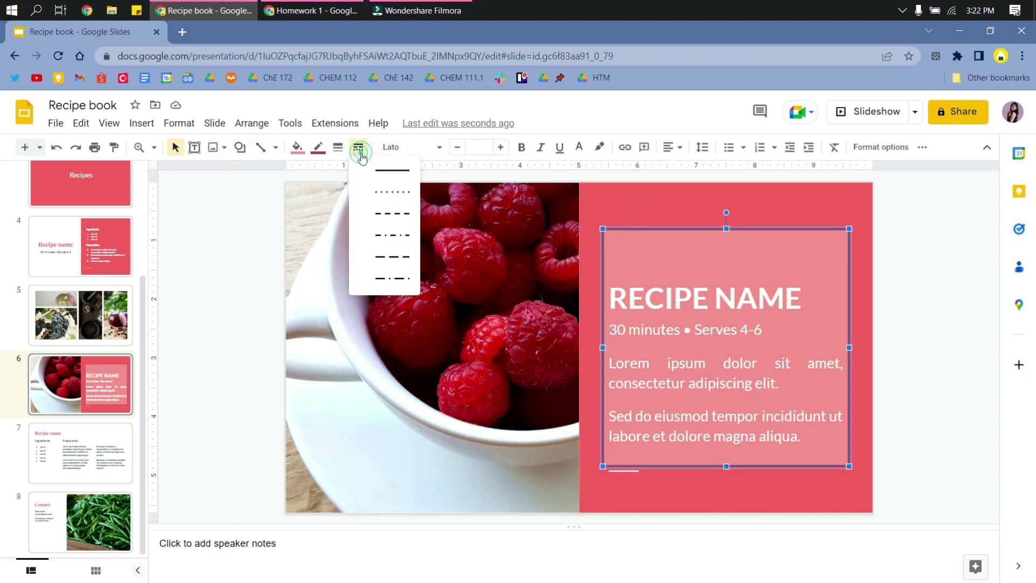
click(393, 279)
click(615, 210)
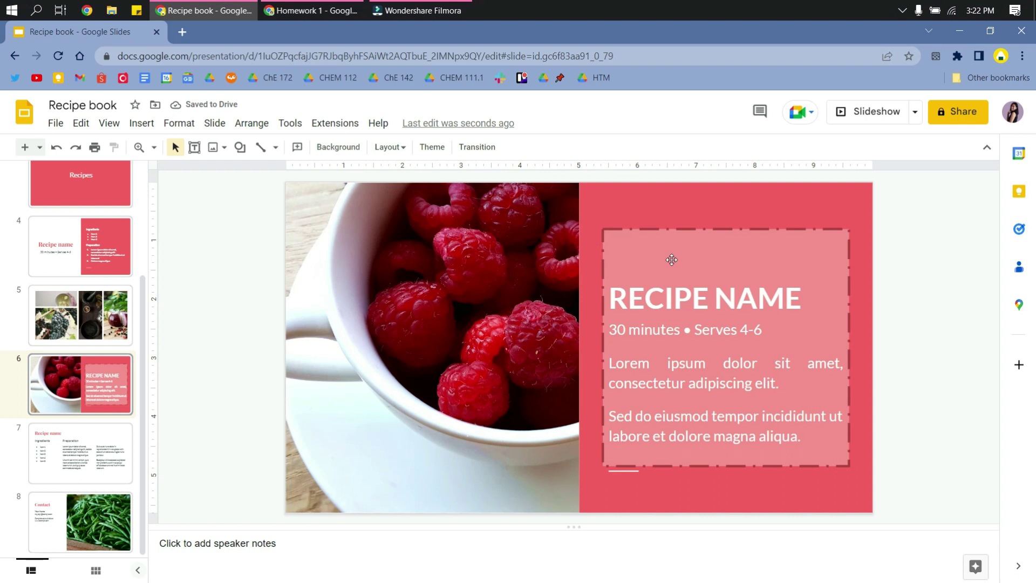
click(671, 260)
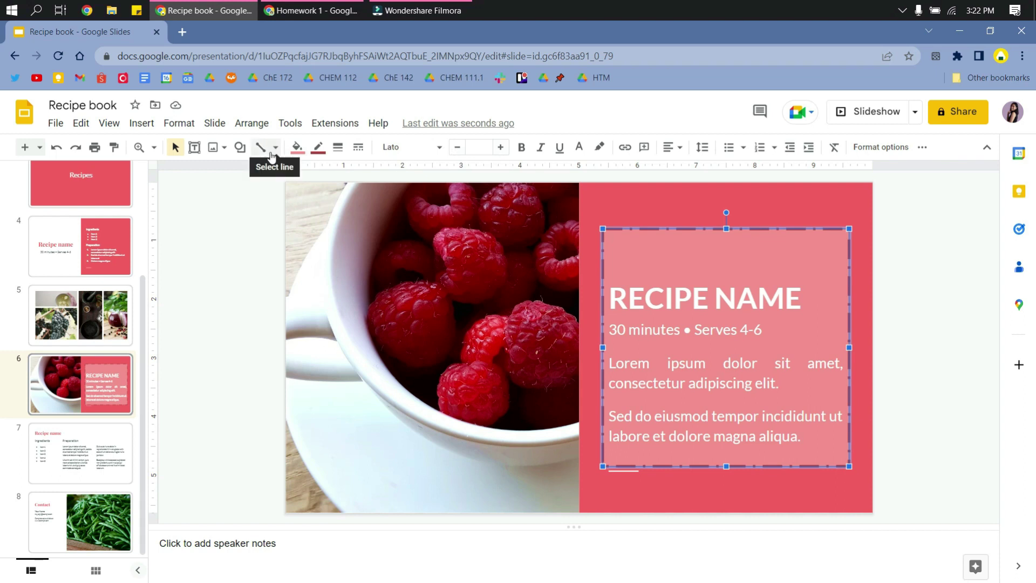
On slide 3, change the word Recipes from Lato to the Abril Fatface font.
click(662, 218)
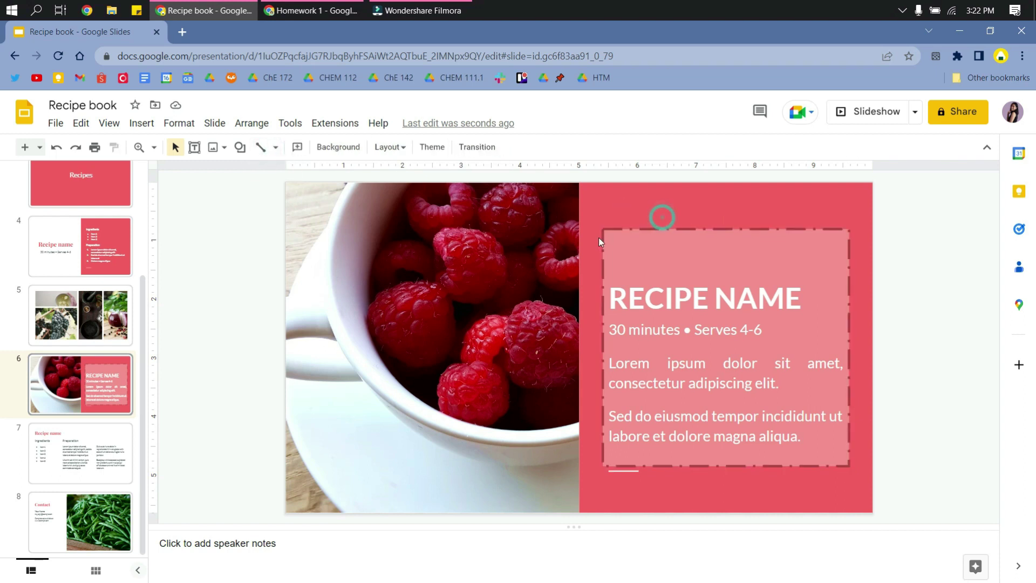
scroll(108, 346, up, 3)
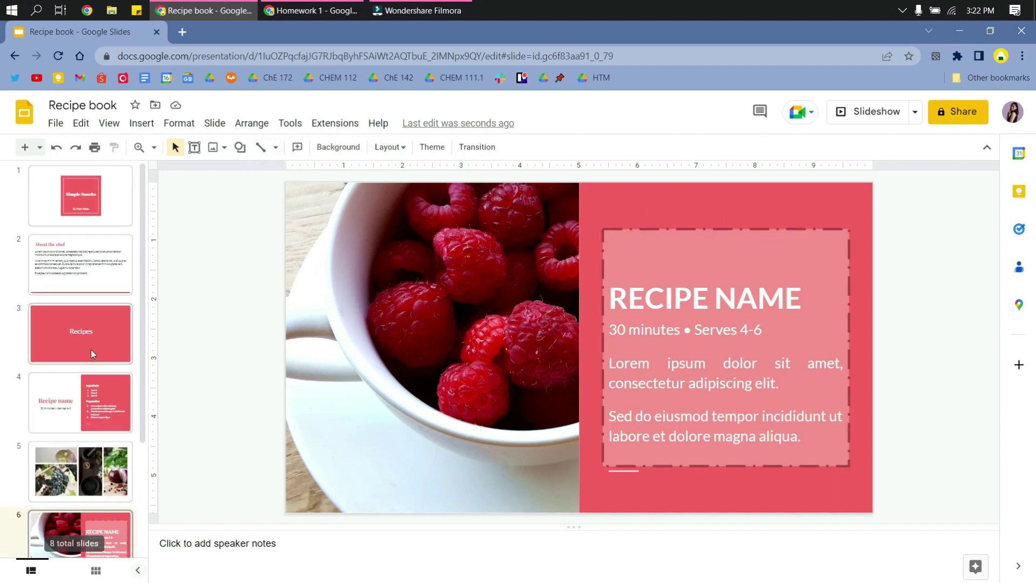
click(90, 334)
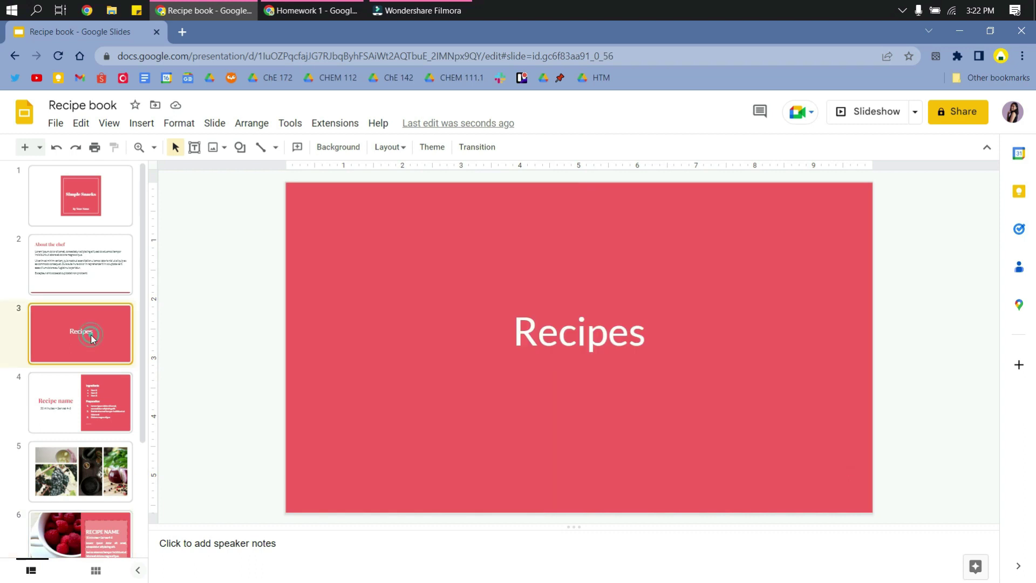
click(556, 336)
click(521, 469)
drag(646, 334, 498, 324)
click(439, 147)
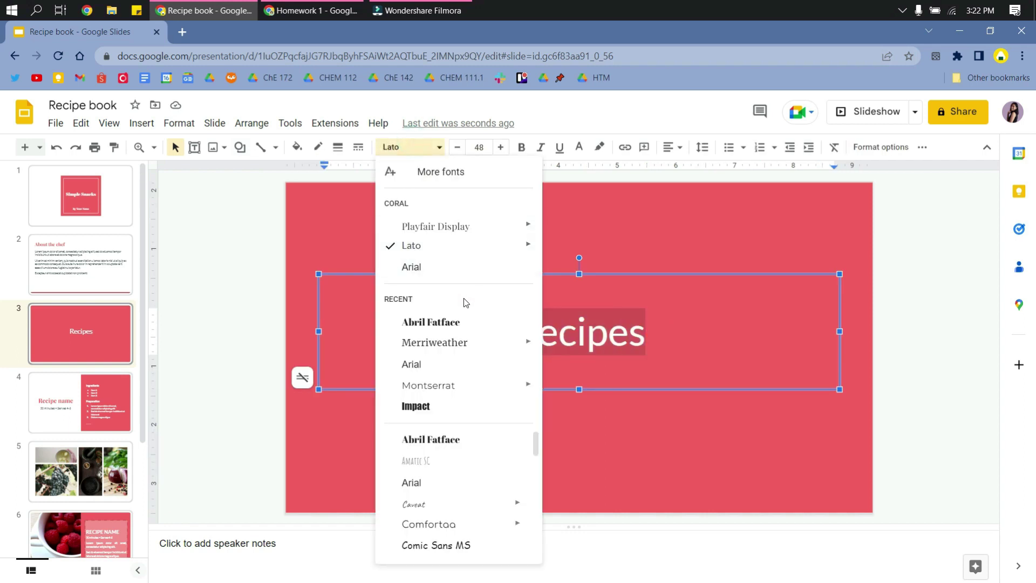
click(456, 322)
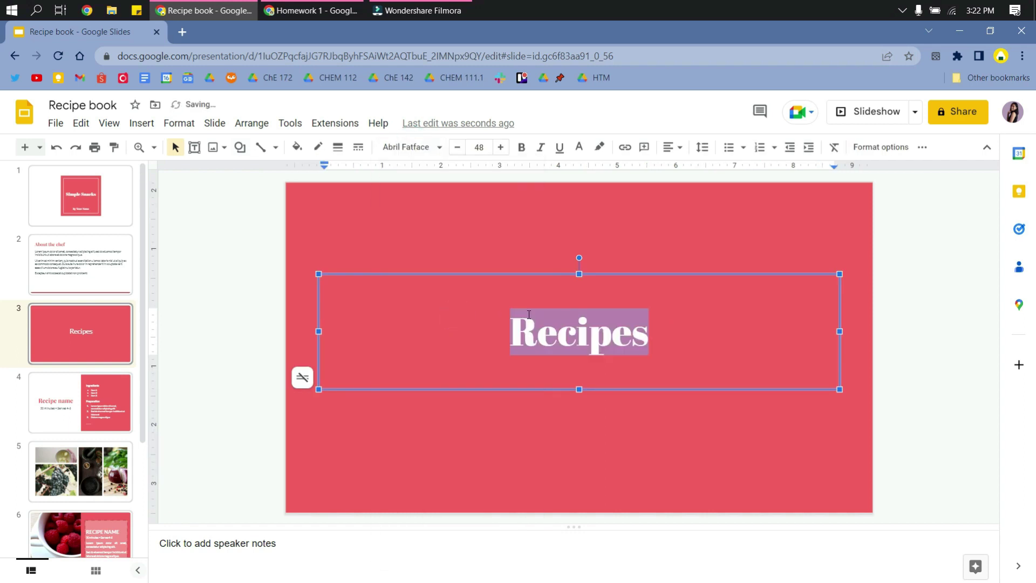
click(533, 468)
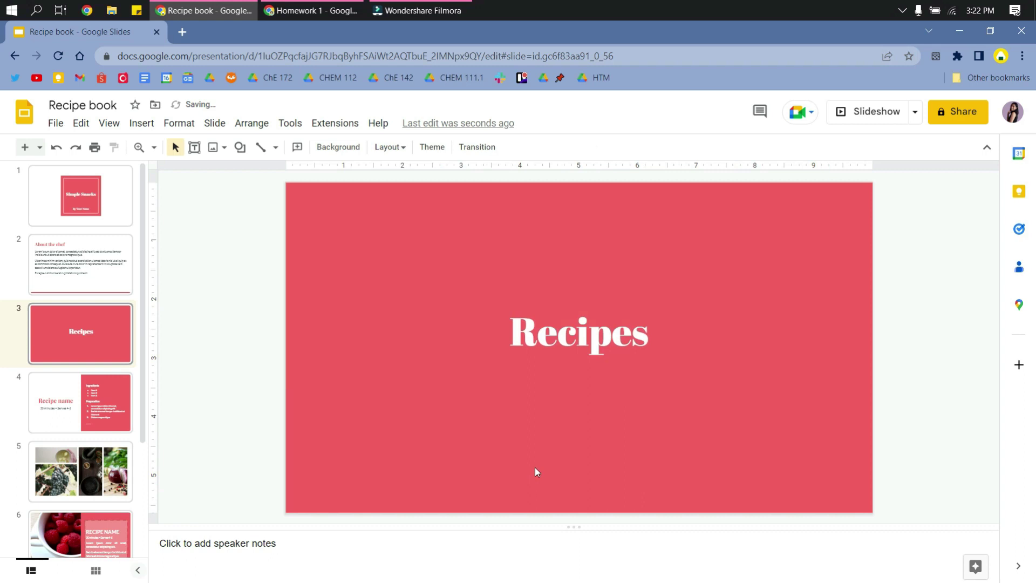
Add a white, centre-aligned 'Heirloom recipes from the 1920s.' text box under the Recipes title.
click(192, 148)
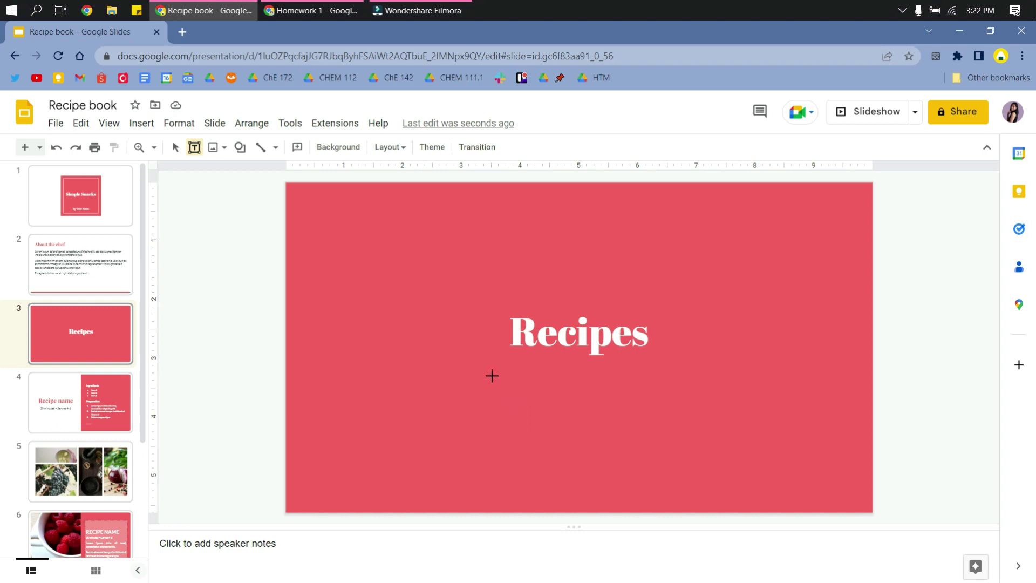
drag(458, 369, 760, 412)
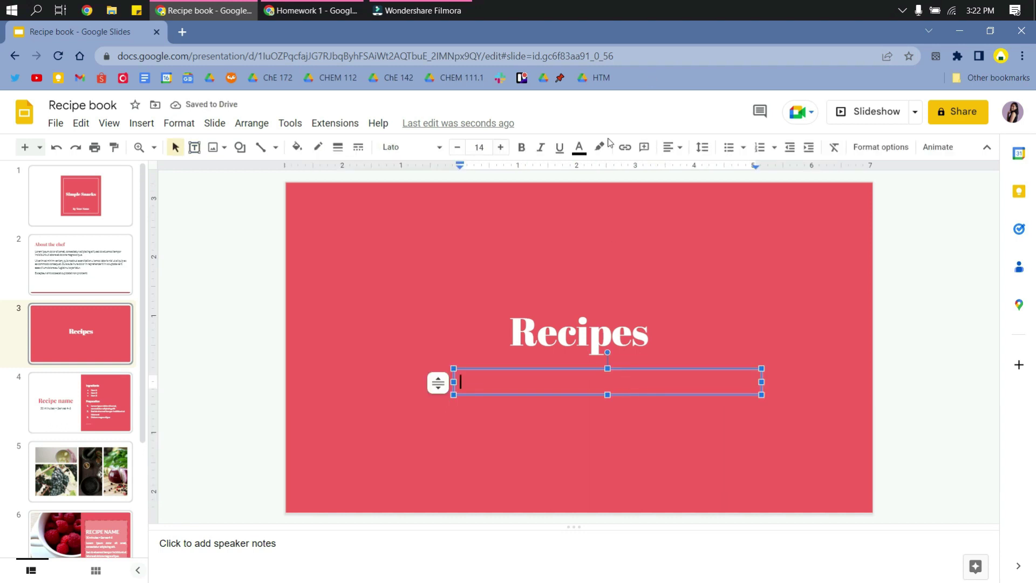
click(579, 147)
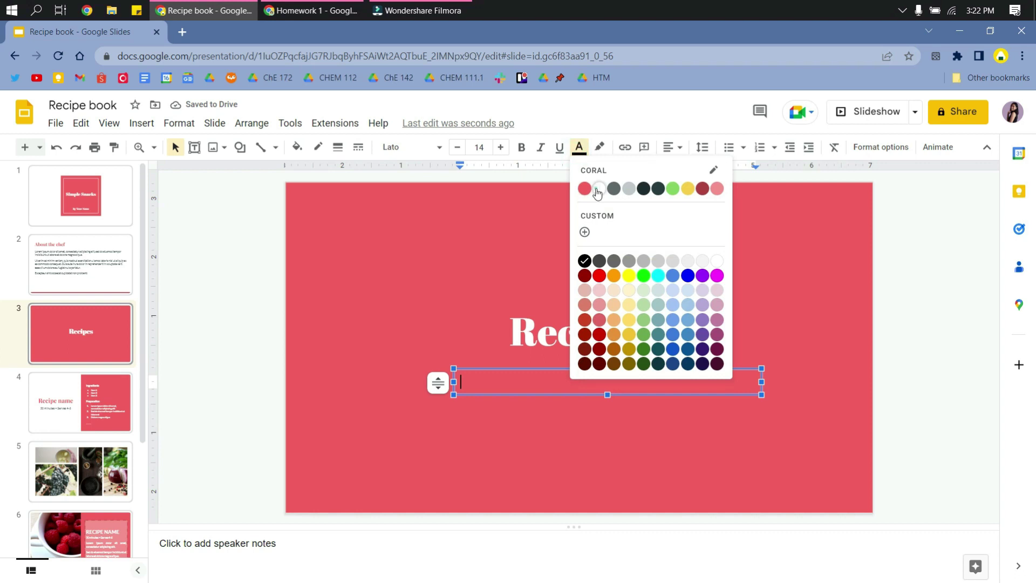
click(598, 189)
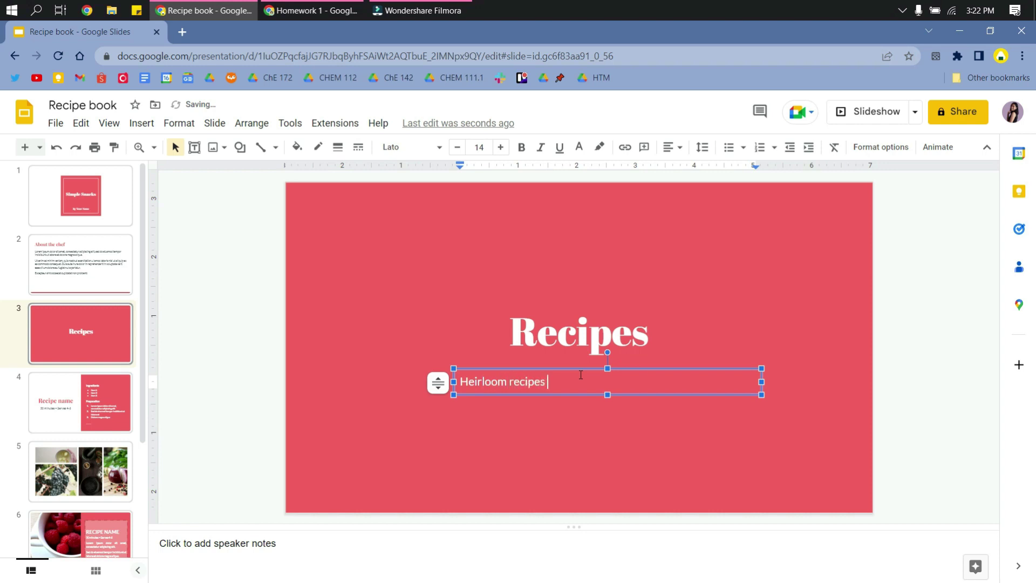
text(m the 1920s.)
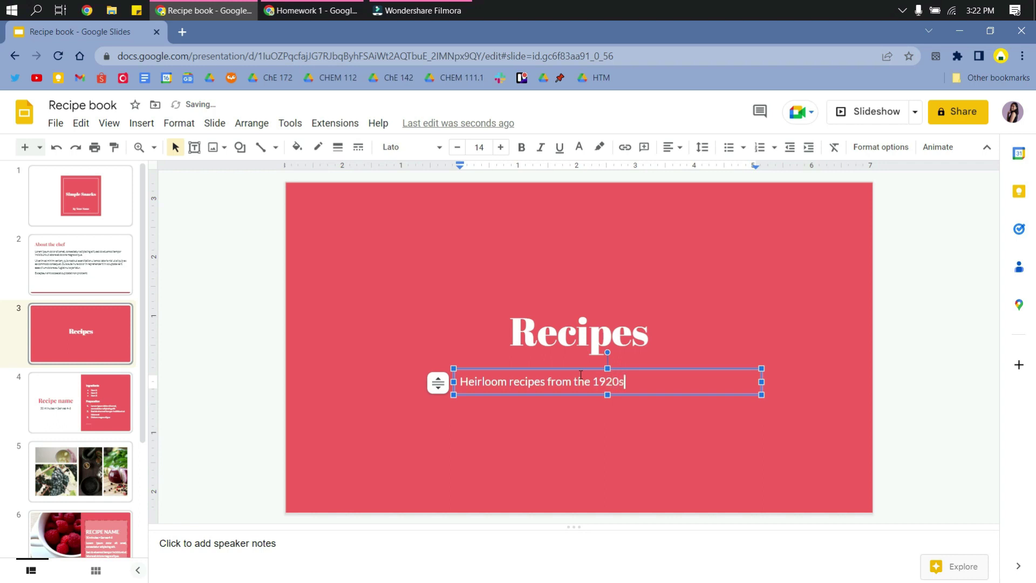
click(669, 147)
click(694, 170)
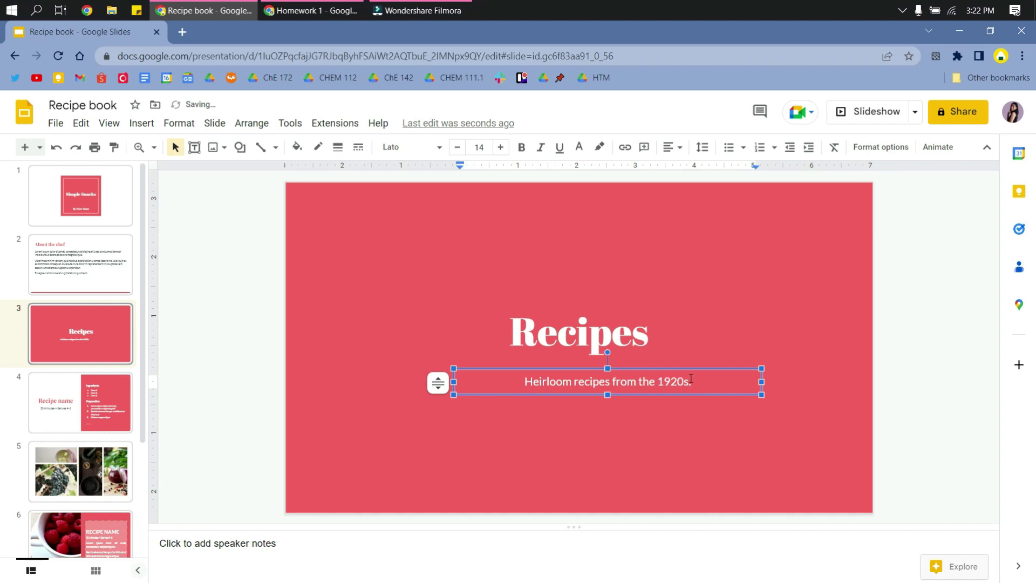
drag(685, 392, 657, 397)
click(663, 430)
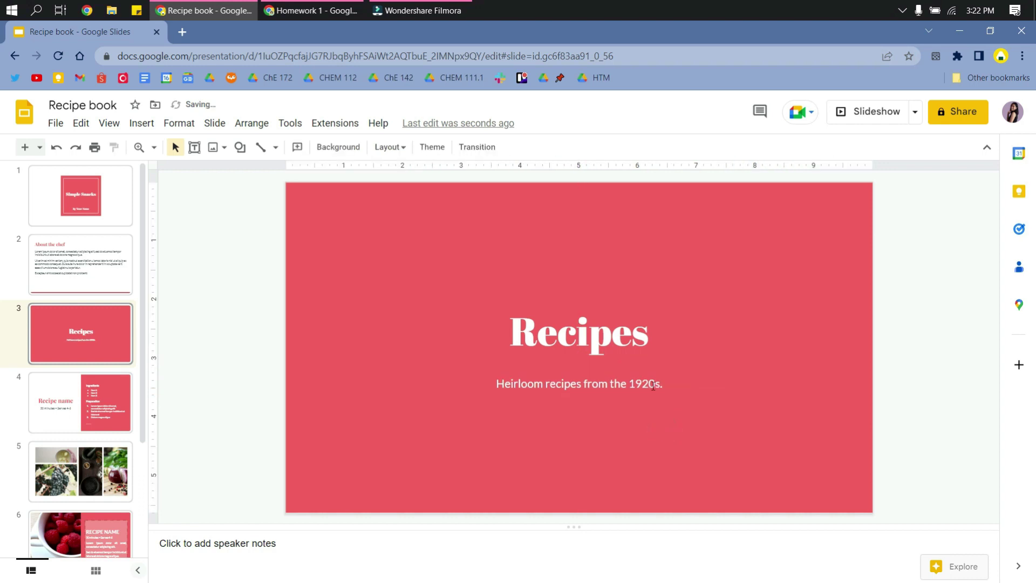
click(641, 385)
click(652, 436)
Upload the purple painting from Pictures, shrink it, and place it above the Recipes title.
click(213, 148)
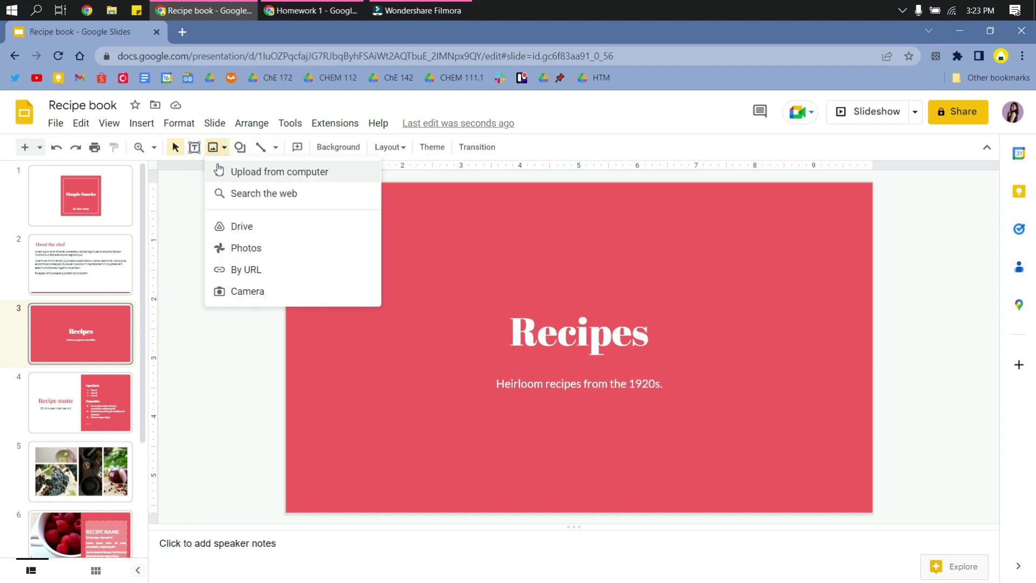
click(219, 170)
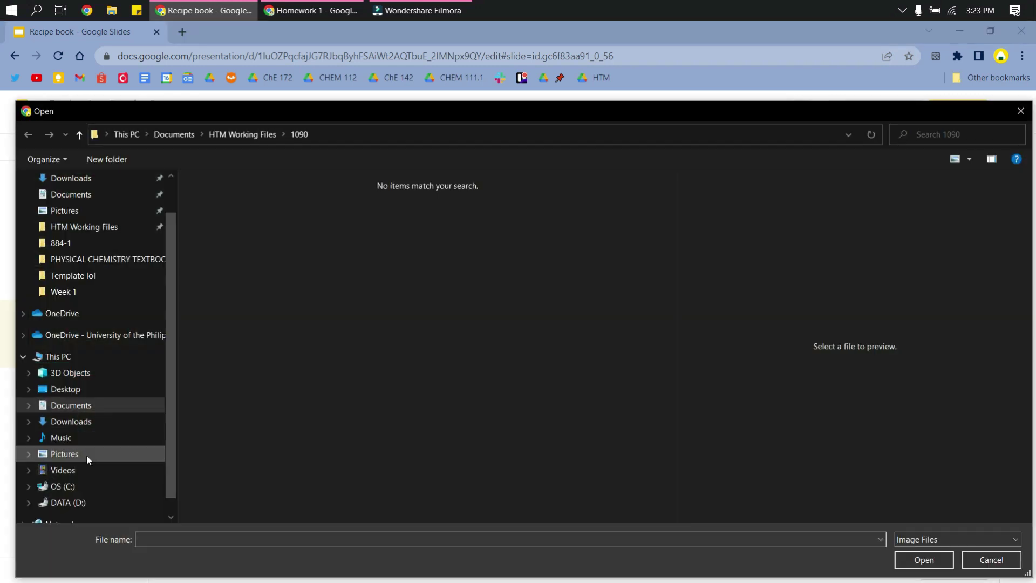
click(88, 458)
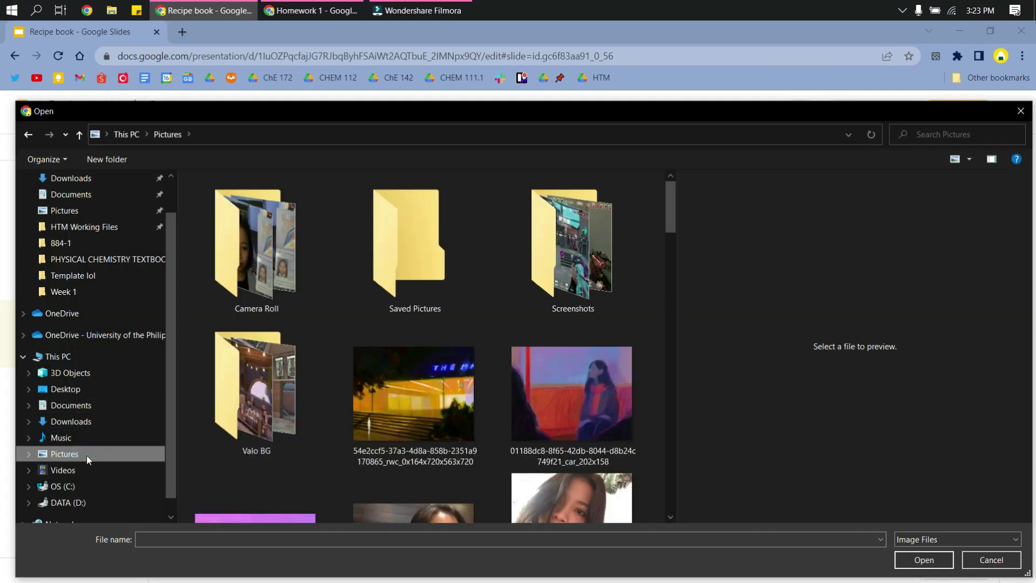
double_click(536, 384)
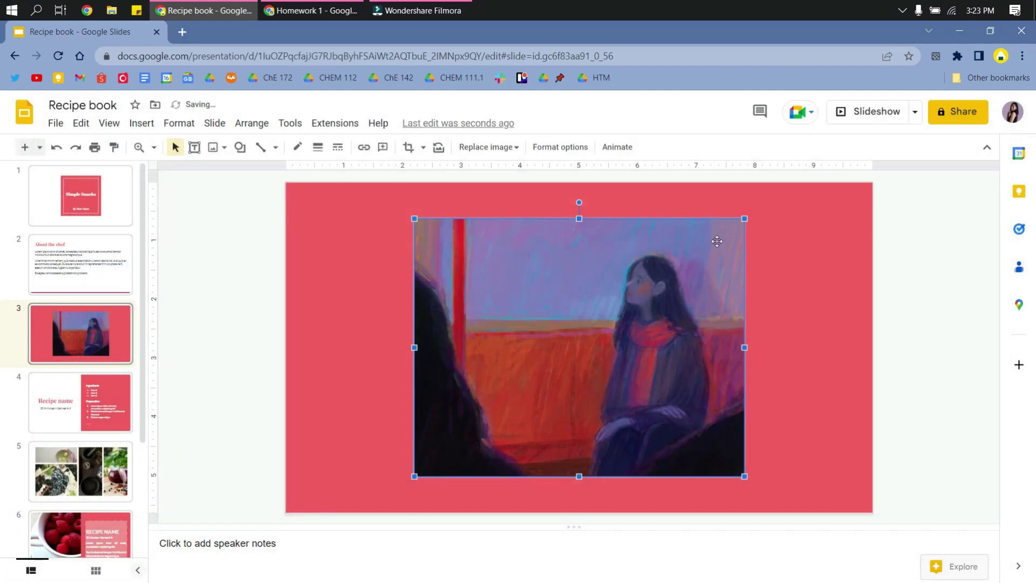
drag(744, 218, 594, 336)
drag(567, 355, 519, 387)
drag(473, 411, 591, 239)
drag(664, 333, 610, 273)
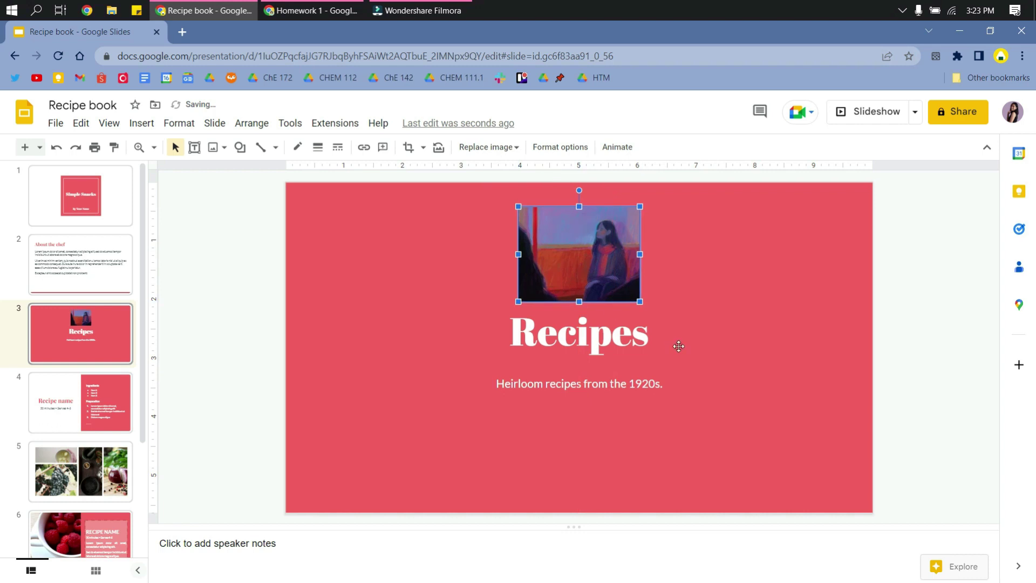
Lower the Recipes title, move the subtitle below it, and nudge the photo down.
click(677, 347)
drag(669, 358, 669, 405)
click(613, 263)
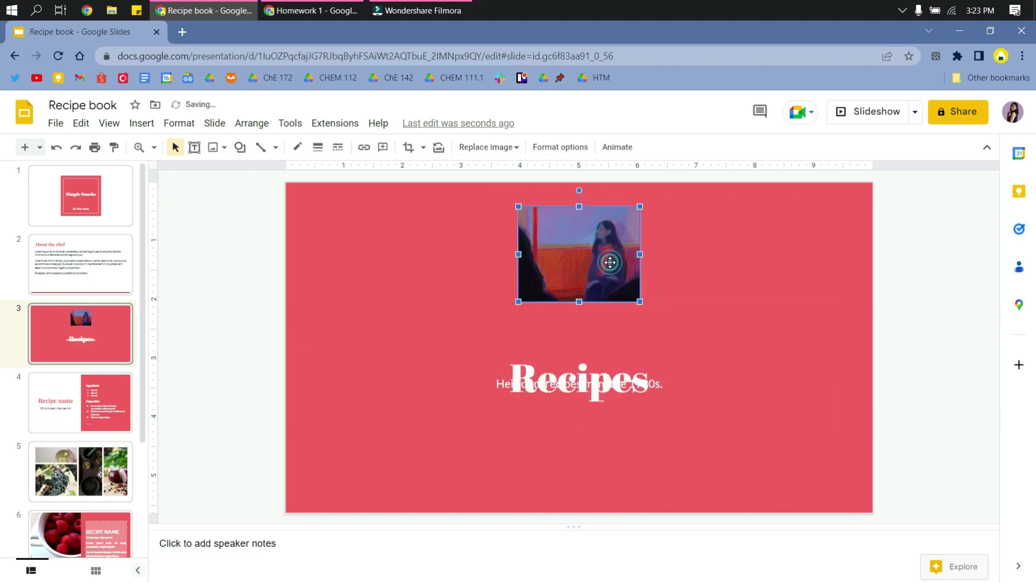
click(587, 385)
drag(510, 393, 507, 433)
drag(590, 254, 564, 278)
click(741, 300)
Draw a rectangle around the photo on slide 3.
click(733, 290)
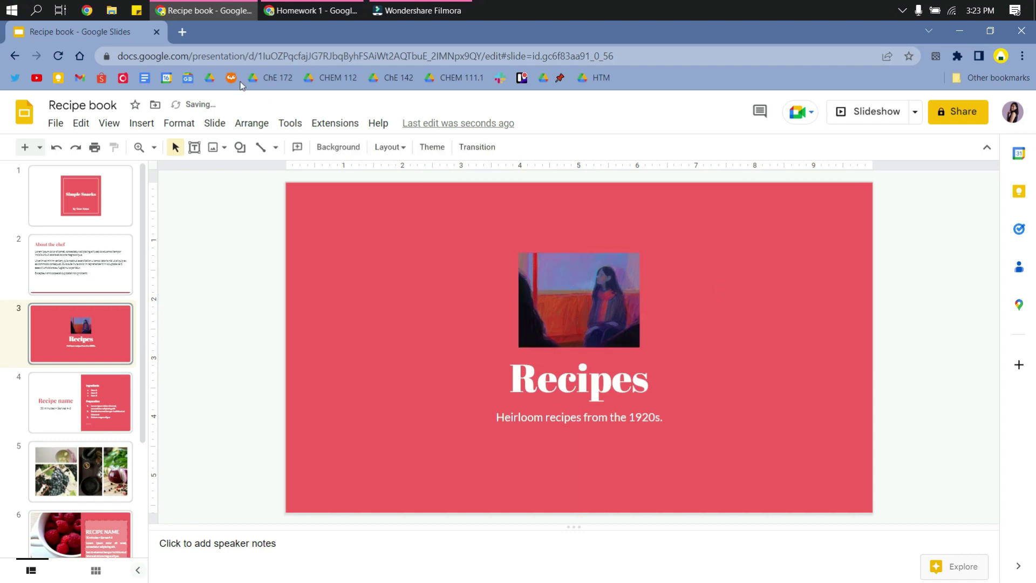
click(240, 147)
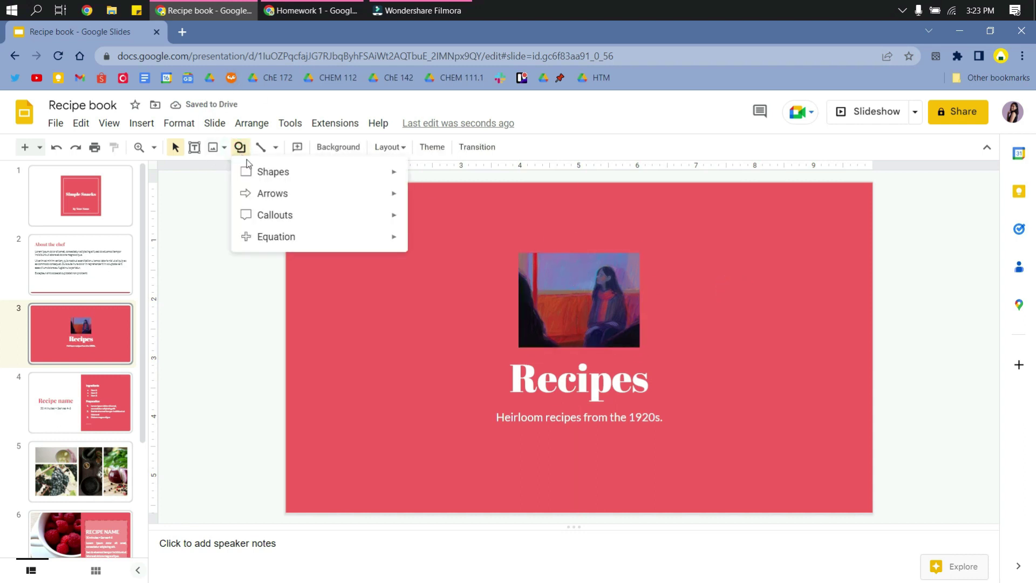
mouse_move(258, 173)
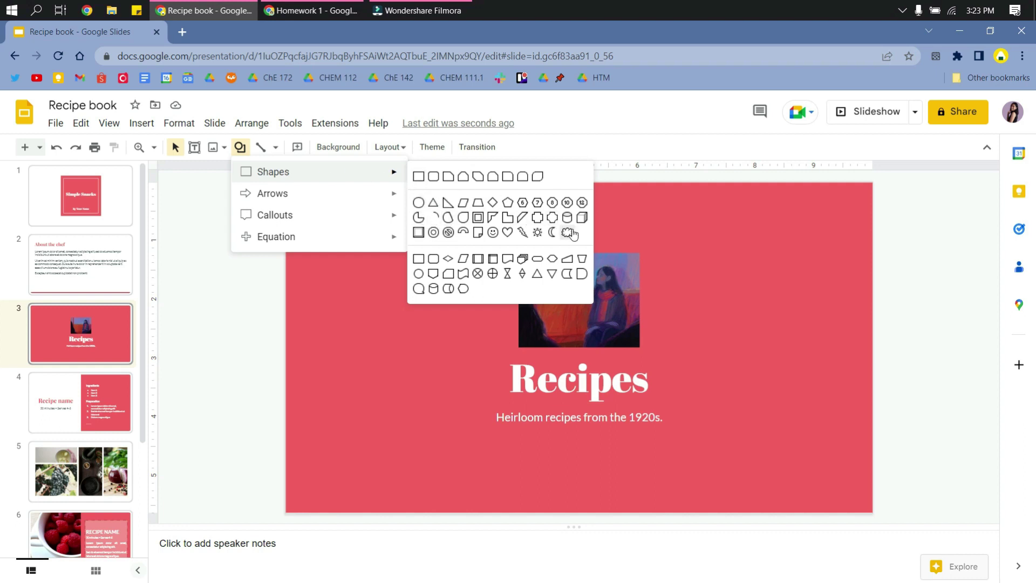
click(419, 176)
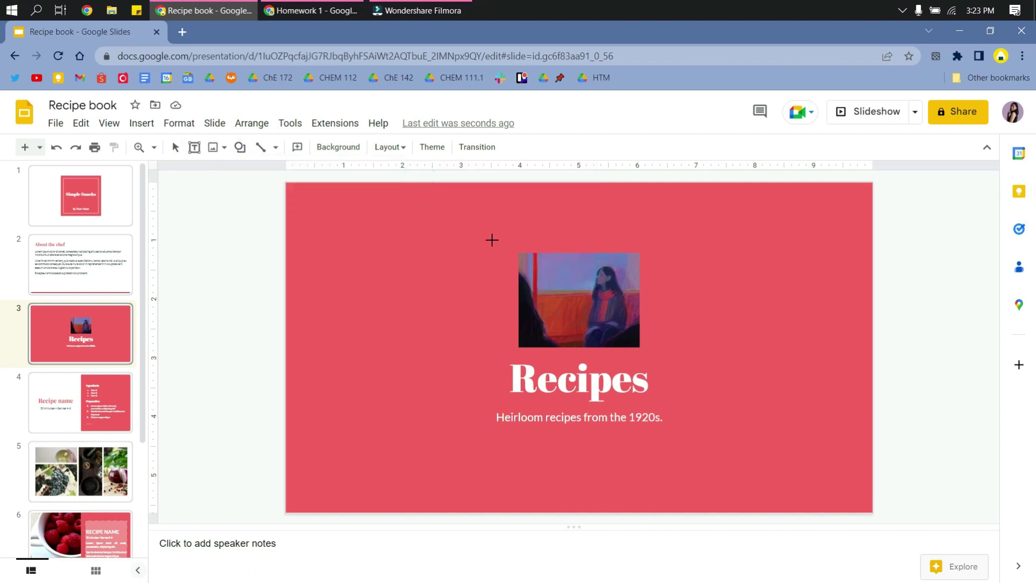
mouse_move(506, 242)
mouse_down()
mouse_move(566, 320)
mouse_move(651, 357)
mouse_up()
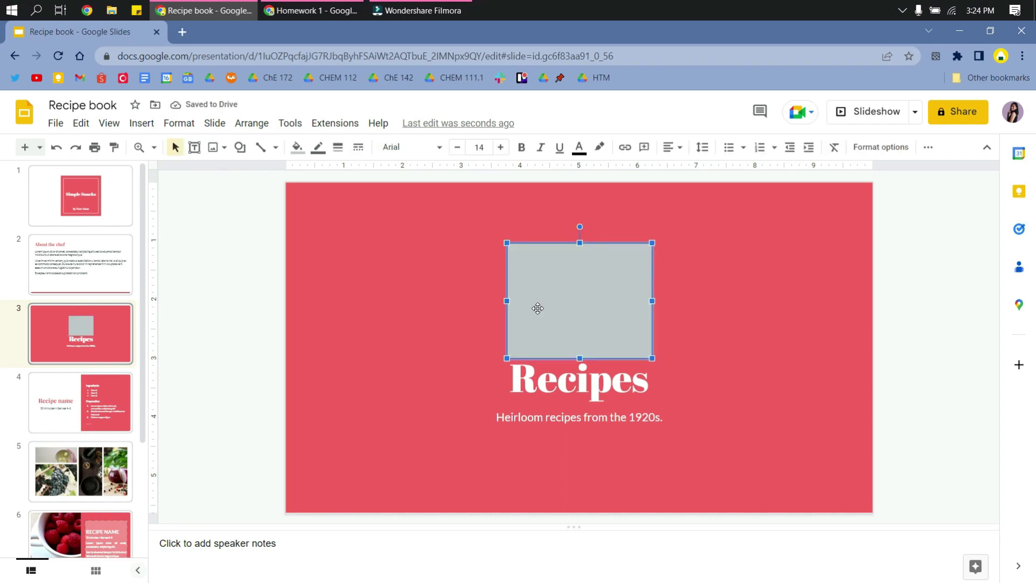
Give the rectangle a light coral fill and a 4px dark red border.
click(297, 146)
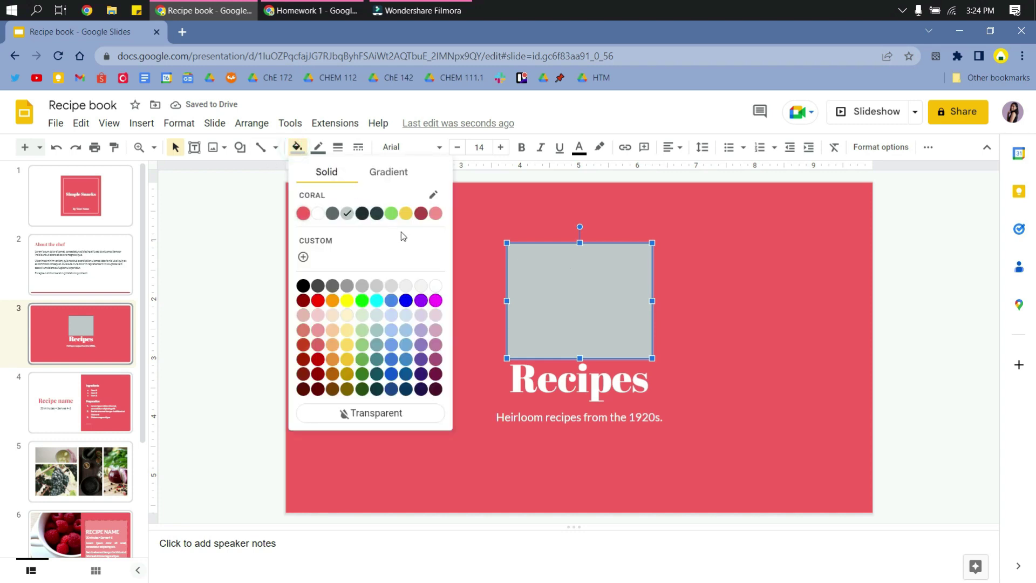
click(435, 213)
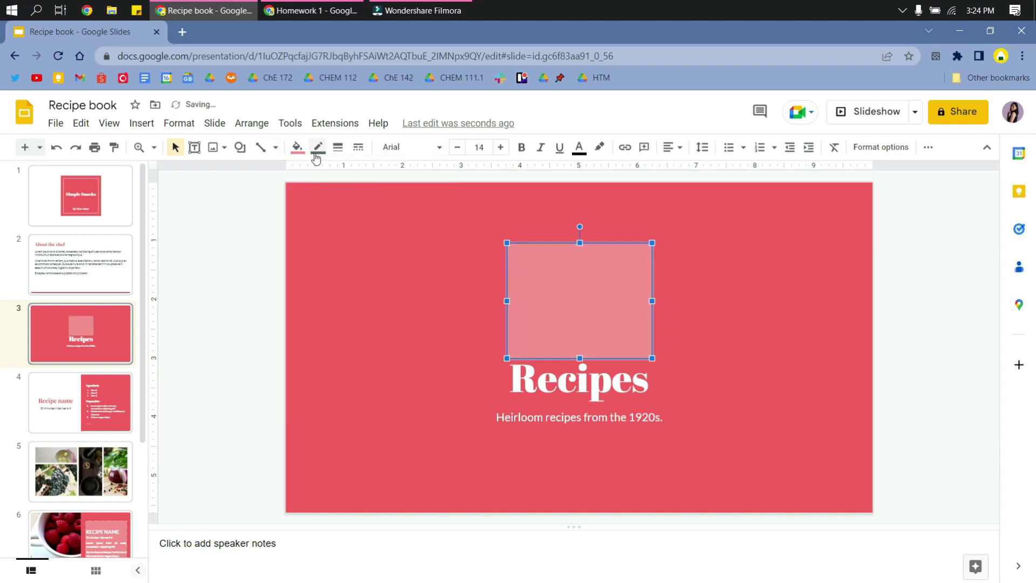
click(317, 147)
click(437, 190)
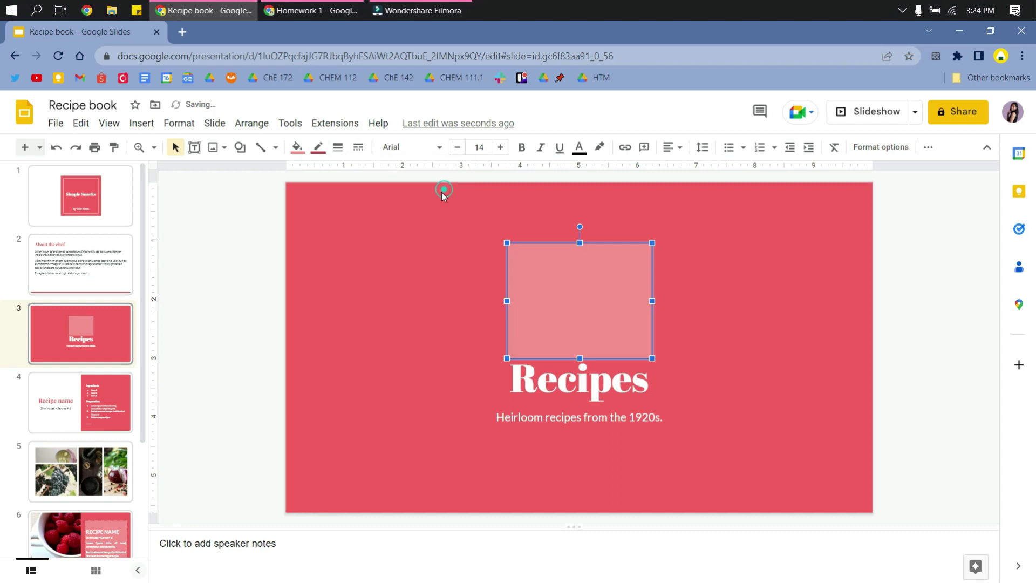
click(339, 148)
click(365, 234)
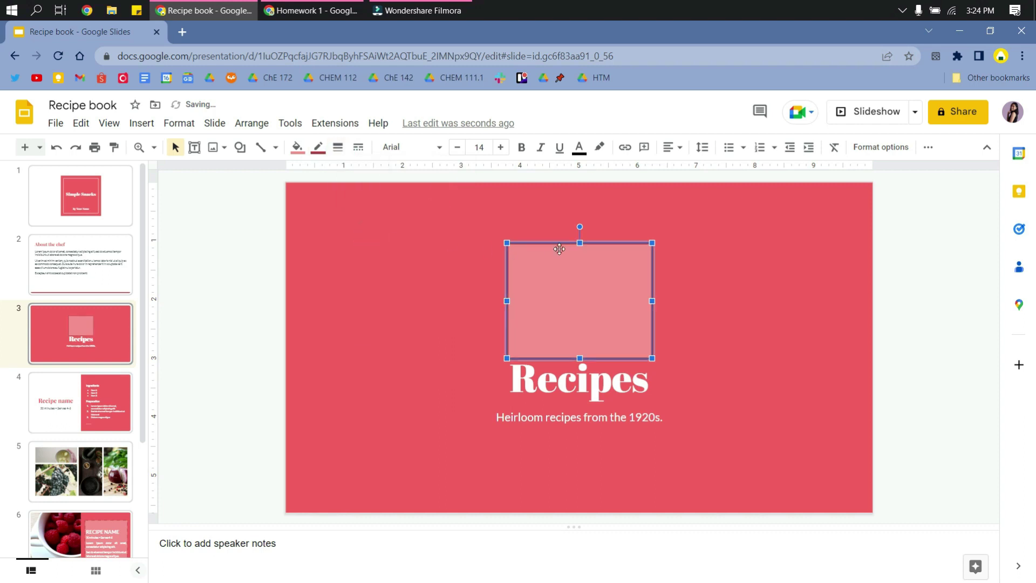
Send the rectangle backward so it frames the photo from behind.
right_click(558, 295)
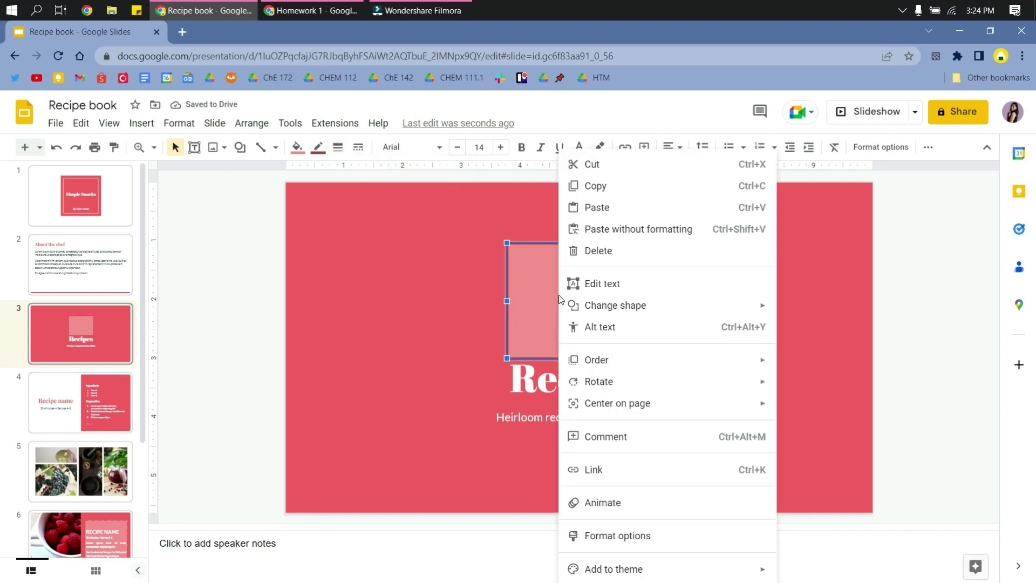
mouse_move(561, 300)
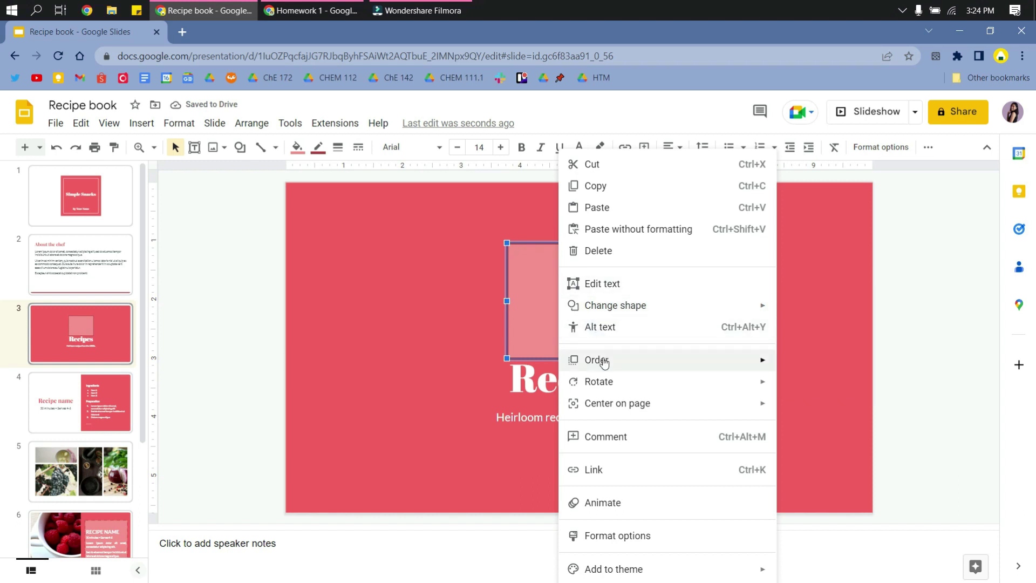
mouse_move(599, 360)
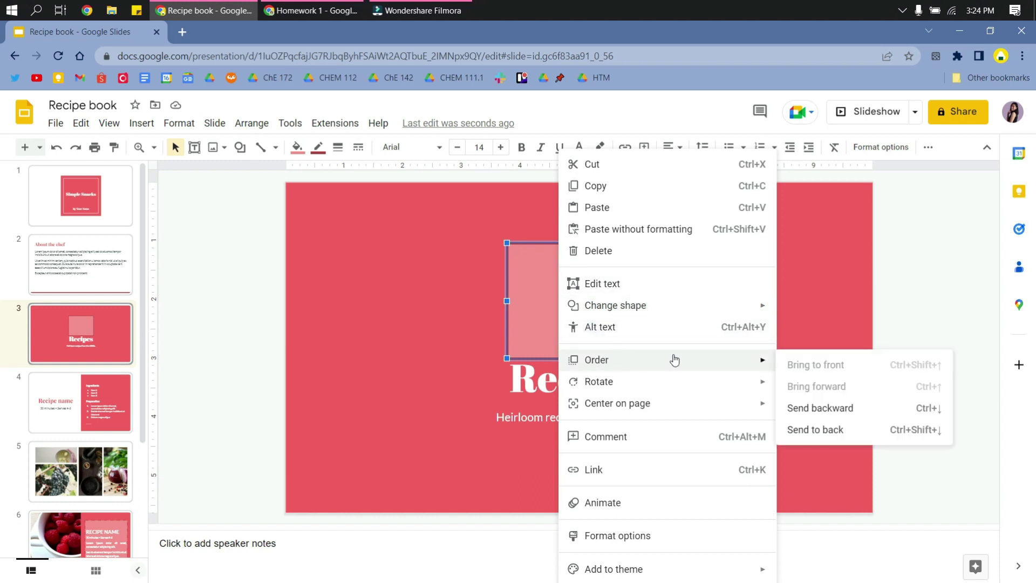
click(824, 412)
click(793, 365)
click(722, 252)
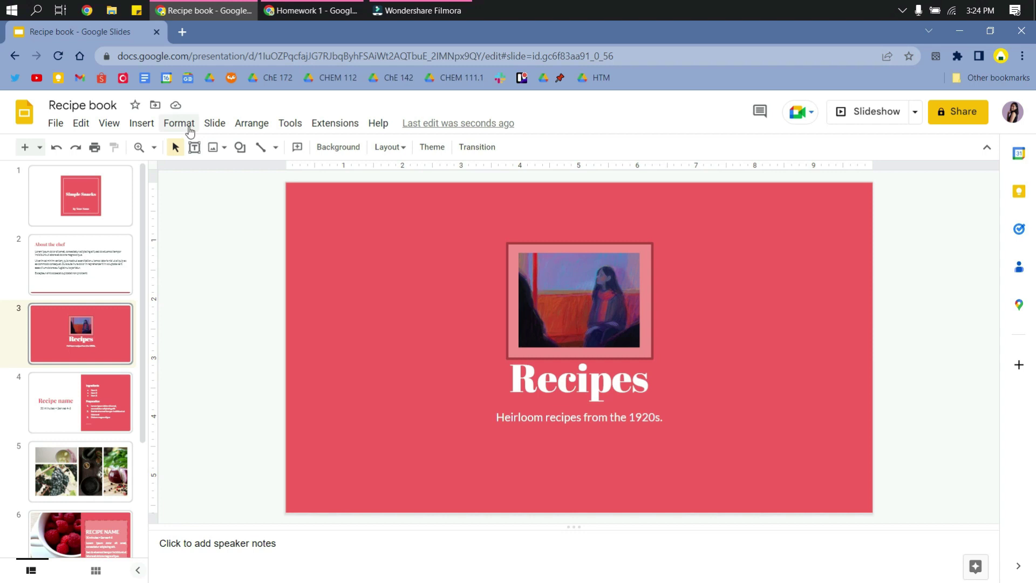
Draw a solid 4px dark red horizontal line just above the framed photo.
click(275, 147)
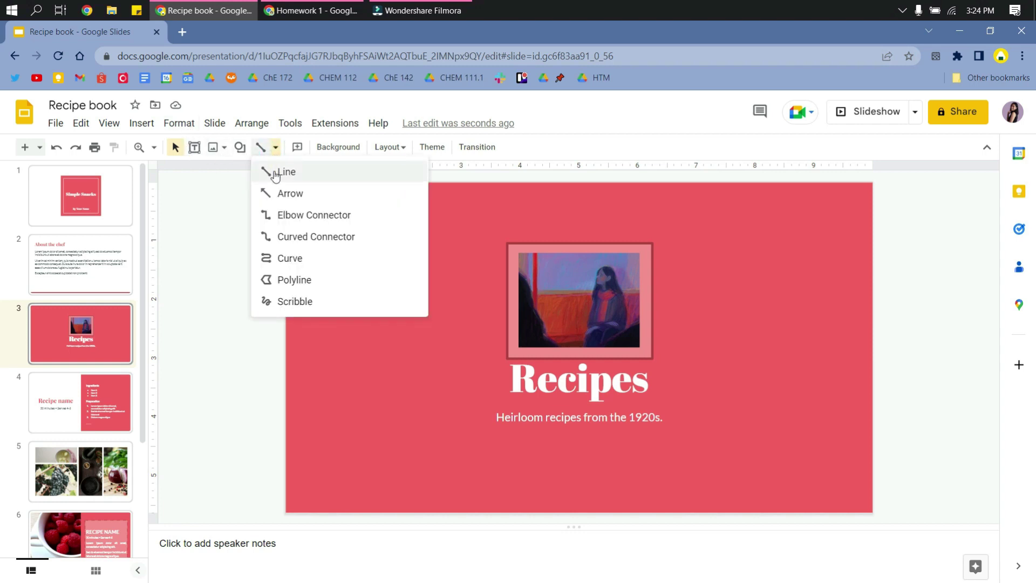
click(276, 172)
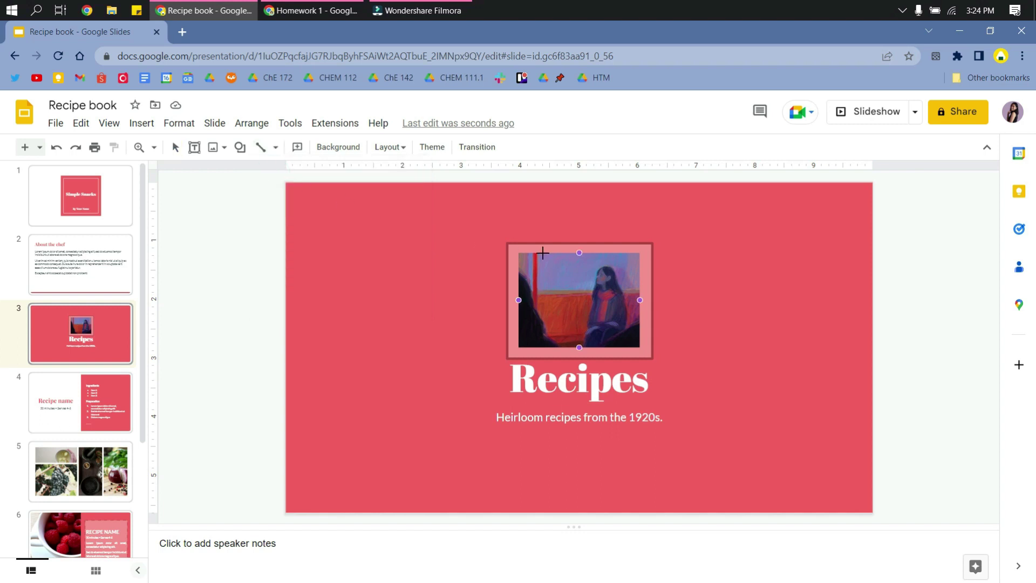
drag(502, 231, 658, 231)
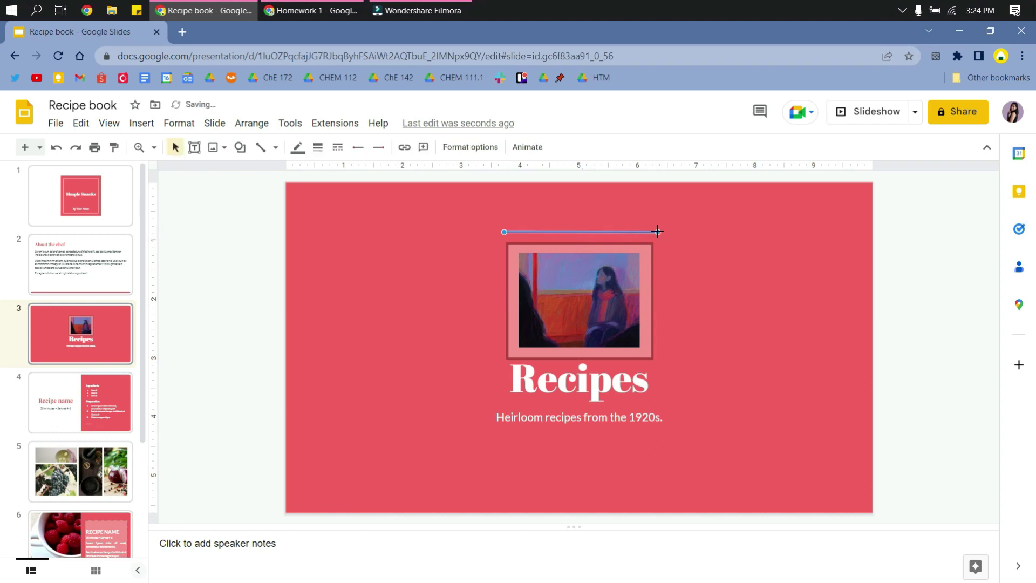
click(296, 148)
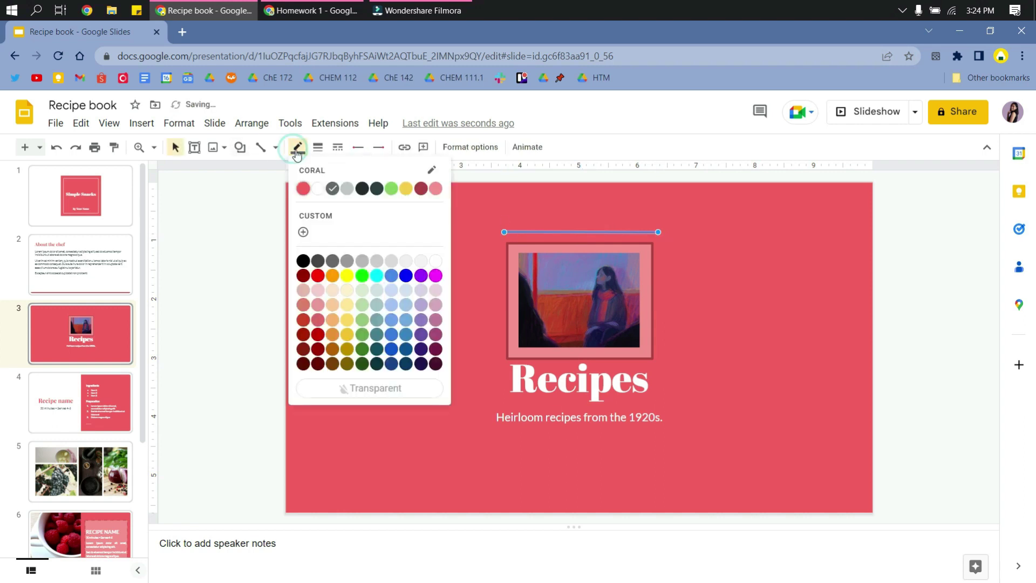
click(422, 190)
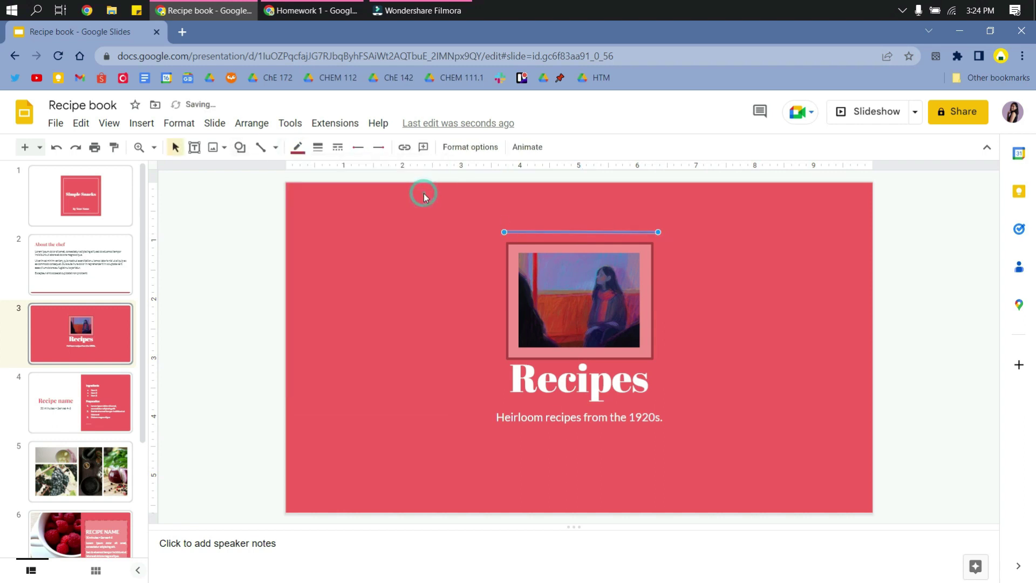
click(318, 148)
click(345, 233)
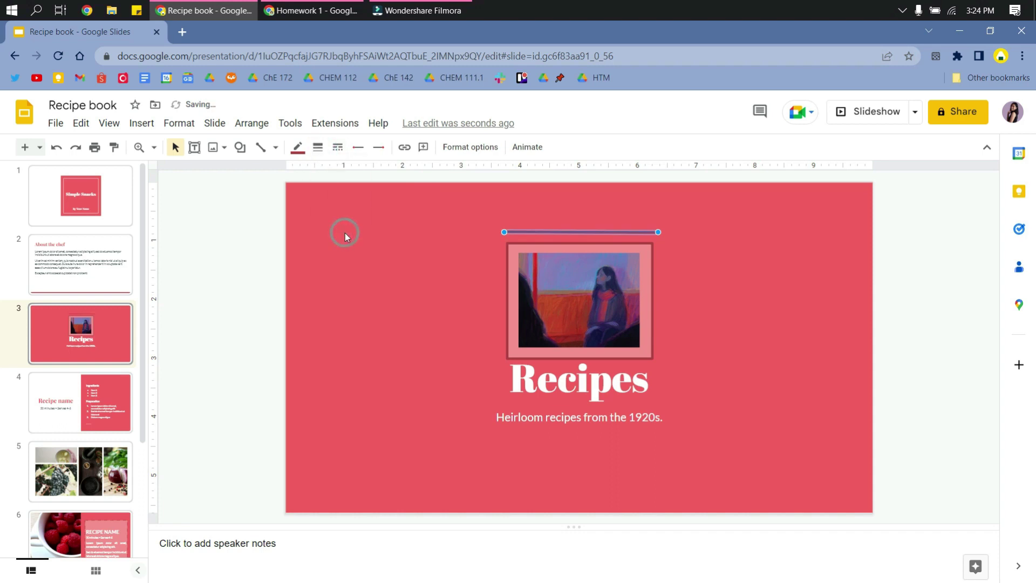
click(339, 153)
click(338, 147)
click(574, 387)
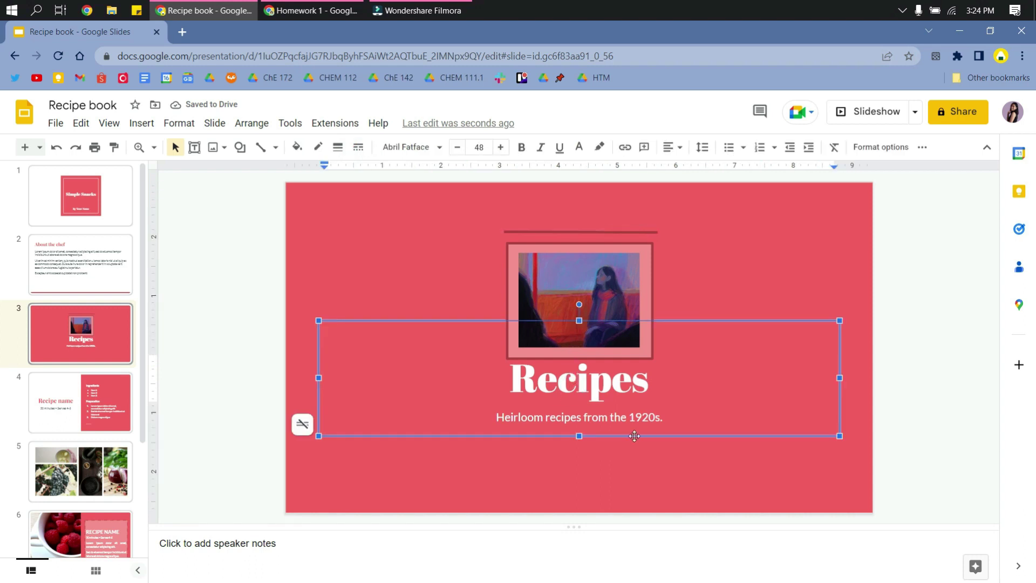
click(634, 436)
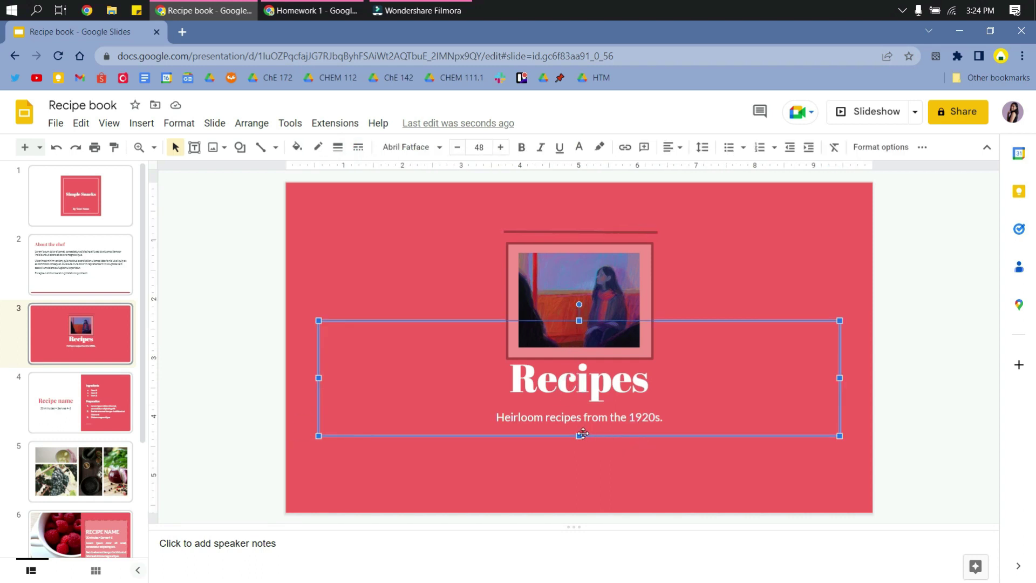
Shorten the Recipes title box and move the title and subtitle further down.
drag(580, 436, 616, 435)
click(604, 416)
click(607, 397)
click(725, 434)
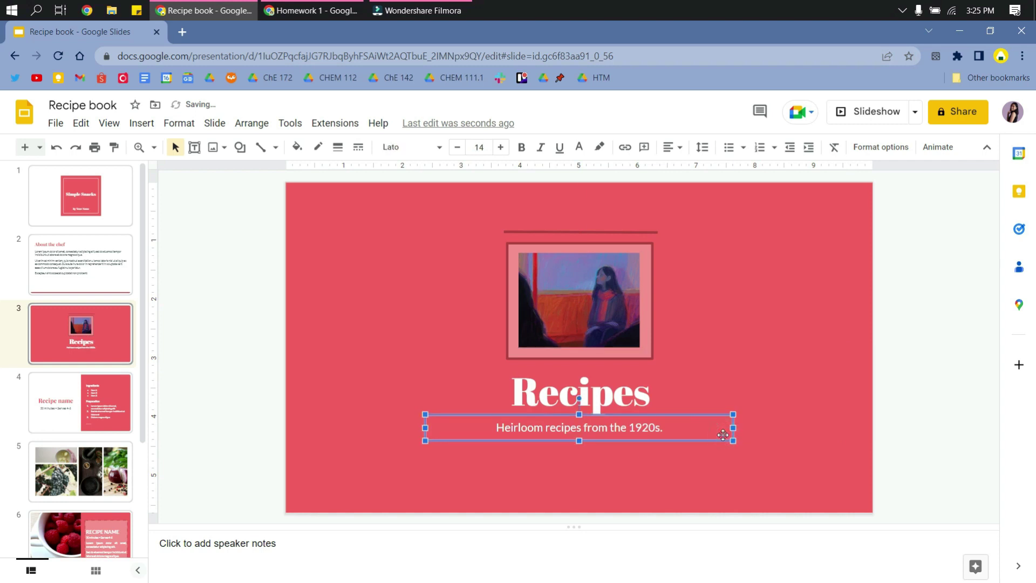
drag(725, 435, 725, 471)
click(647, 408)
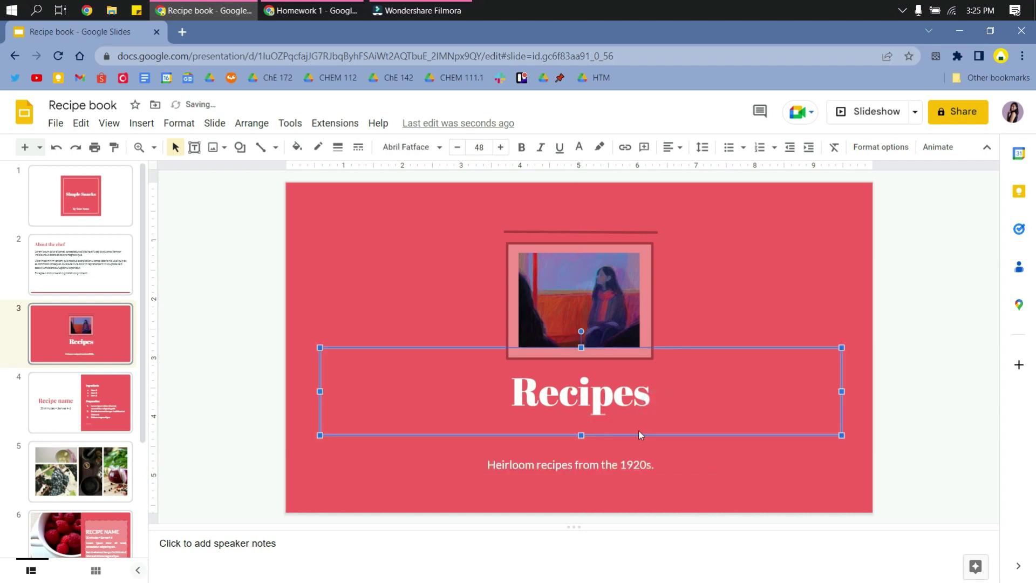
drag(690, 348, 687, 370)
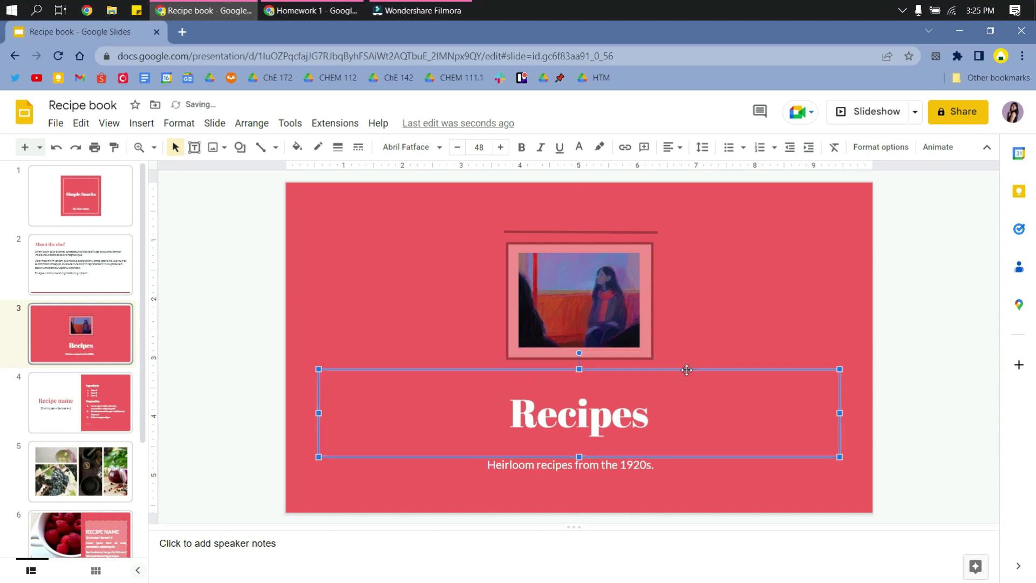
click(640, 458)
drag(628, 478, 640, 468)
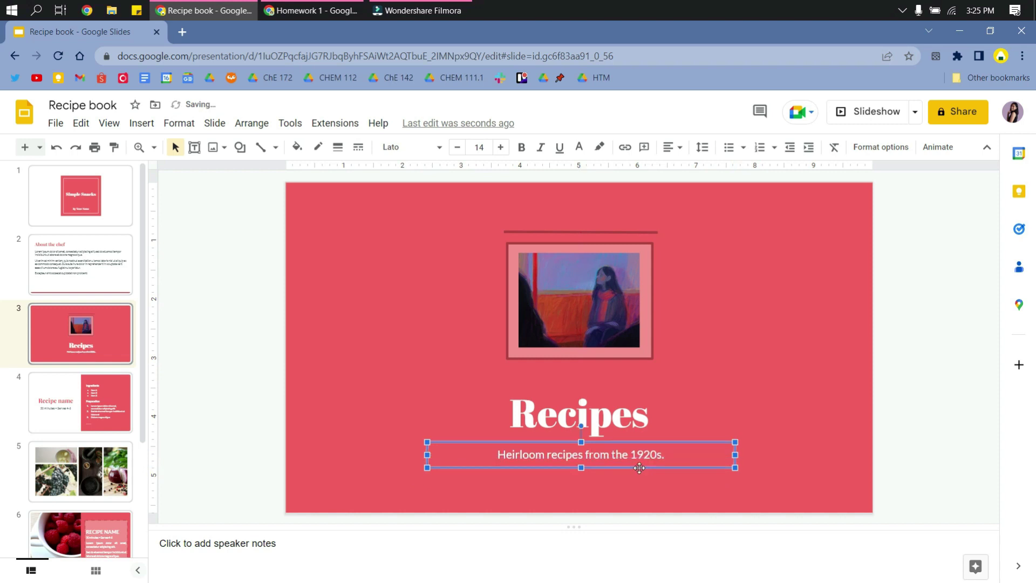
click(610, 379)
Move the line below the photo, above the title, and make it white.
click(610, 233)
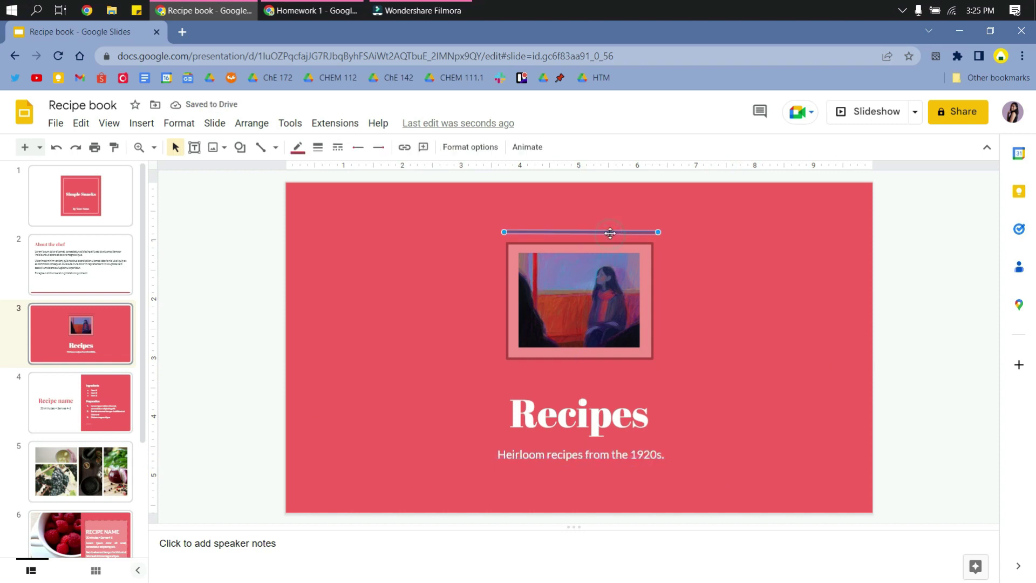
drag(610, 236, 608, 381)
click(298, 147)
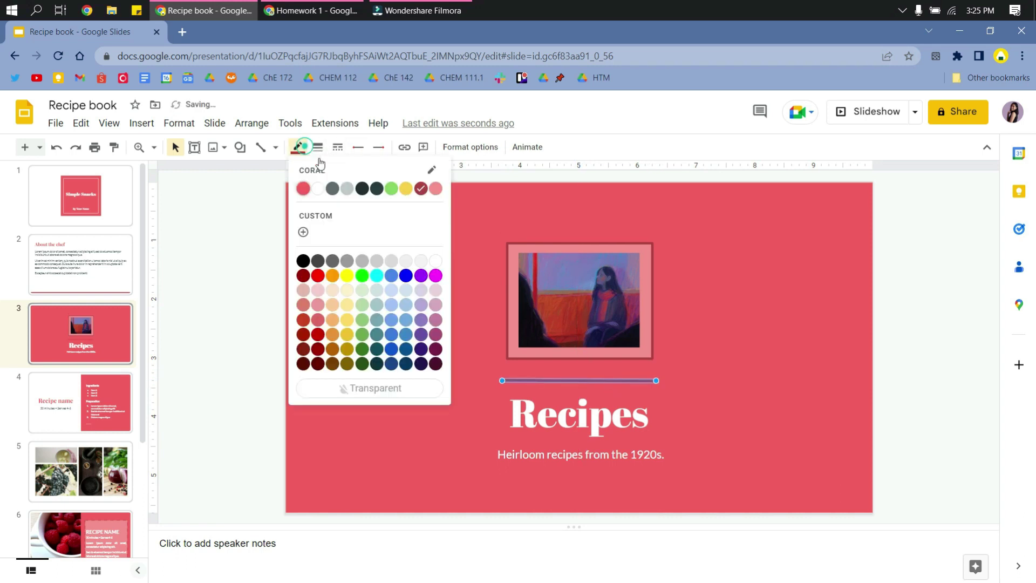
click(318, 189)
click(384, 341)
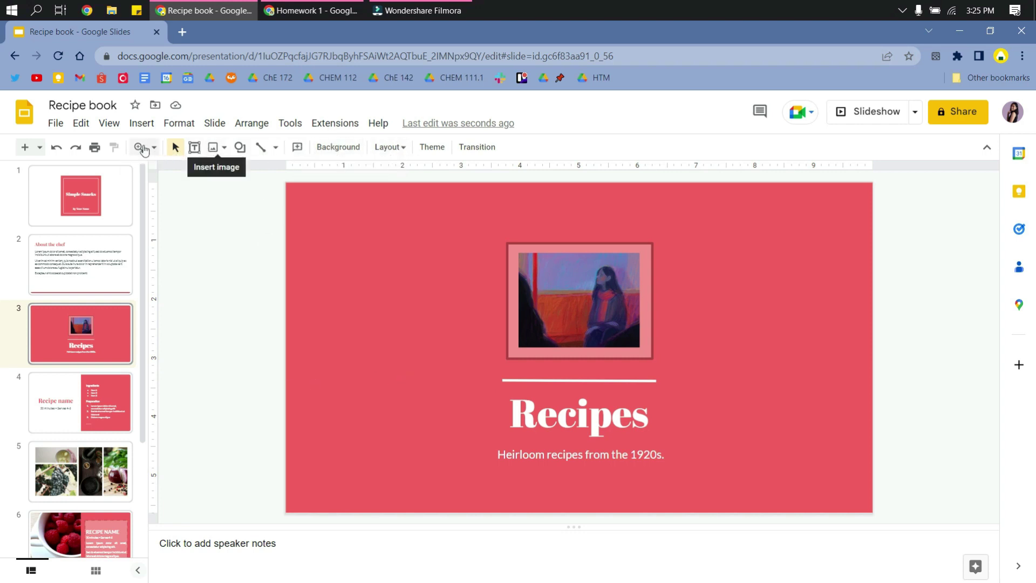
Insert a 3×2 table on slide 3 and drag it across the slide.
click(141, 125)
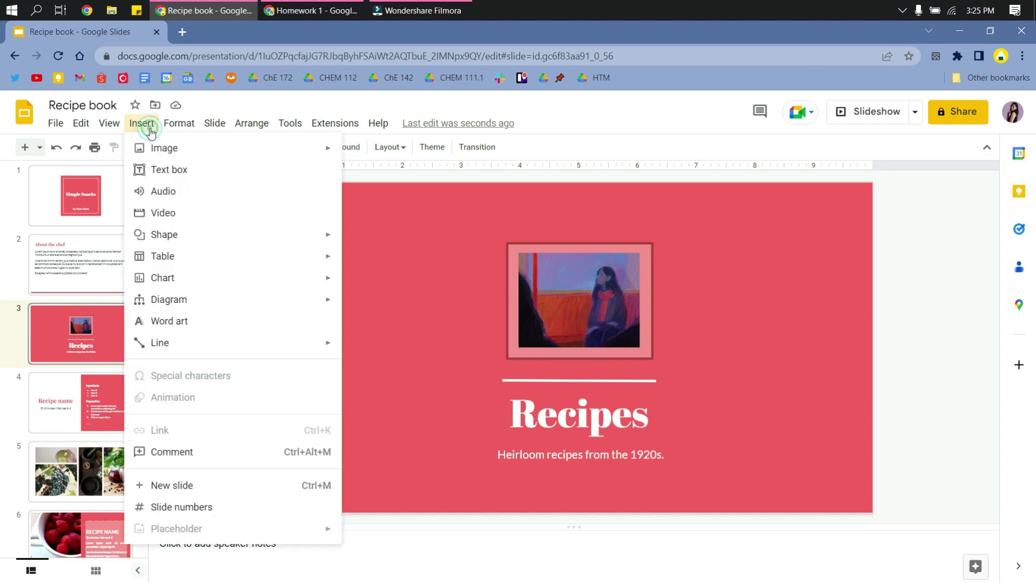
mouse_move(152, 151)
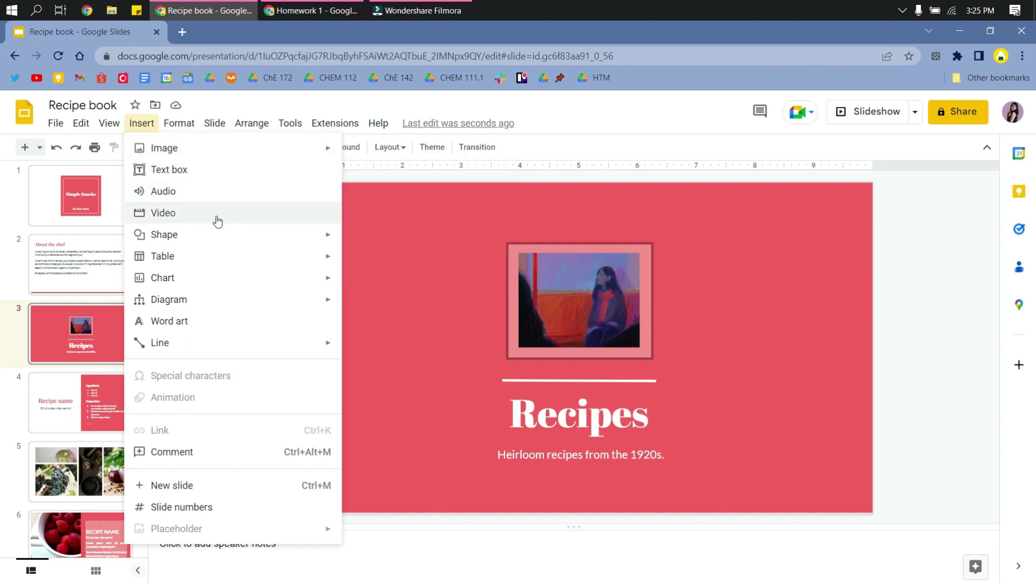
mouse_move(218, 241)
mouse_move(214, 261)
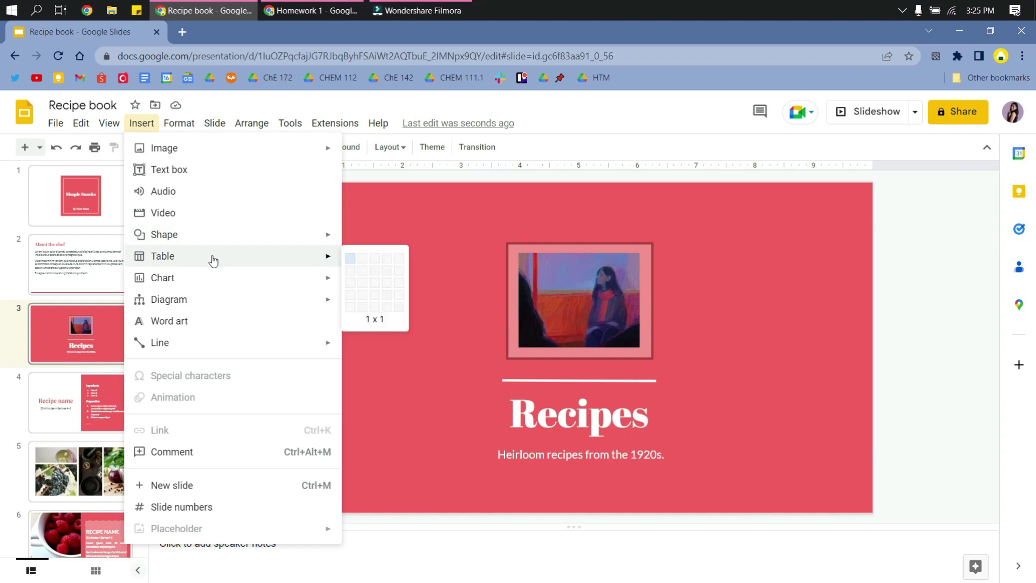
click(378, 275)
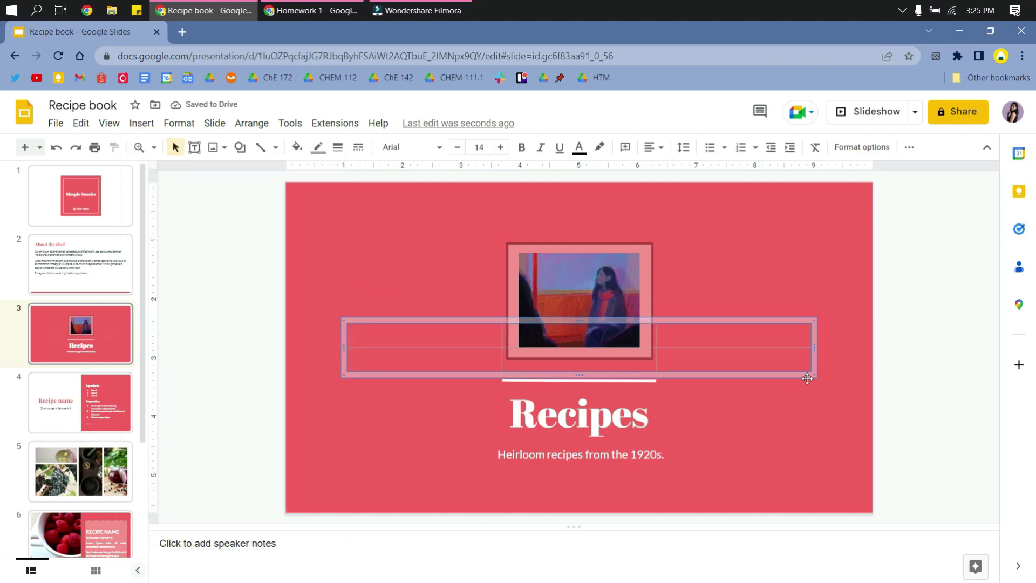
drag(807, 376, 505, 371)
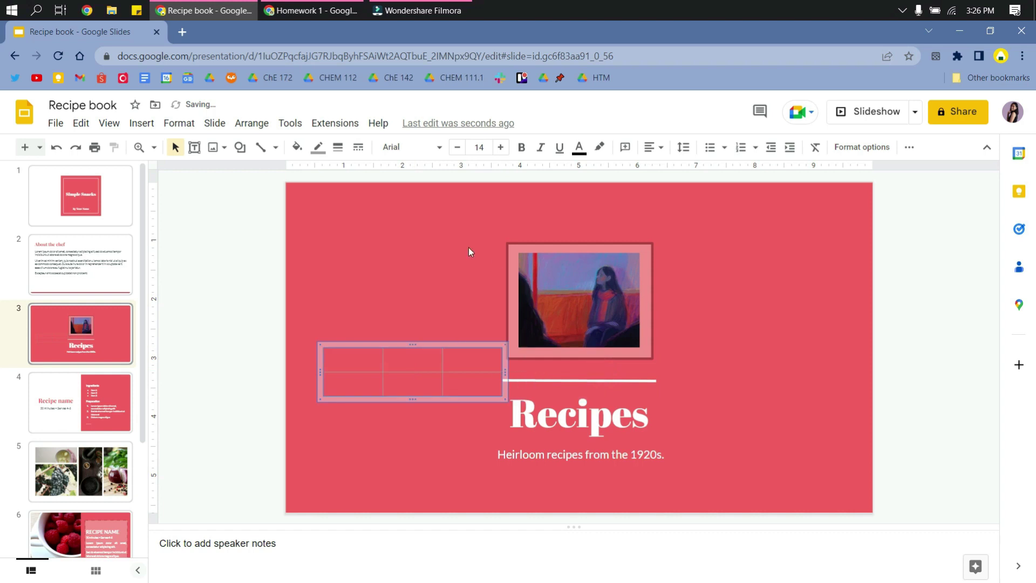
Move the picture, line, title and subtitle to the right half, and the table to the upper left.
drag(441, 238, 564, 444)
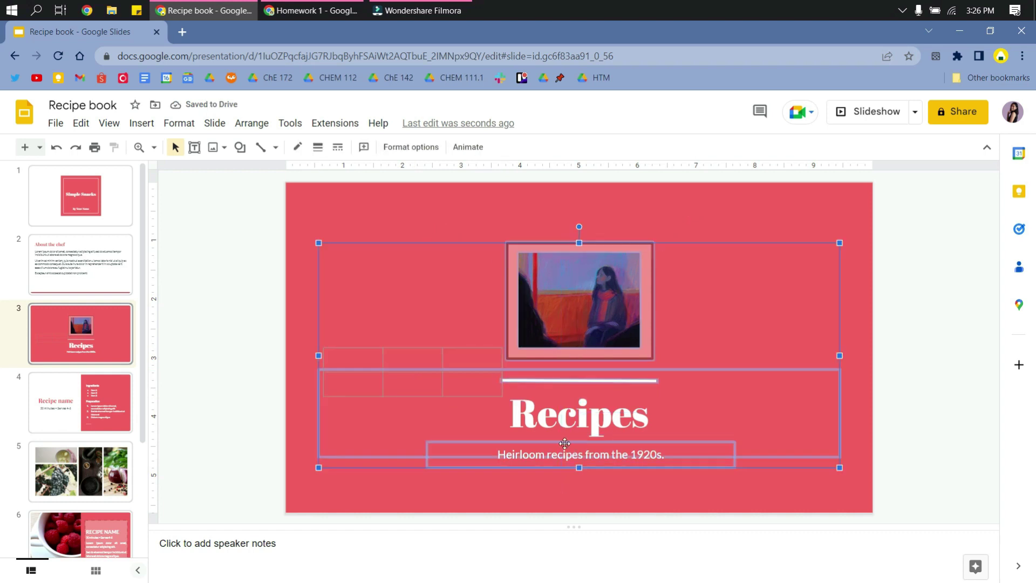
drag(583, 330, 792, 330)
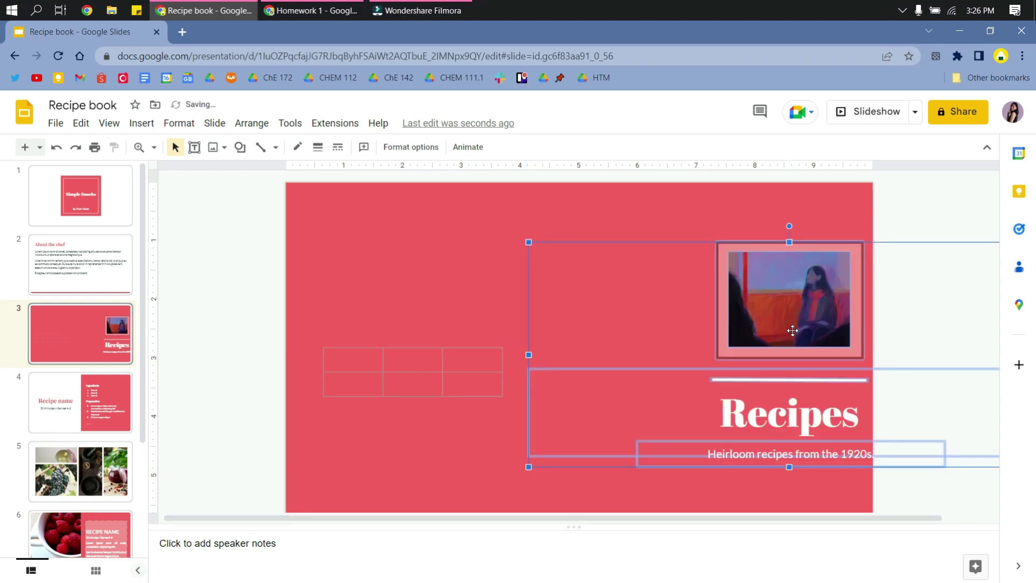
drag(785, 293, 691, 293)
click(356, 429)
click(413, 395)
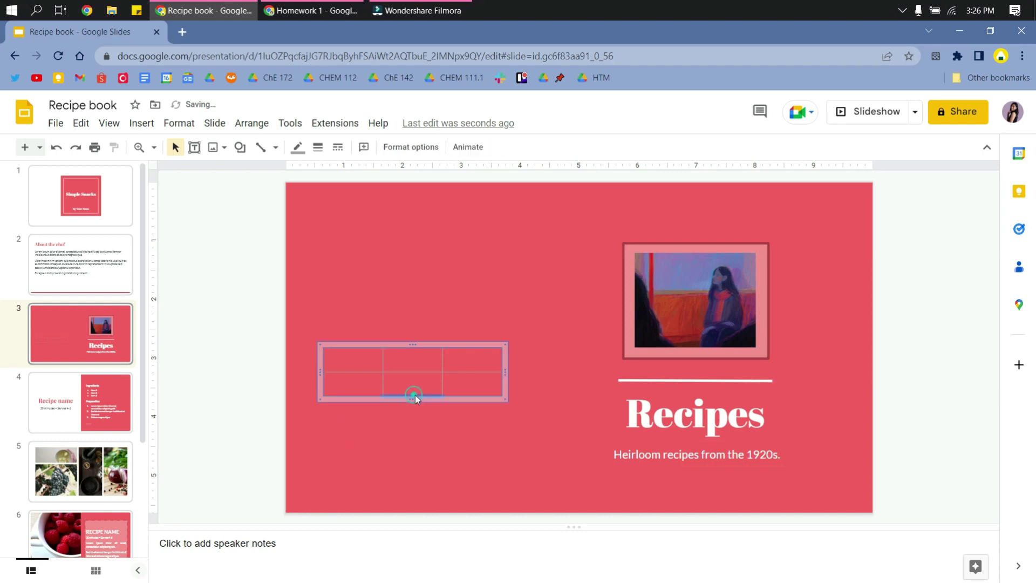
drag(417, 402, 426, 296)
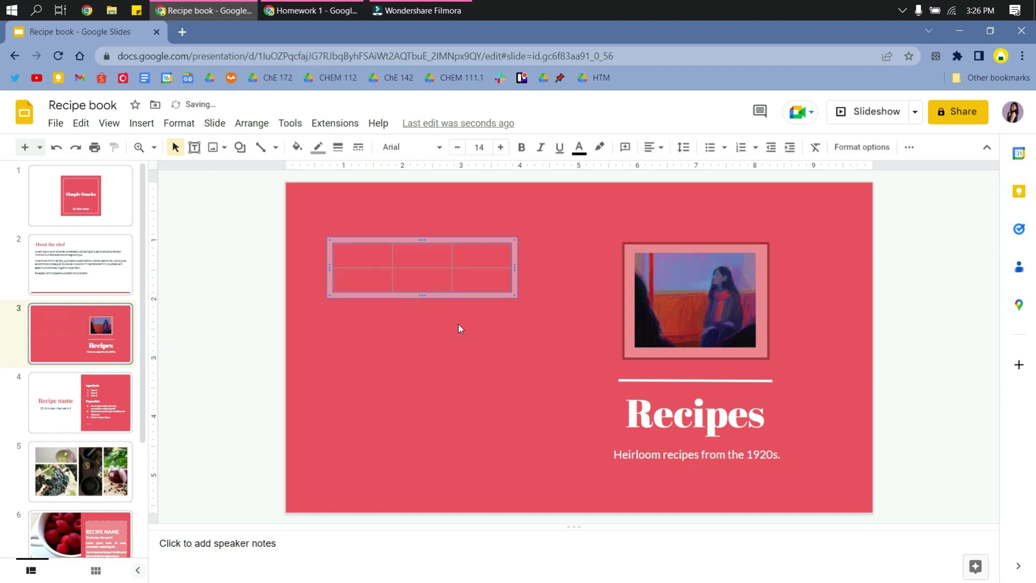
click(458, 324)
Give all table cell borders a 4px weight in light pink.
click(435, 285)
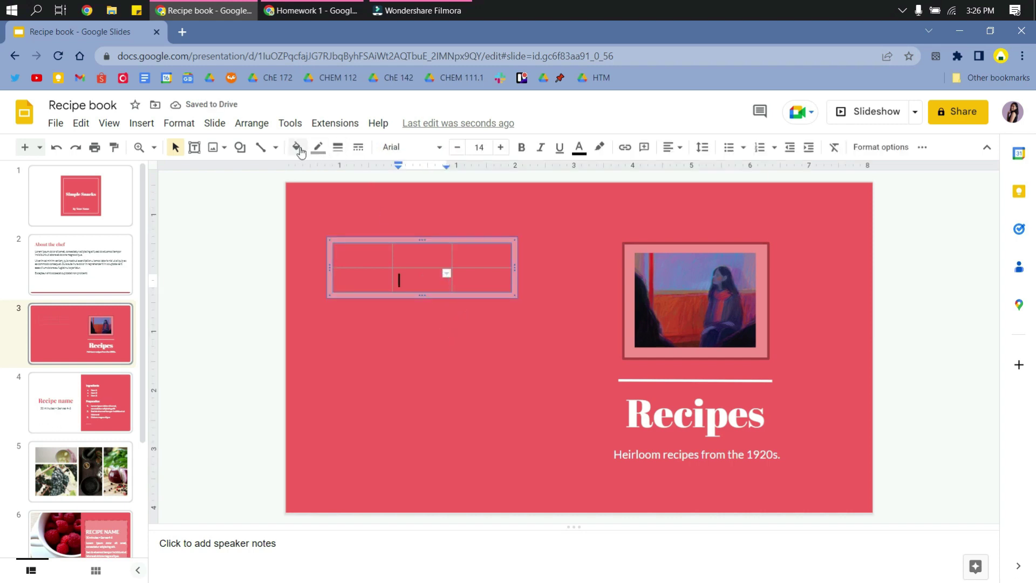
click(318, 147)
click(441, 188)
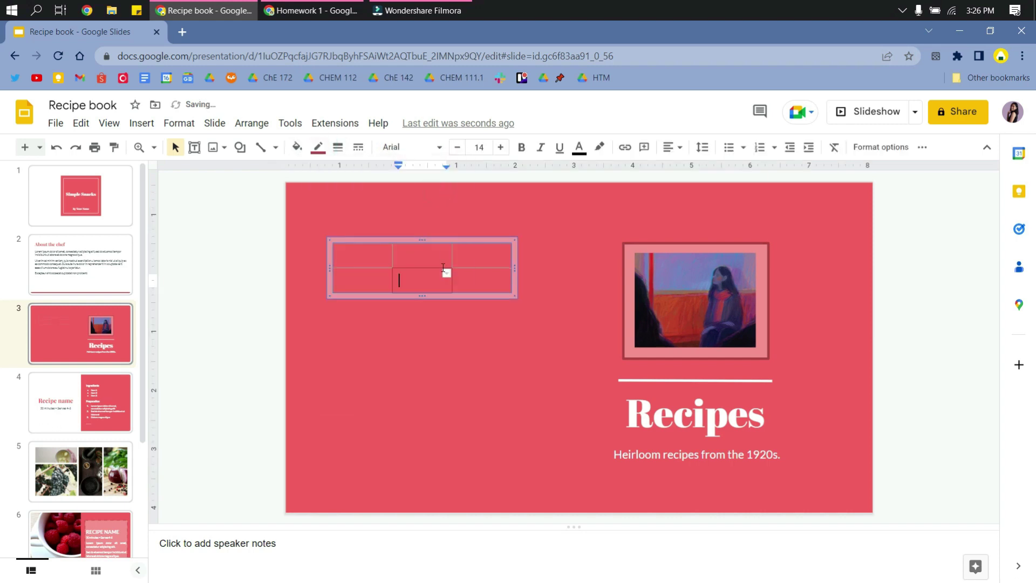
key(ctrl+a)
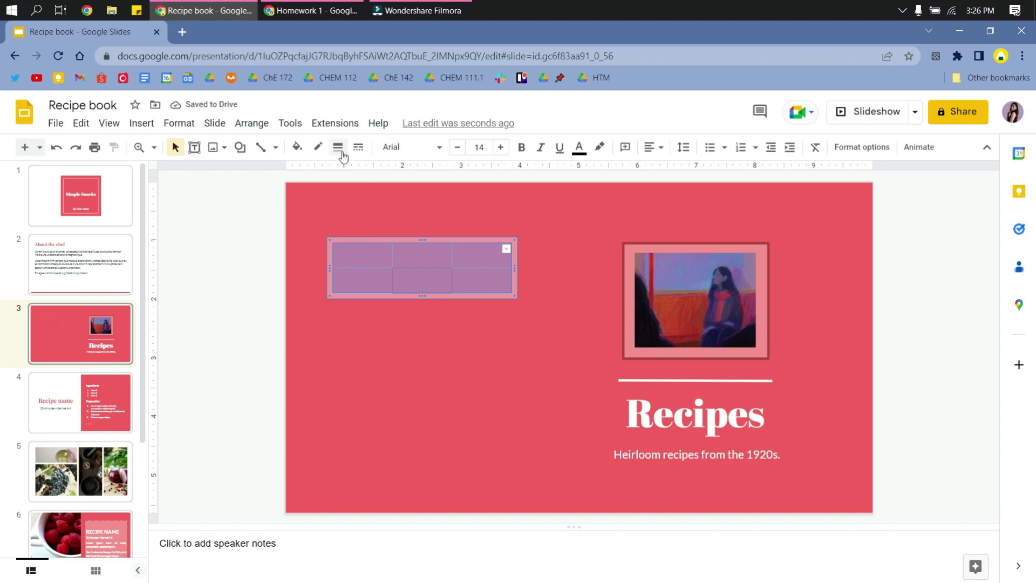
click(338, 147)
click(362, 237)
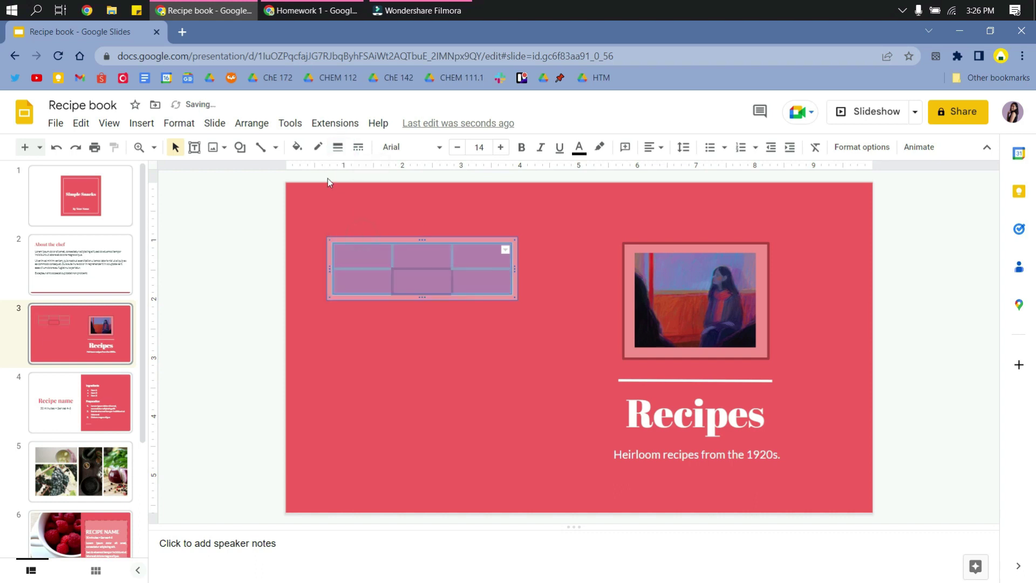
click(317, 150)
click(464, 189)
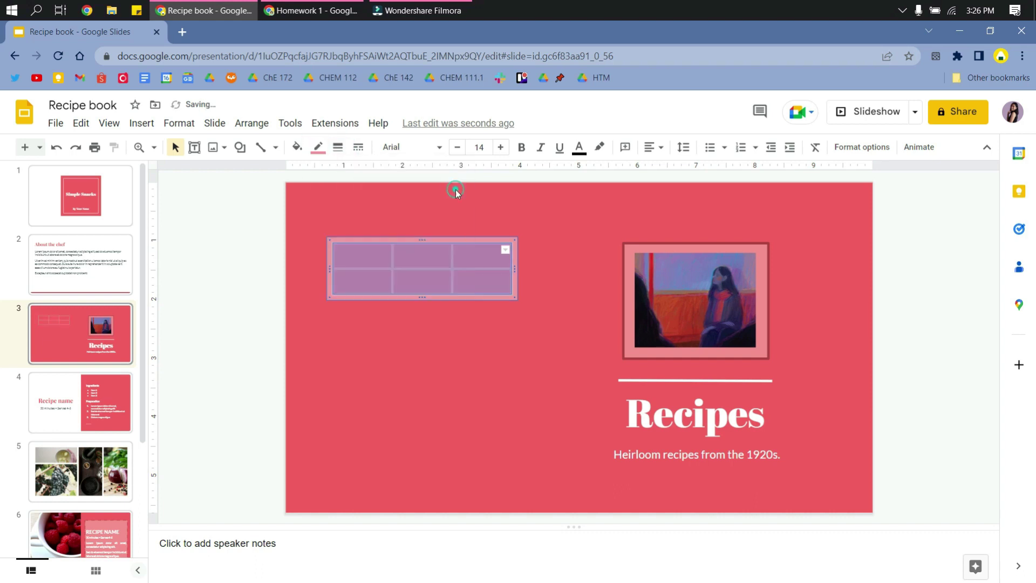
click(494, 207)
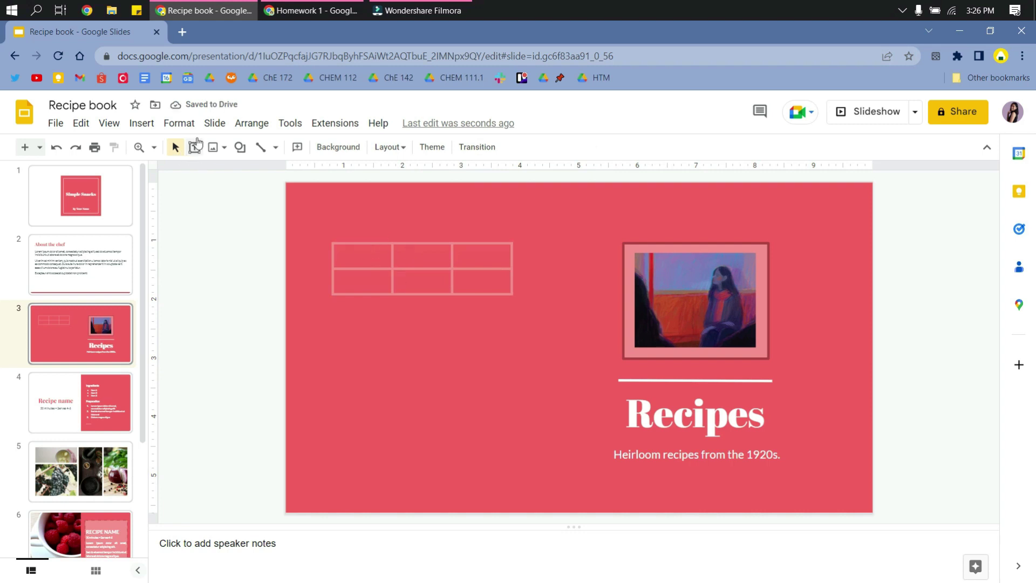
Insert a Points scored pie chart, shrink it below the table, then return to slide 1.
click(179, 123)
click(142, 123)
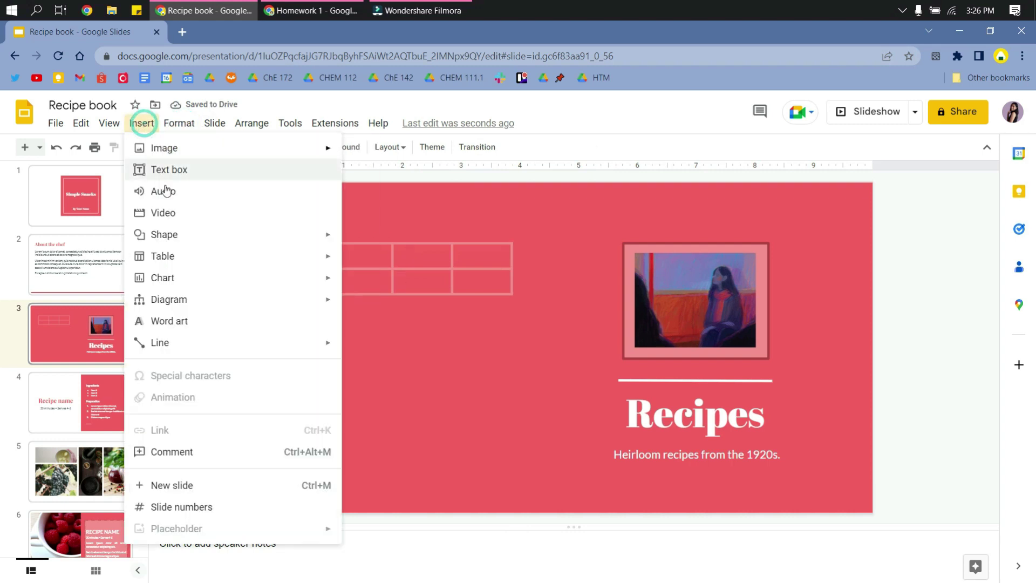
mouse_move(190, 273)
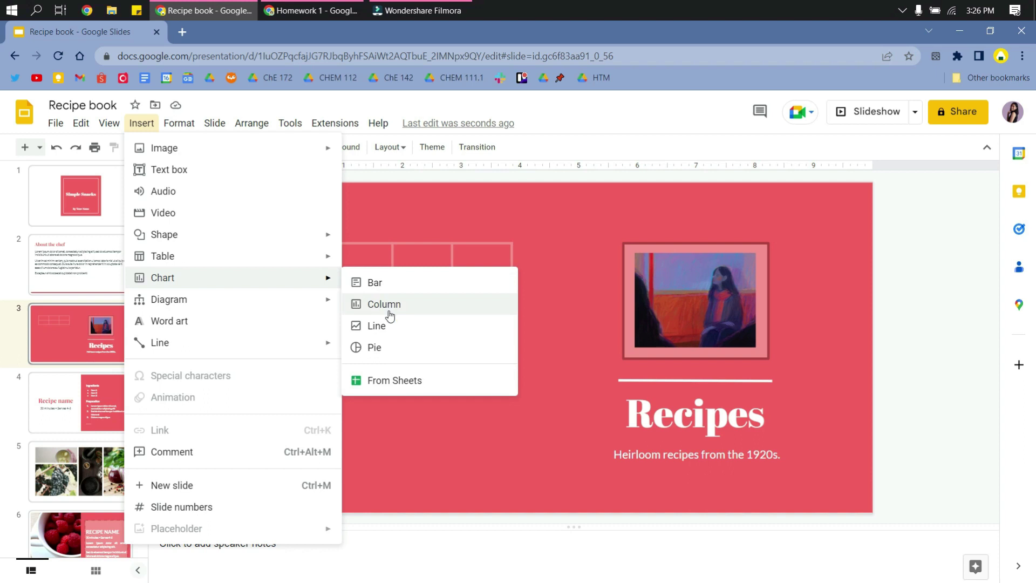
click(385, 345)
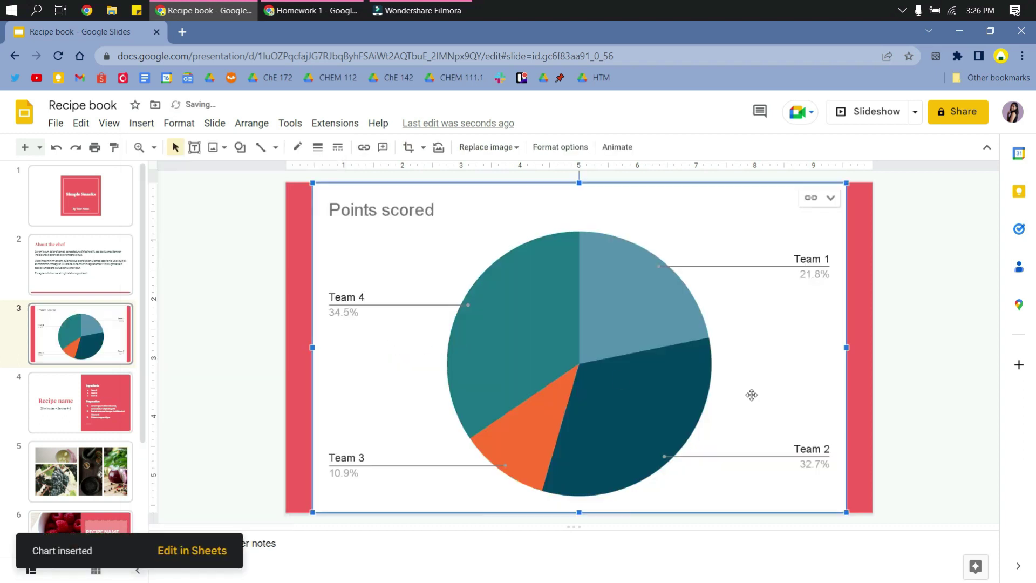
drag(844, 511, 555, 450)
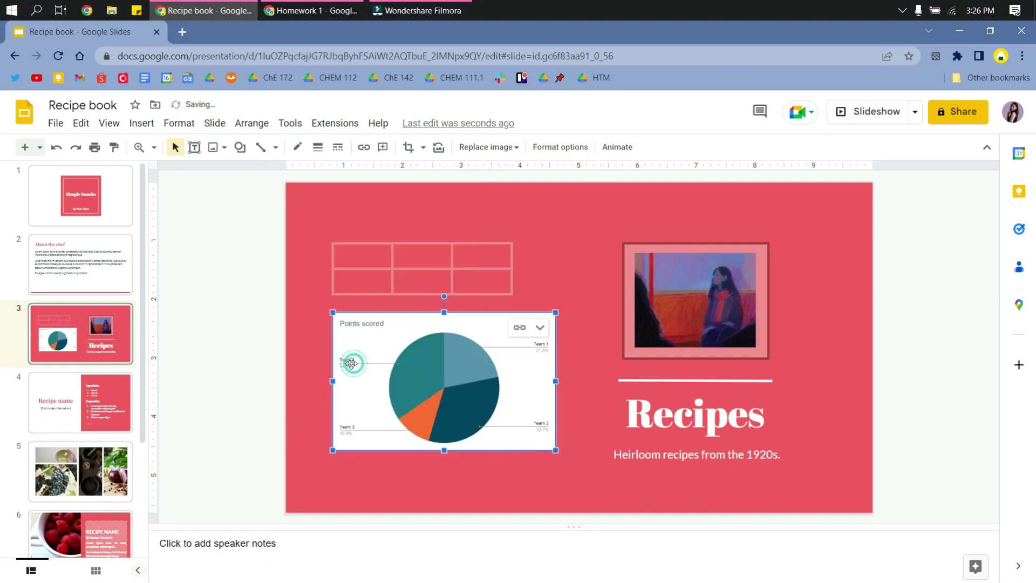
click(208, 222)
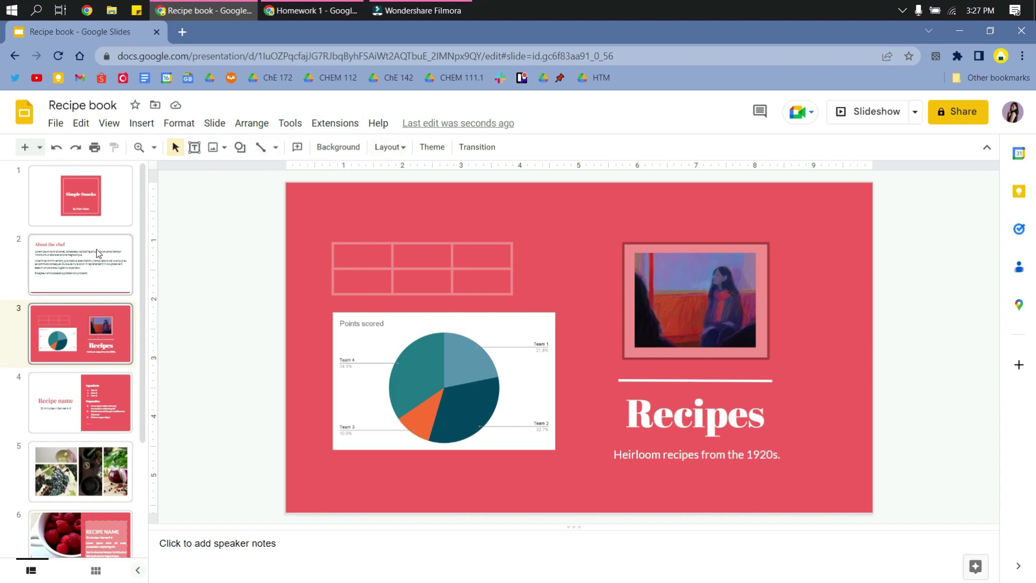
click(100, 198)
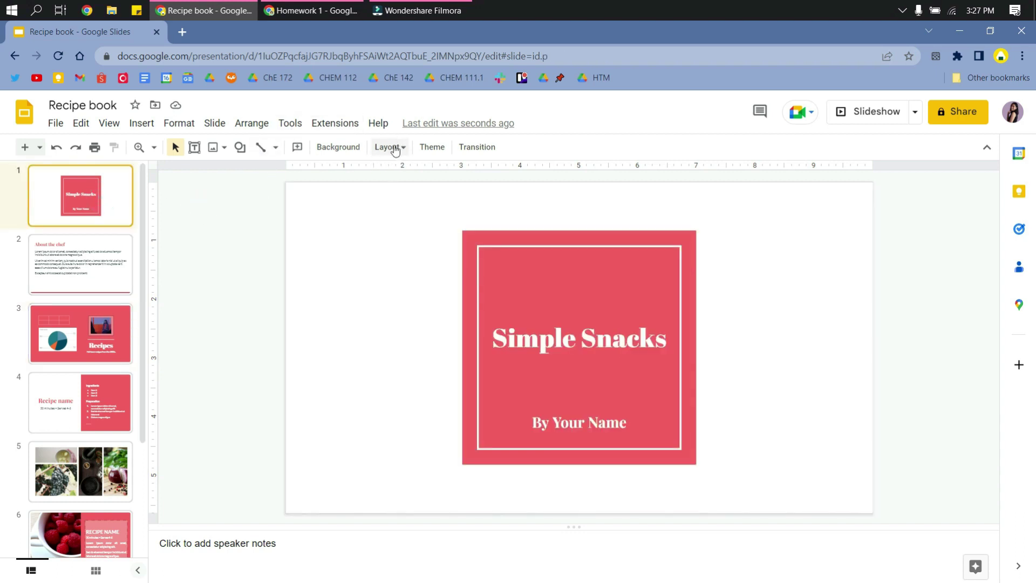
Apply the Modern Writer theme to the whole recipe deck.
click(429, 148)
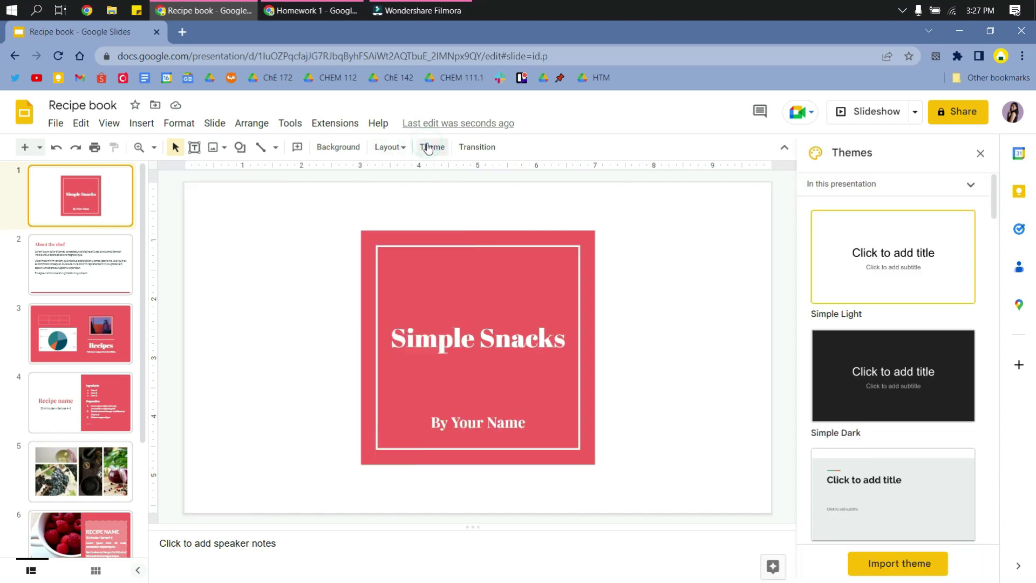
scroll(847, 342, down, 5)
scroll(847, 342, down, 20)
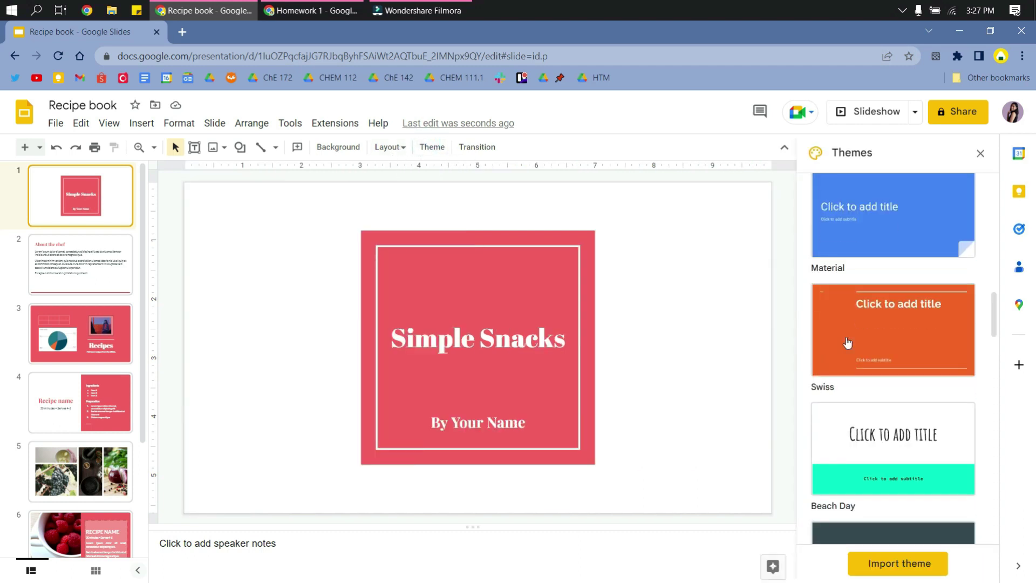
scroll(847, 342, down, 4)
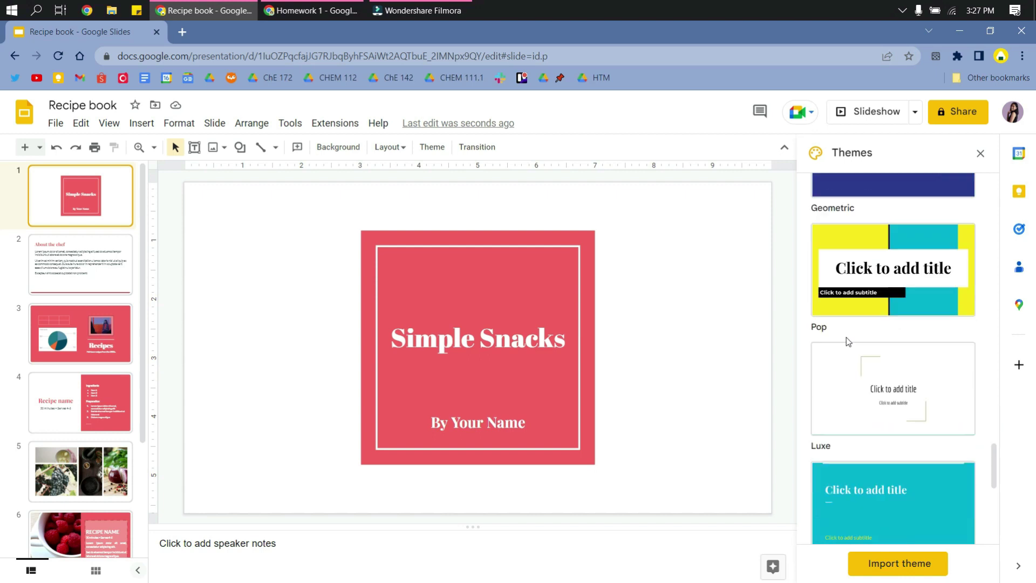
scroll(847, 340, up, 4)
click(899, 259)
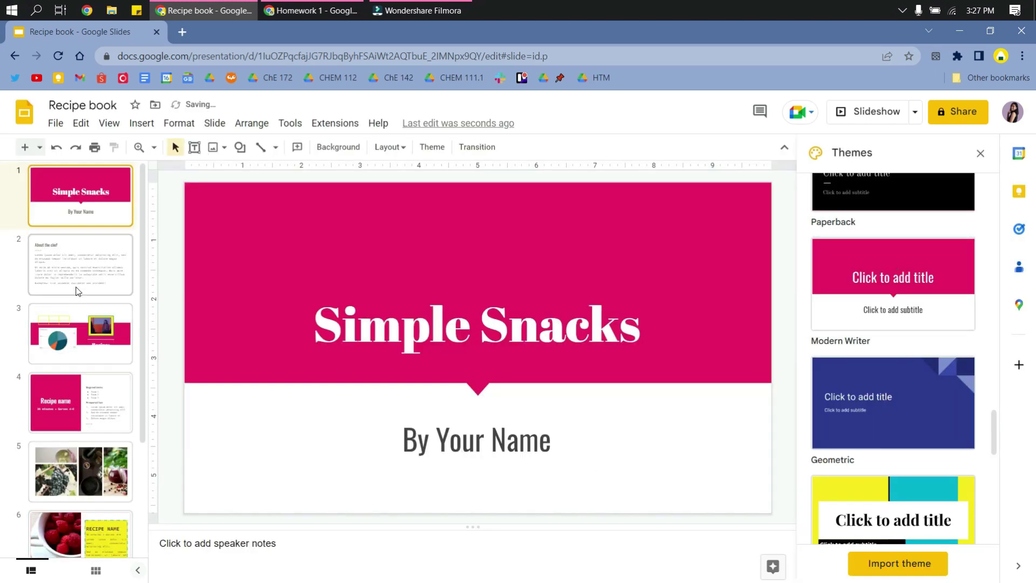
Review slides 2 through 7 in the new theme, then return to the Simple Snacks title slide.
click(77, 285)
click(76, 330)
click(74, 398)
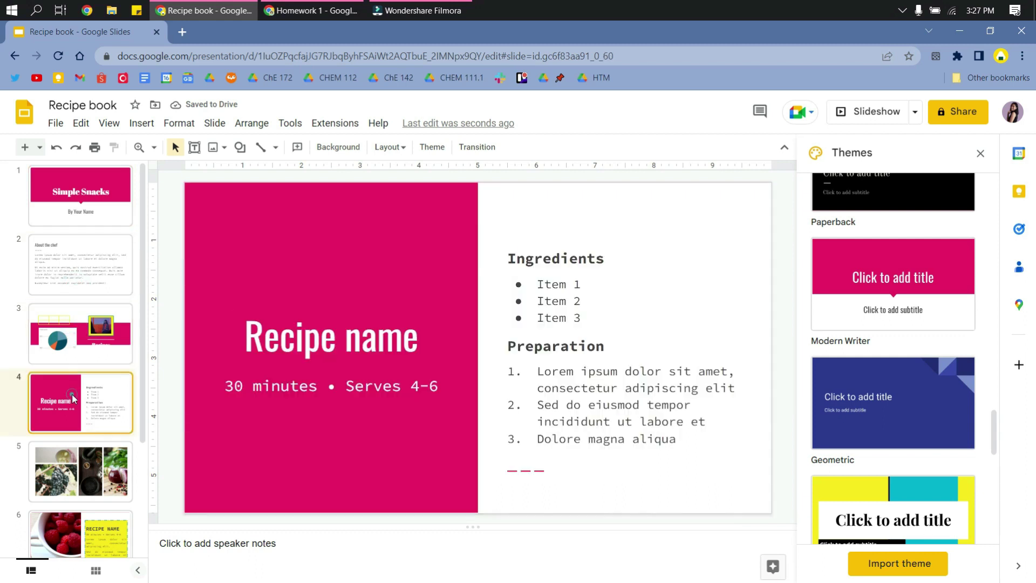
click(71, 470)
scroll(88, 405, down, 3)
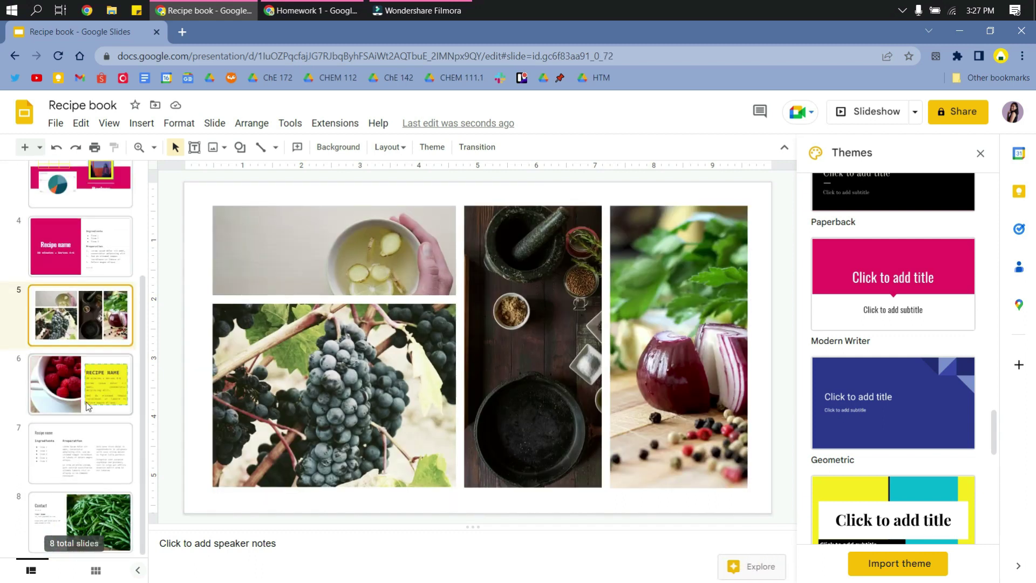
click(88, 406)
click(76, 455)
scroll(81, 444, up, 3)
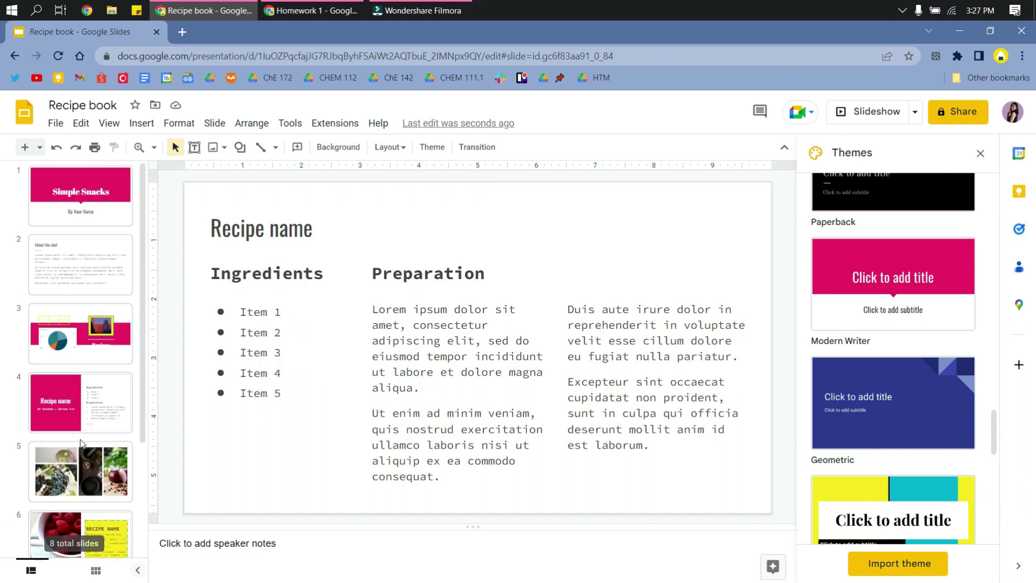
click(91, 212)
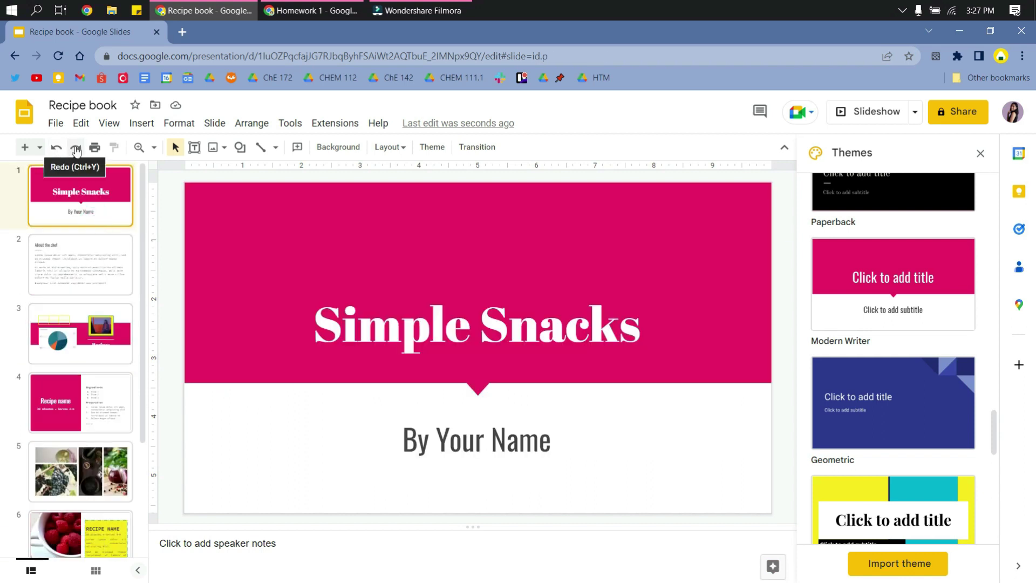
Revert the Modern Writer theme to the original red-bordered design and close the Themes panel.
click(55, 149)
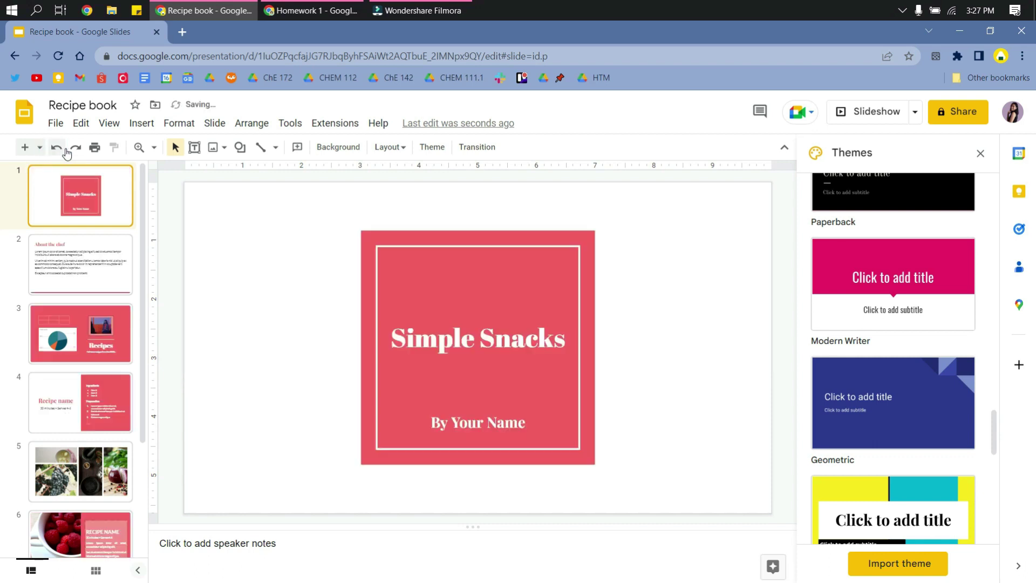
click(73, 148)
click(55, 150)
click(981, 154)
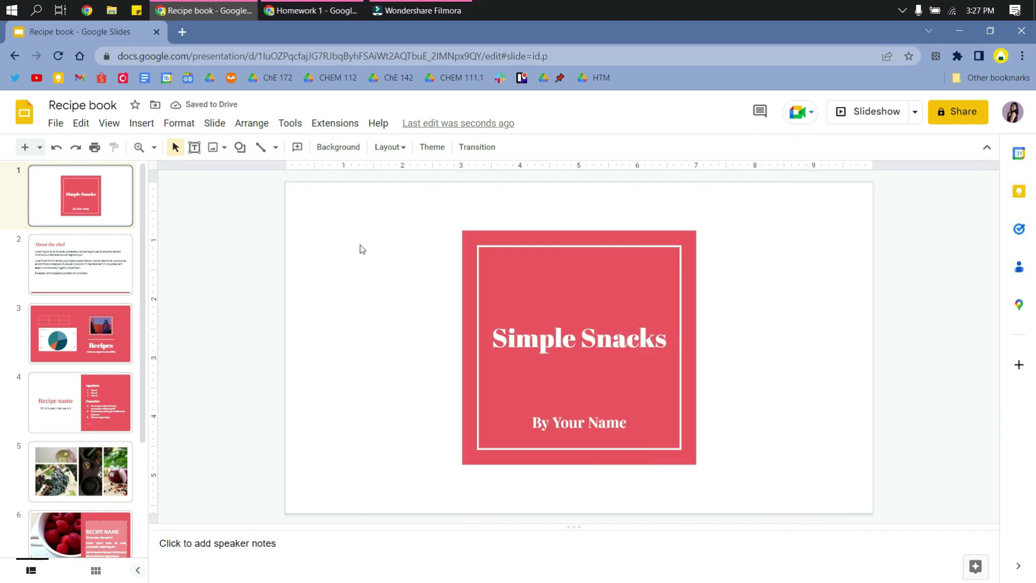
Move the last slide up after slide 5 and the Recipe name slide to sixth position.
scroll(102, 478, down, 3)
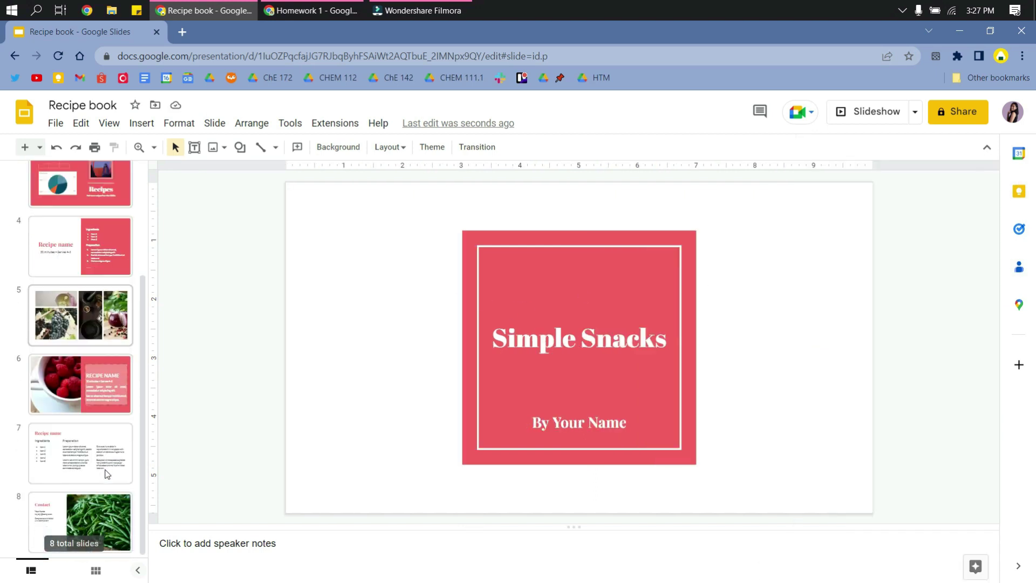
click(101, 491)
drag(93, 522, 99, 291)
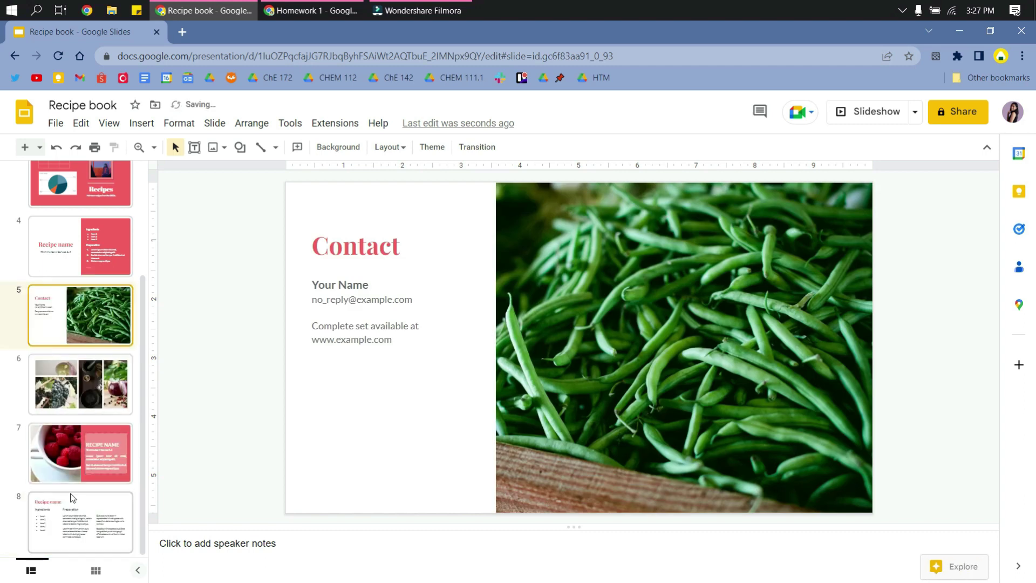
drag(63, 244, 63, 384)
click(233, 369)
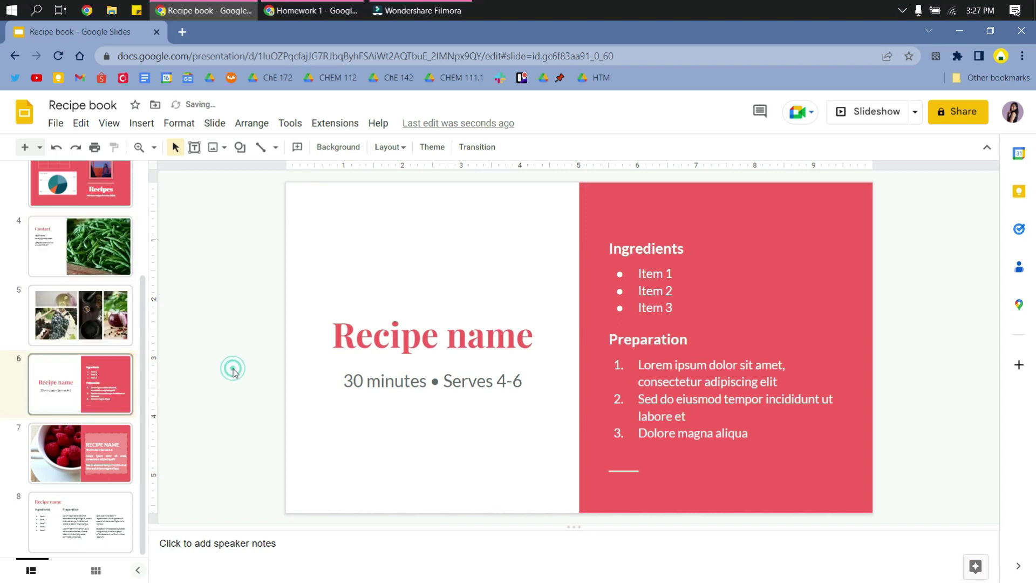
click(50, 126)
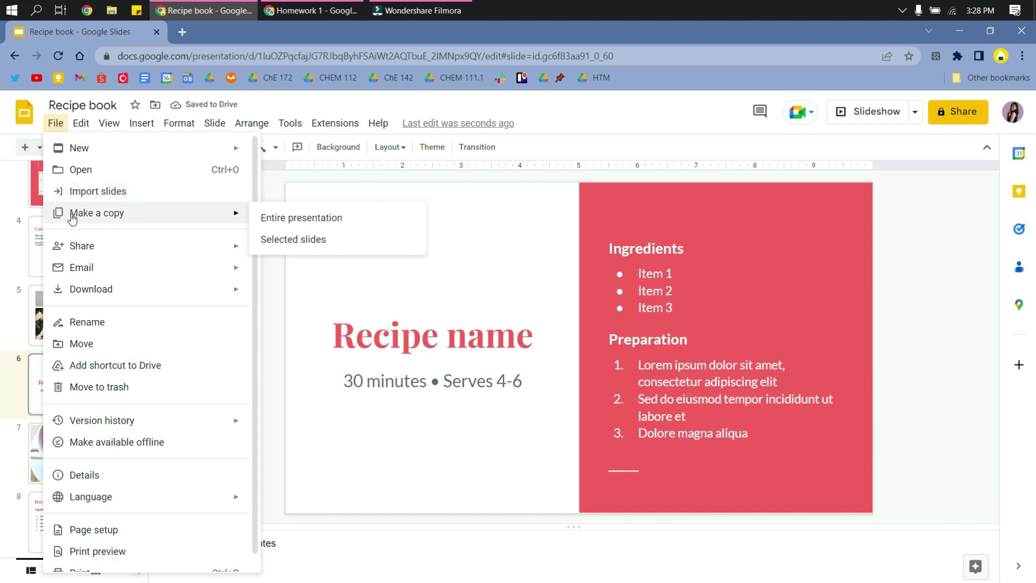
Share the presentation with the suggested contact as a Viewer and send the invitation.
mouse_move(75, 252)
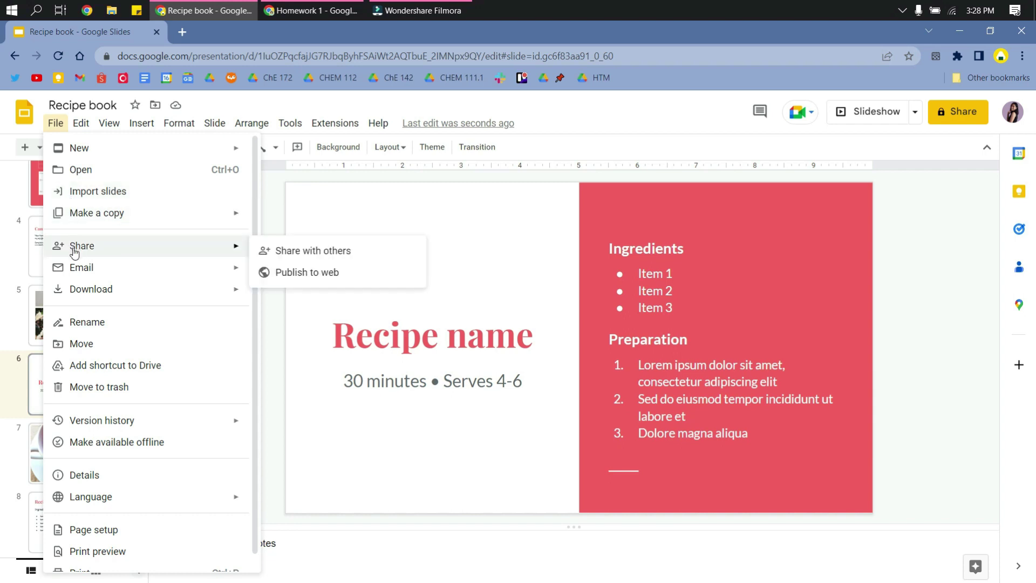
click(268, 250)
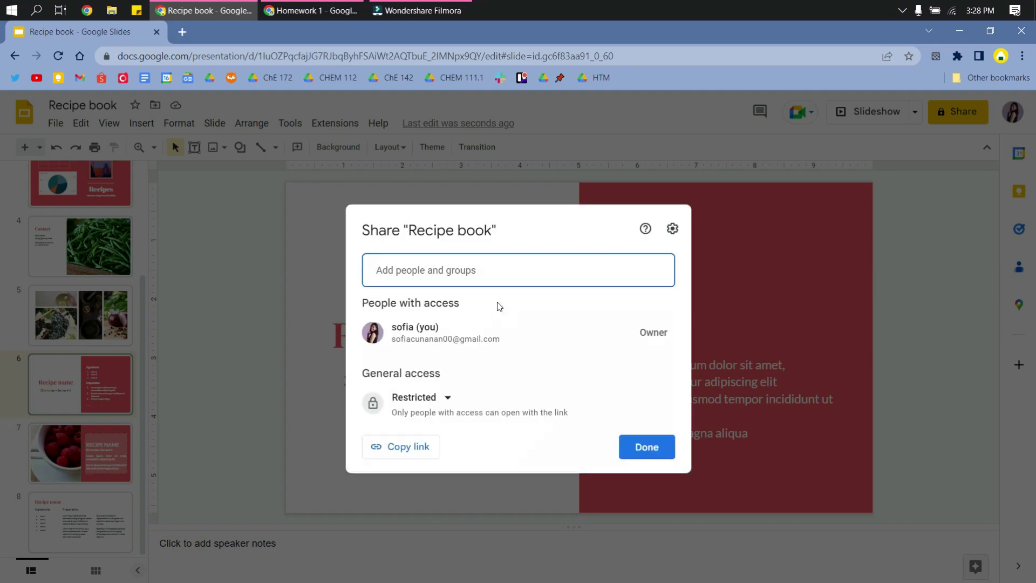
click(491, 271)
text(hey)
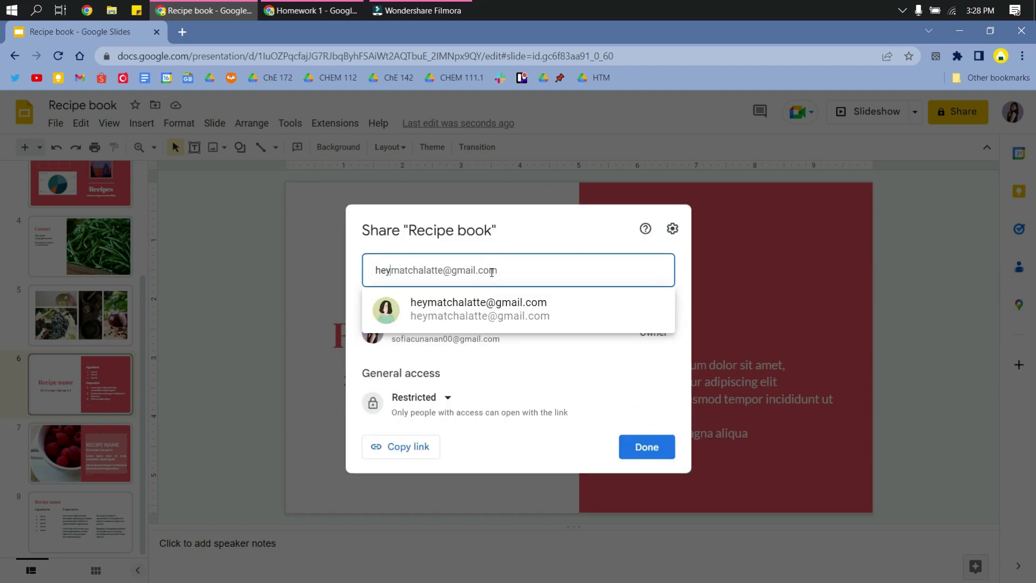
click(504, 309)
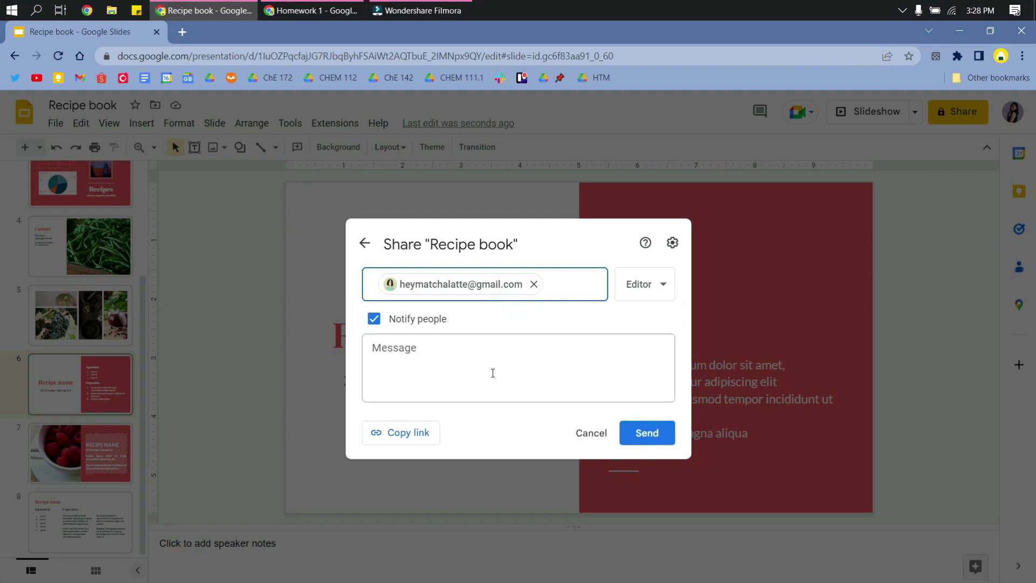
click(657, 300)
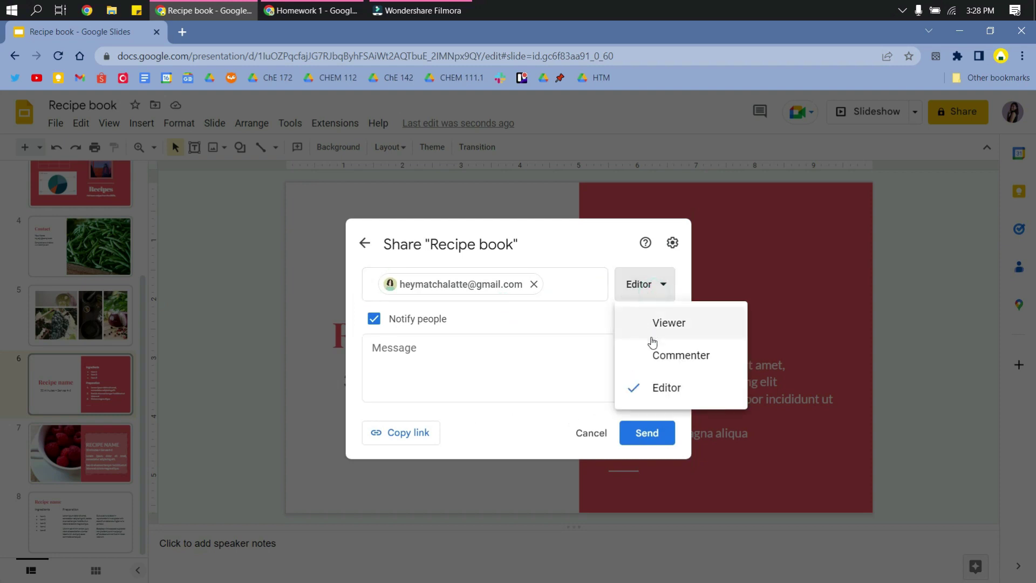
click(650, 322)
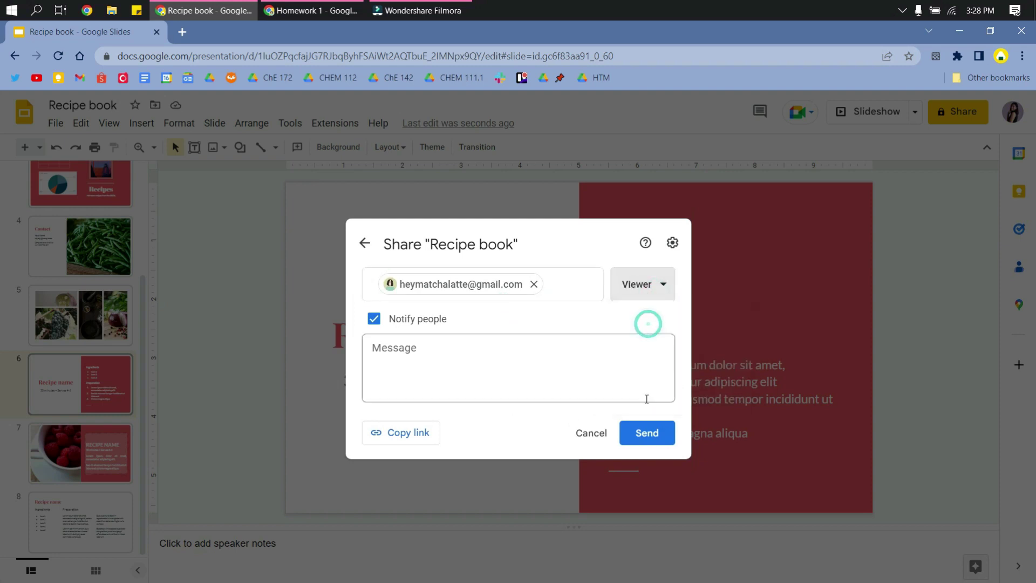
click(647, 437)
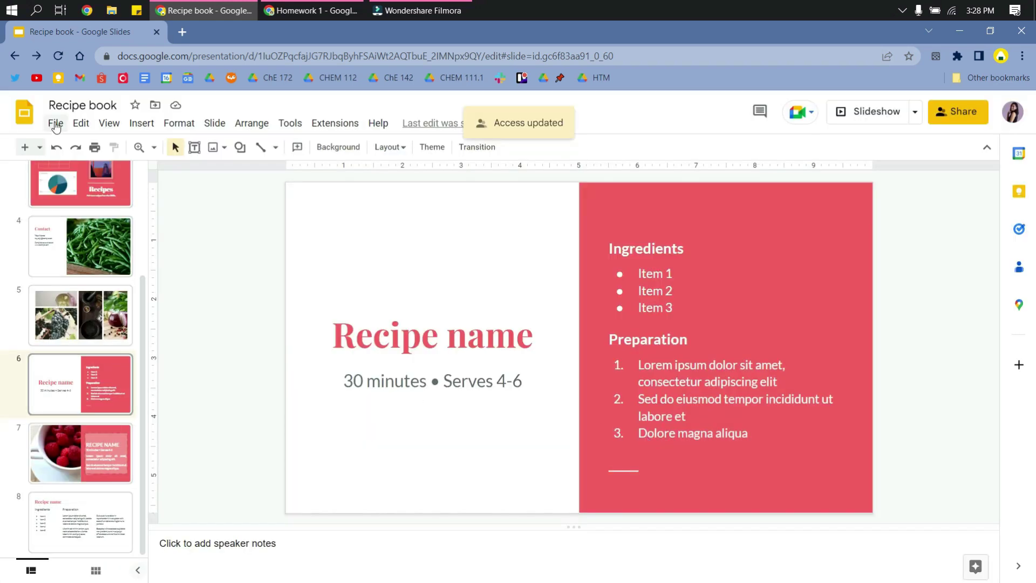
Download the deck as a Microsoft PowerPoint (.pptx) file.
click(55, 125)
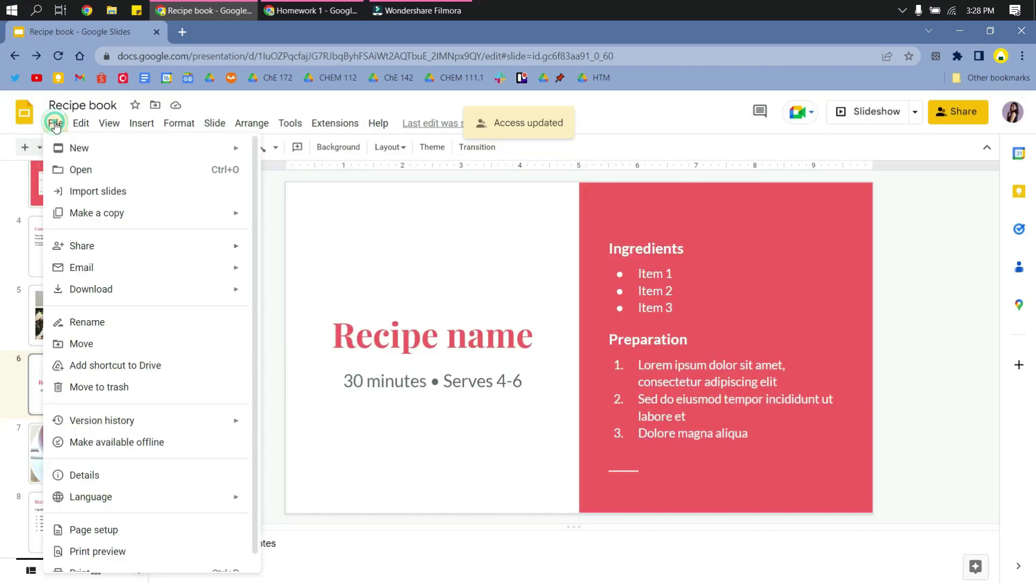
click(103, 245)
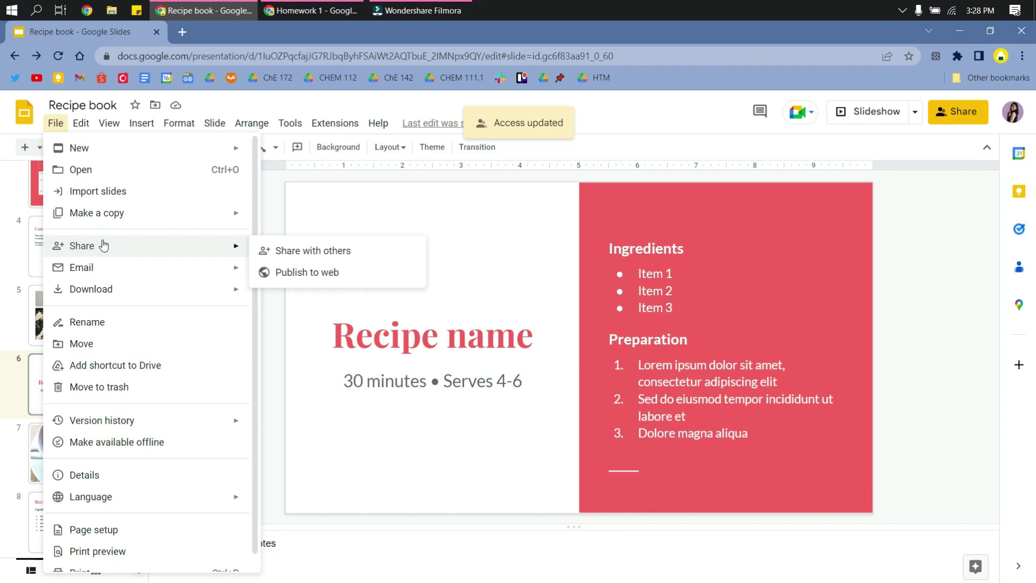
mouse_move(103, 290)
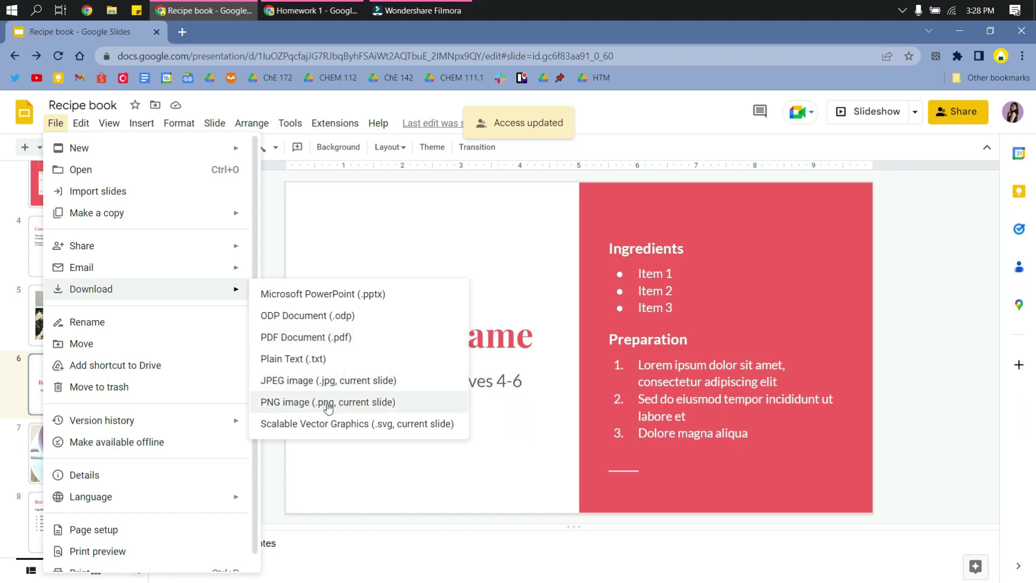
click(335, 301)
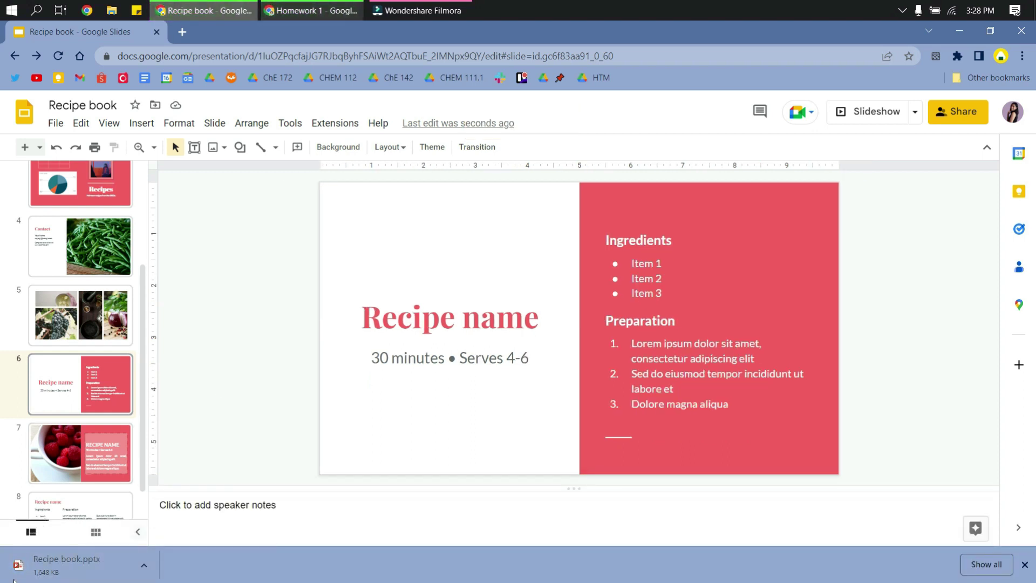
View slide 4 and the Recipes slide, then copy the presentation's link from the sharing settings.
click(55, 123)
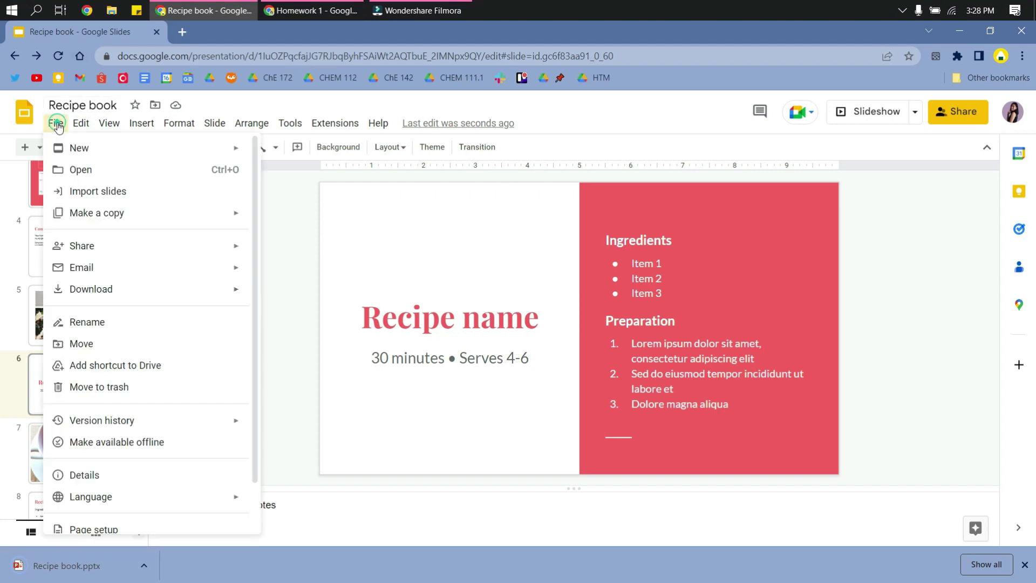
click(103, 248)
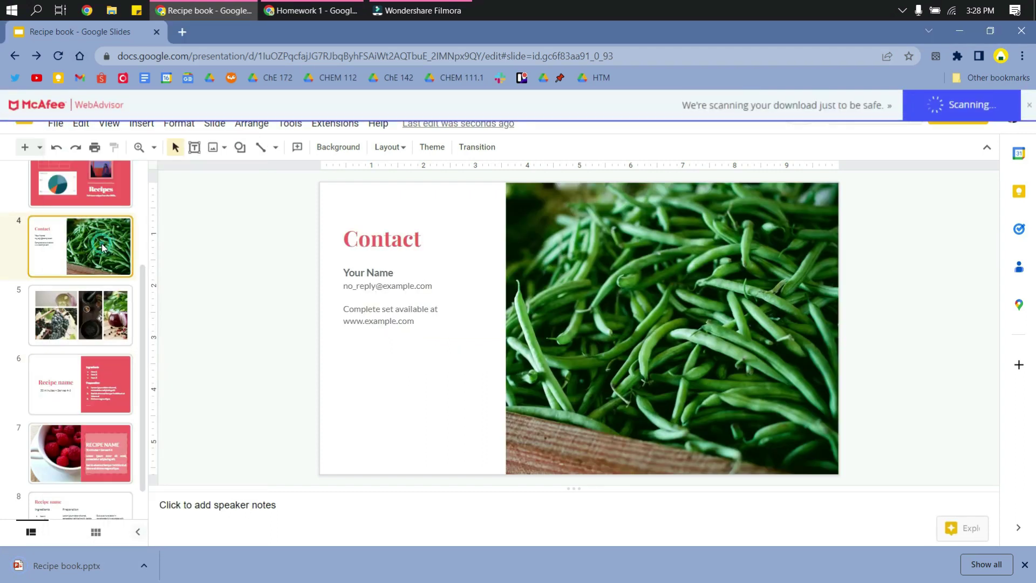
click(93, 195)
scroll(81, 243, up, 3)
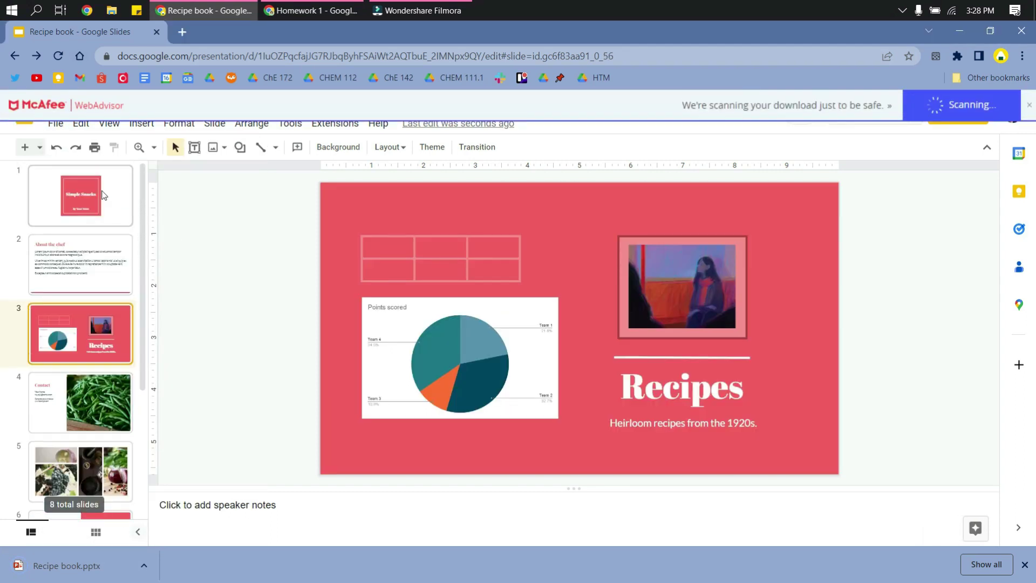
click(60, 127)
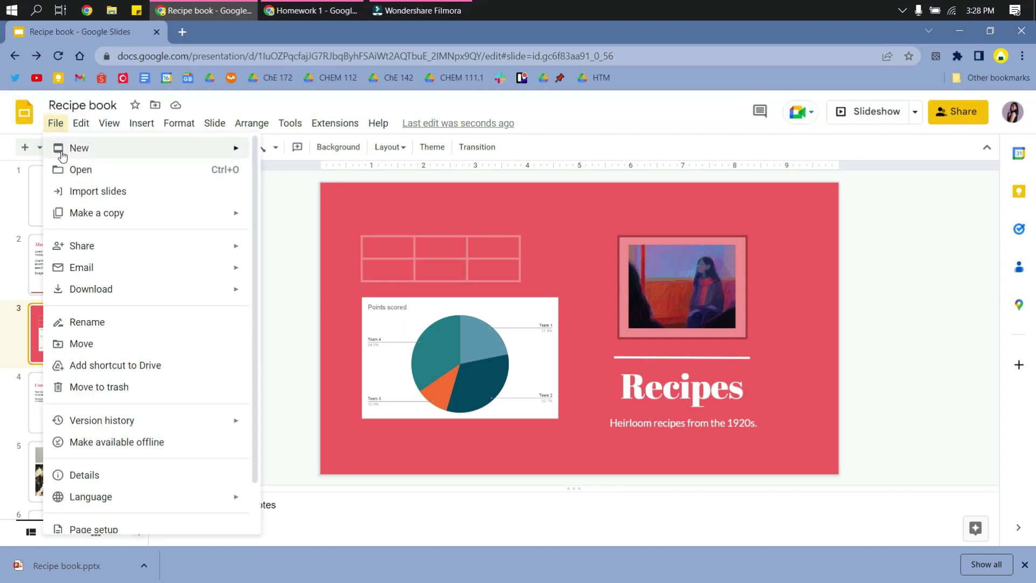
mouse_move(76, 246)
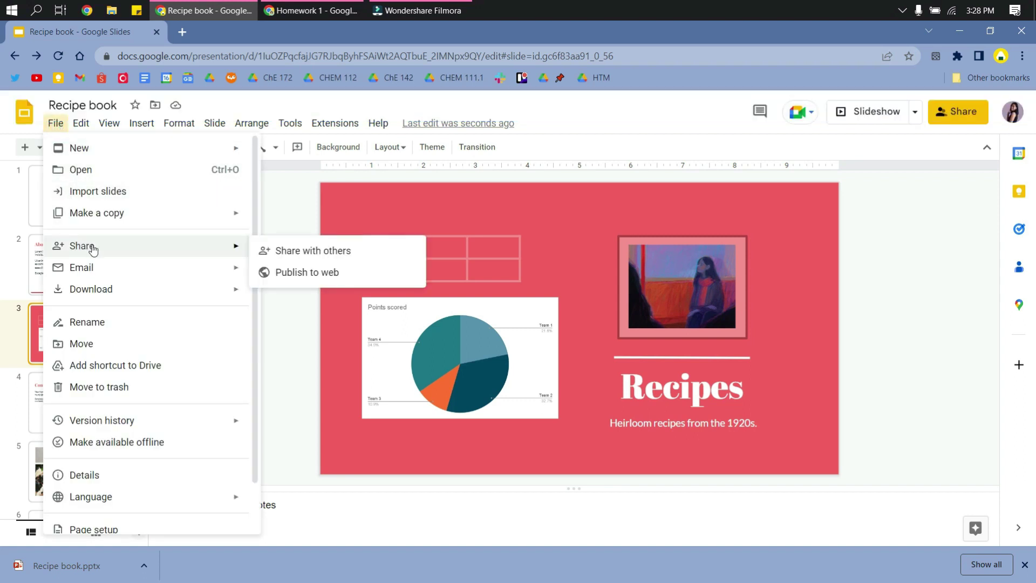
click(265, 251)
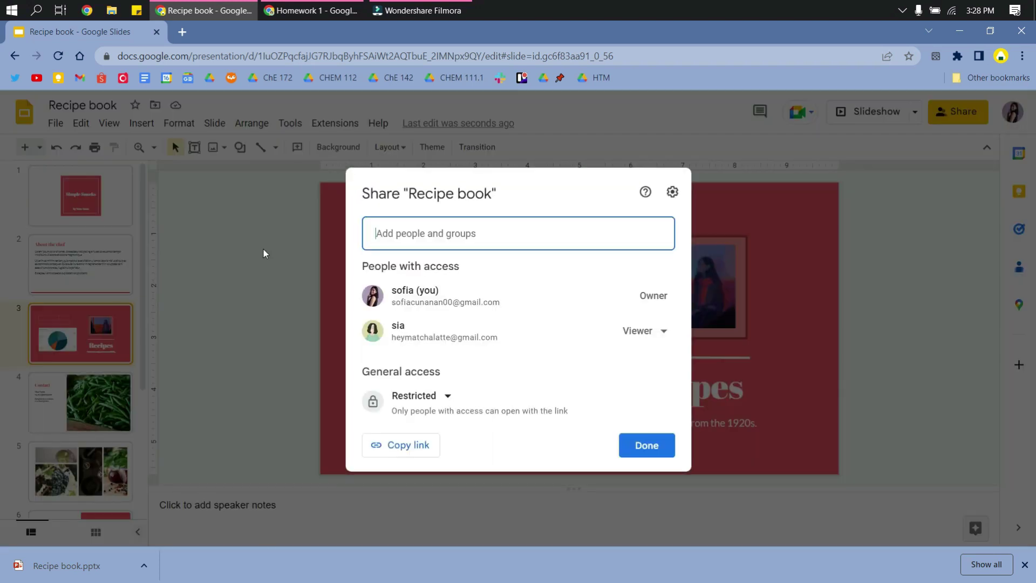
click(423, 446)
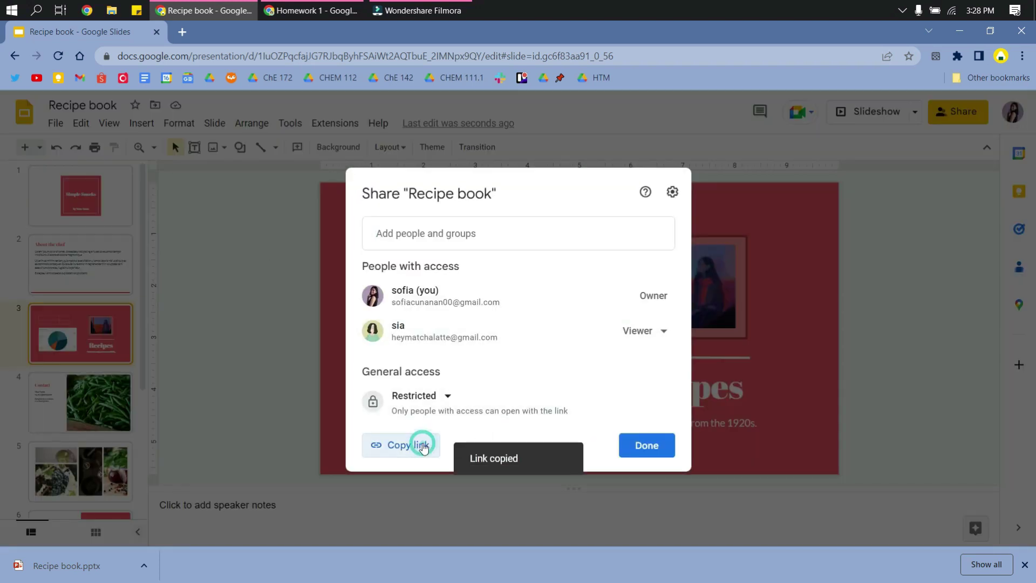
click(597, 149)
Set general access to Anyone with the link can view and copy the public link.
click(56, 123)
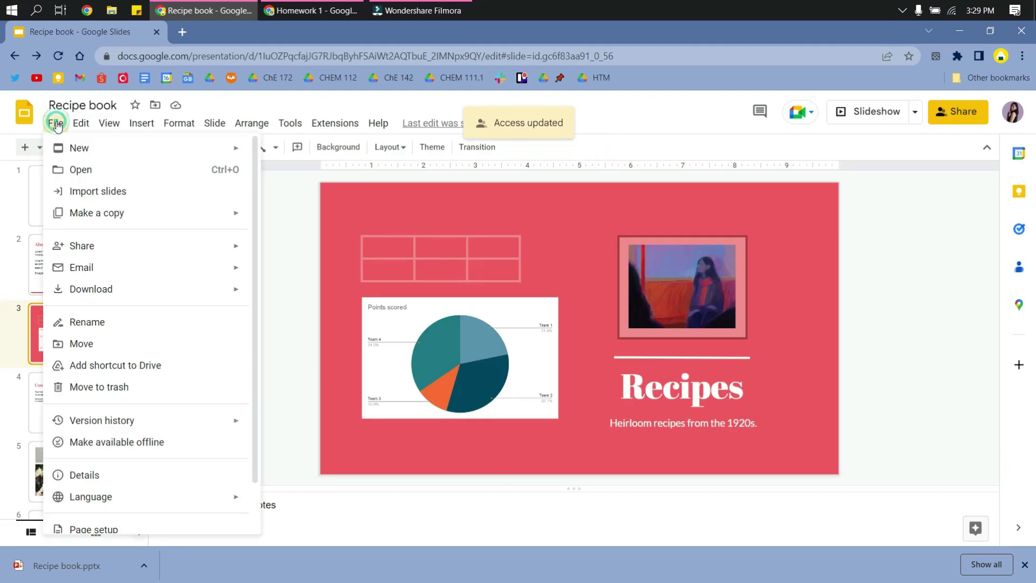
mouse_move(93, 245)
click(312, 251)
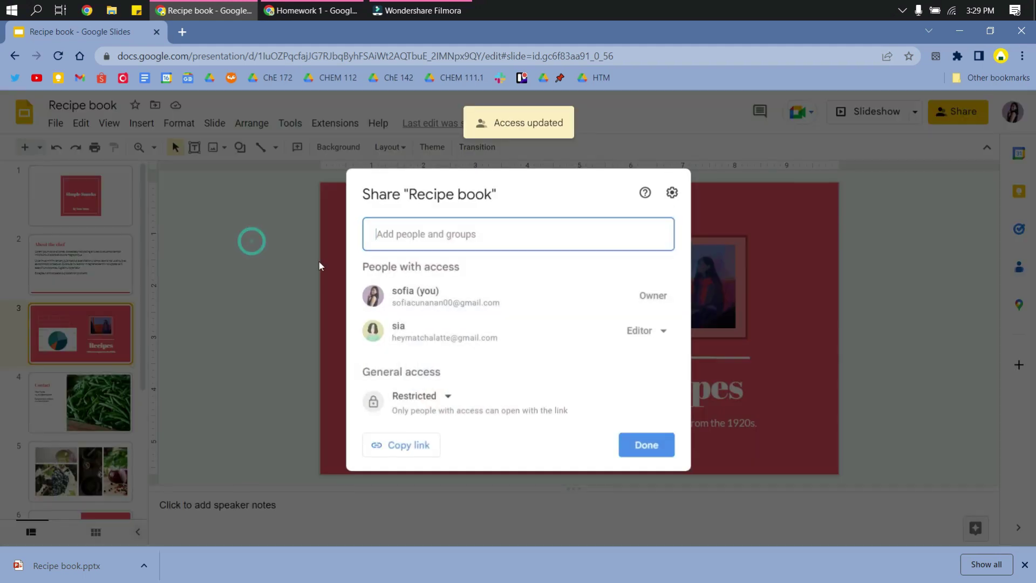
click(433, 399)
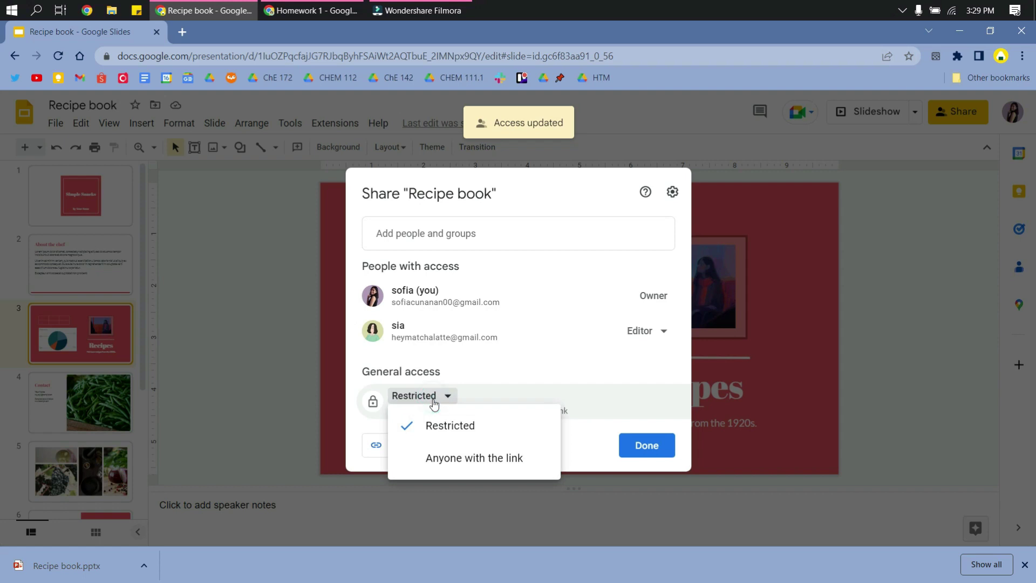
click(433, 460)
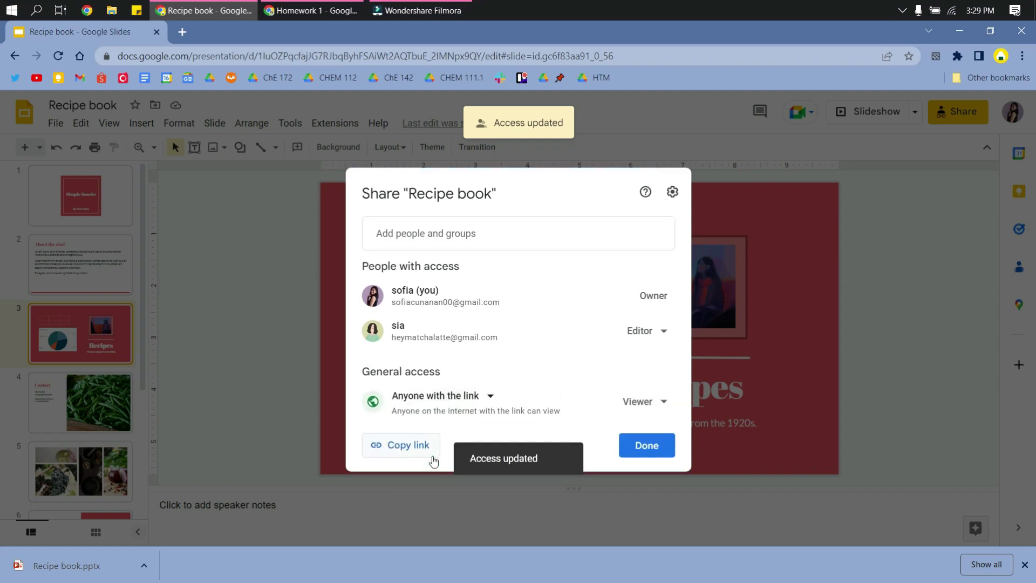
click(637, 441)
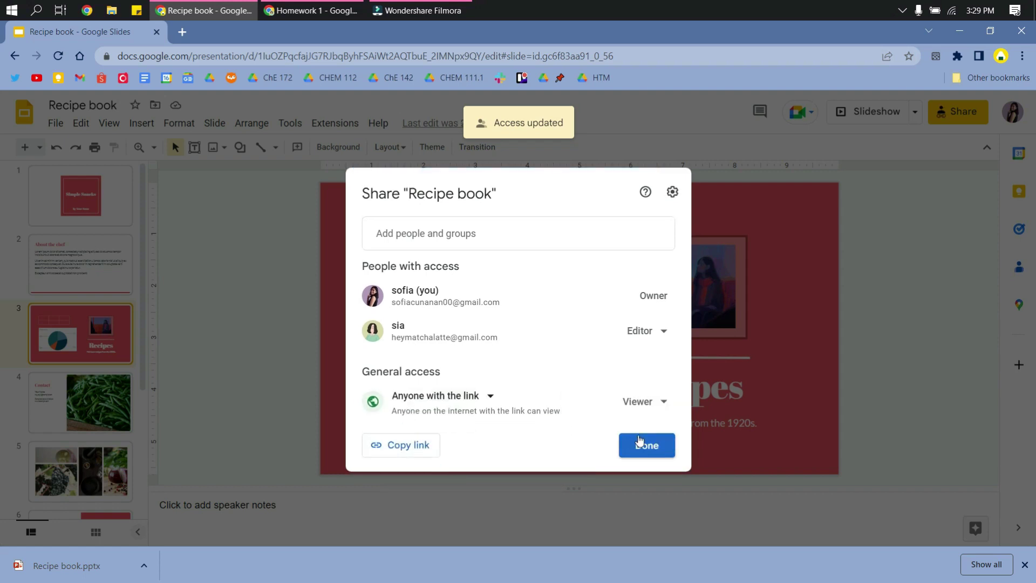
click(416, 447)
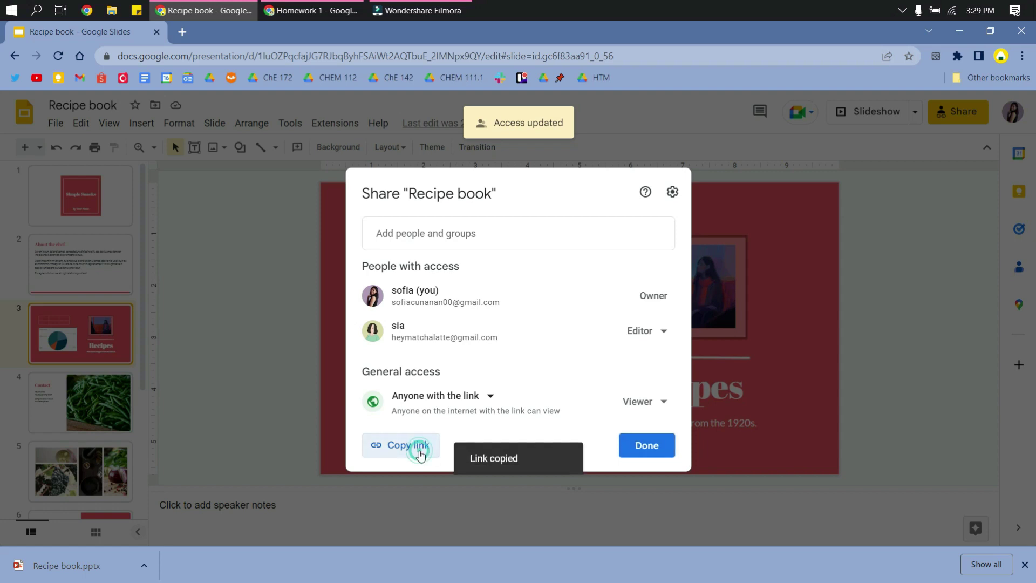
click(639, 455)
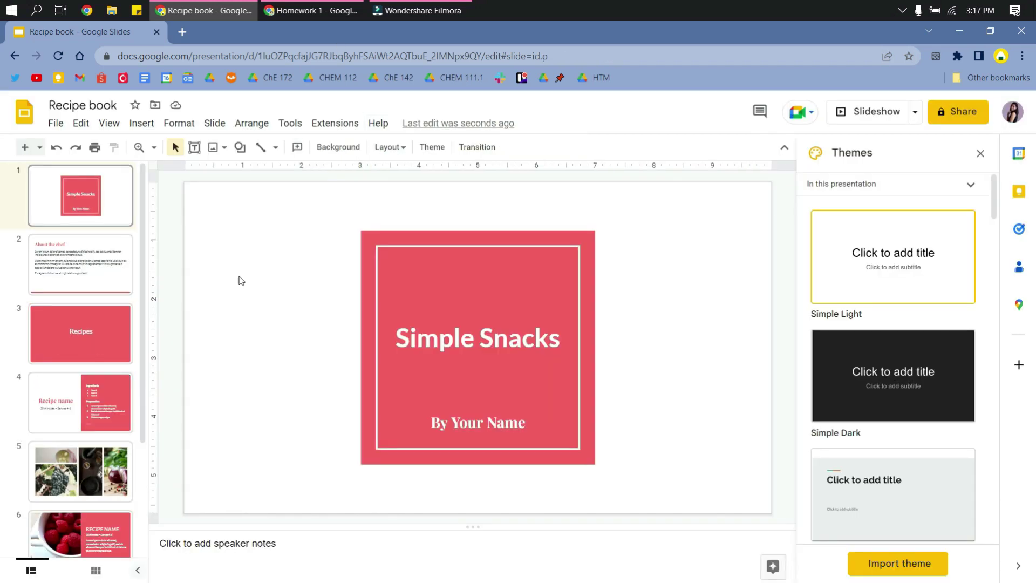